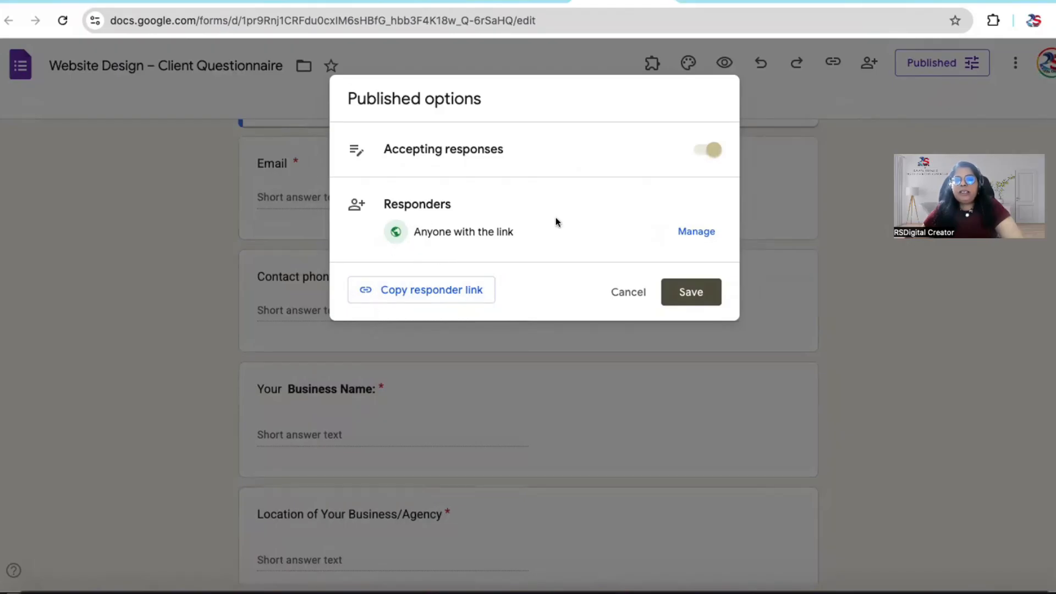
Step: Review the responder access options in the form's sharing settings, keep Anyone with the link, and copy the responder link
left_click(689, 231)
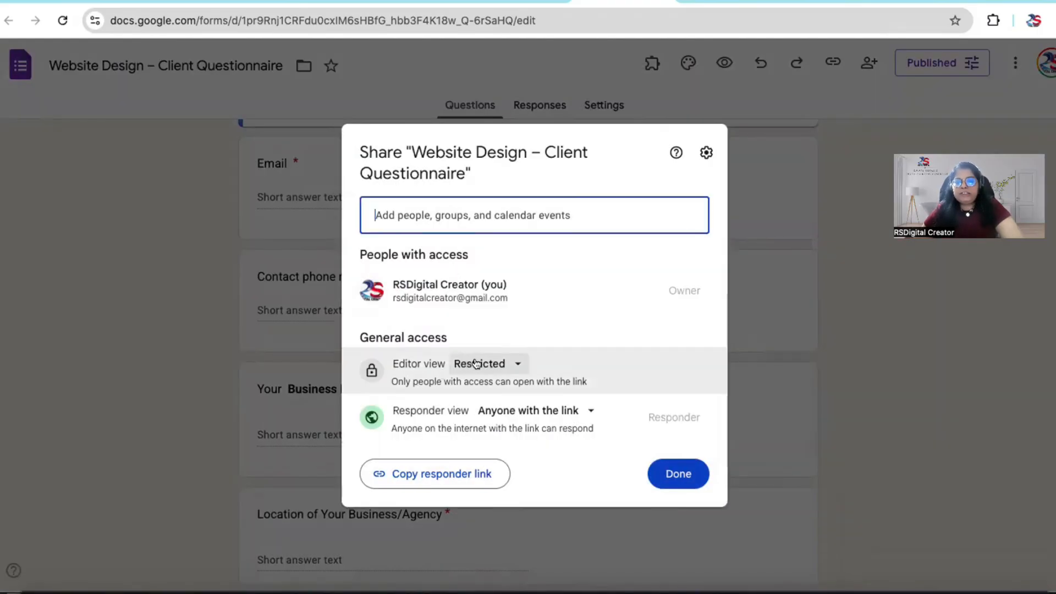
left_click(533, 417)
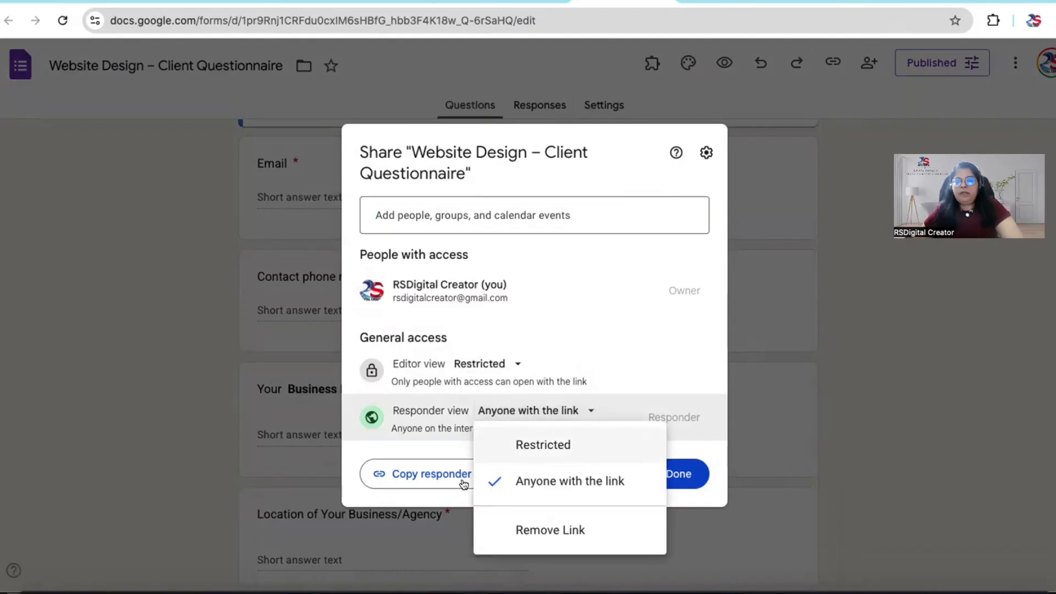
left_click(427, 477)
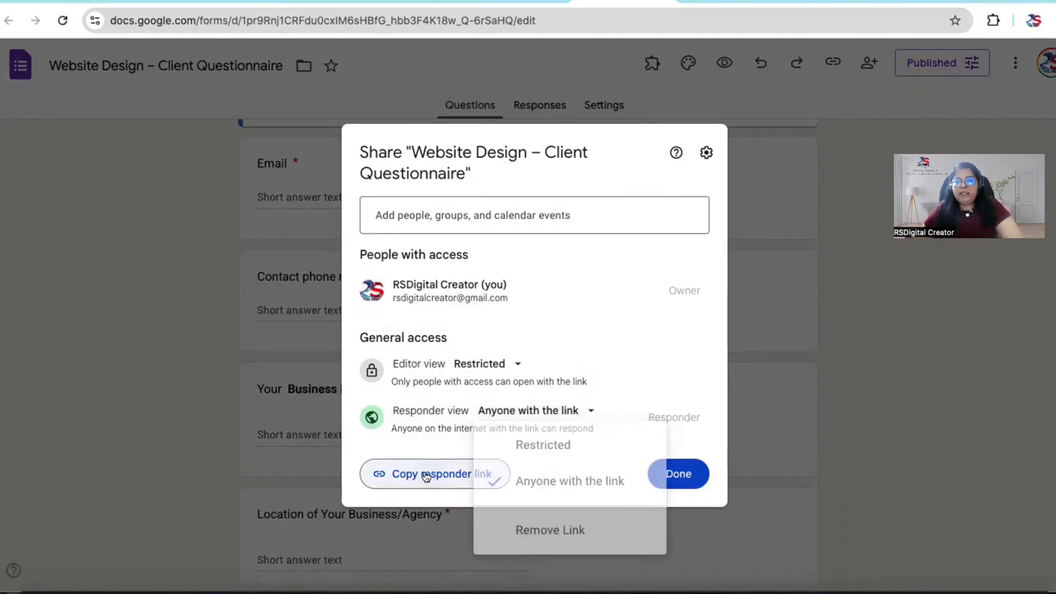
left_click(676, 472)
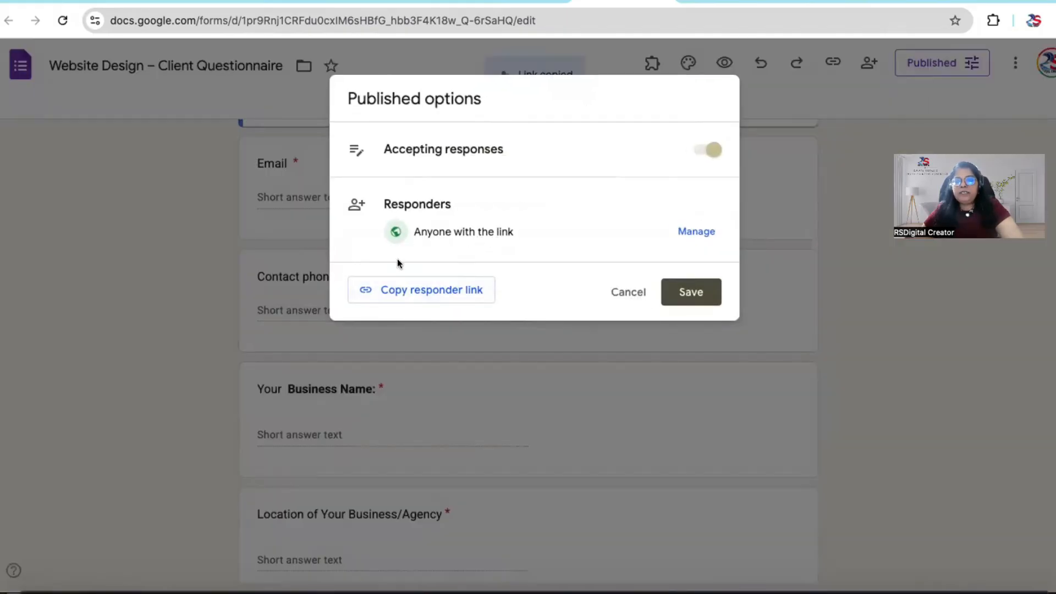
Step: Copy the form's responder link as a shortened URL and close the published options
left_click(425, 294)
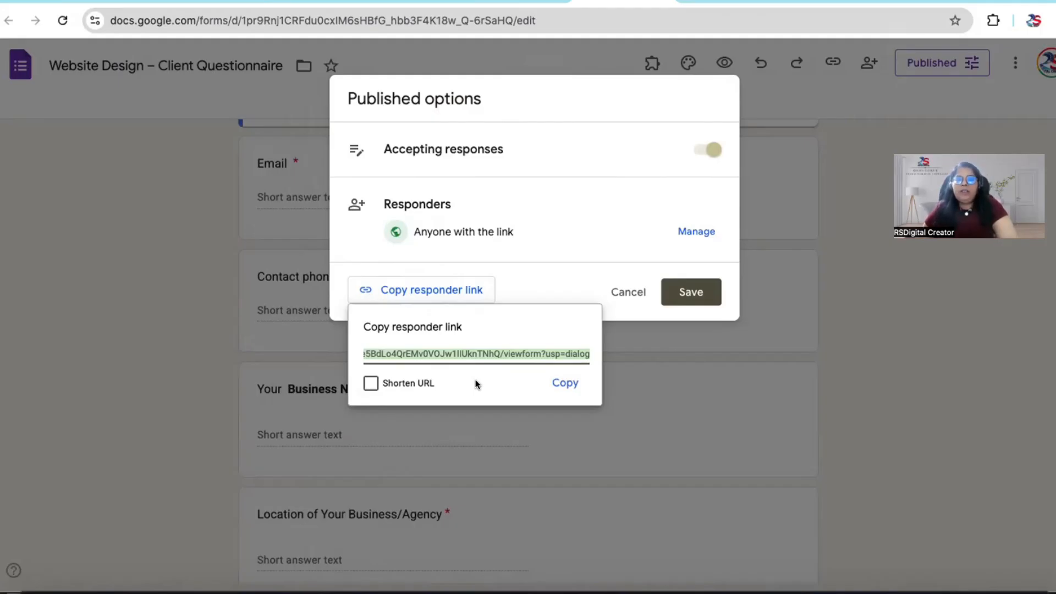
left_click(372, 383)
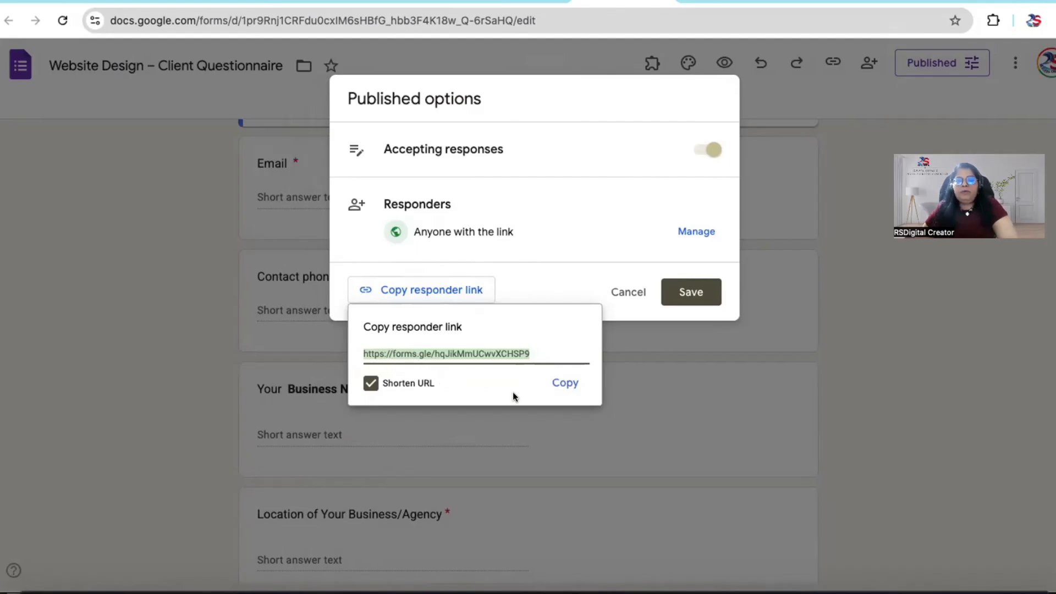
left_click(562, 383)
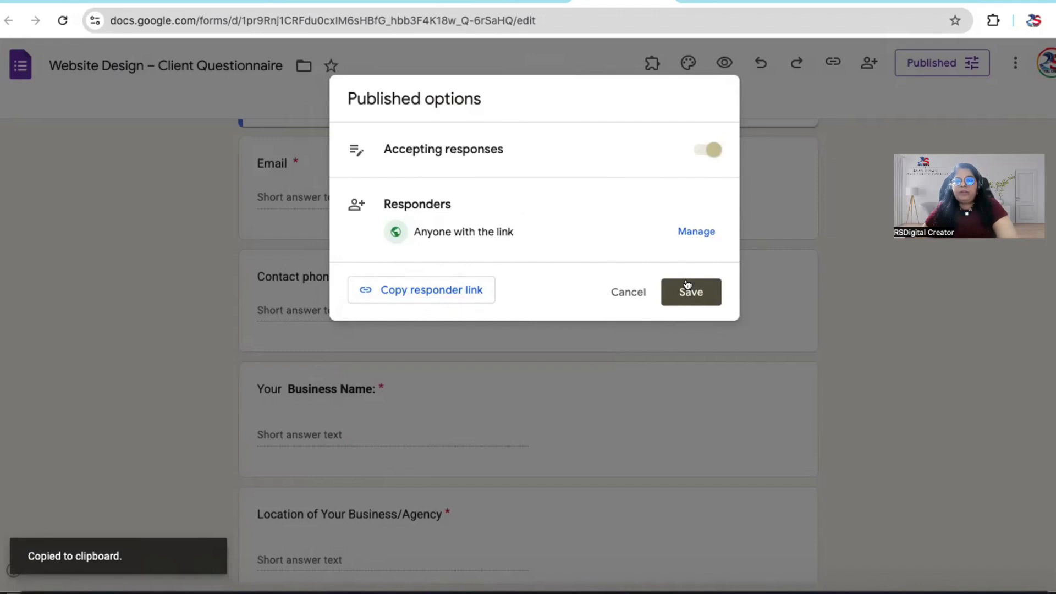
left_click(826, 316)
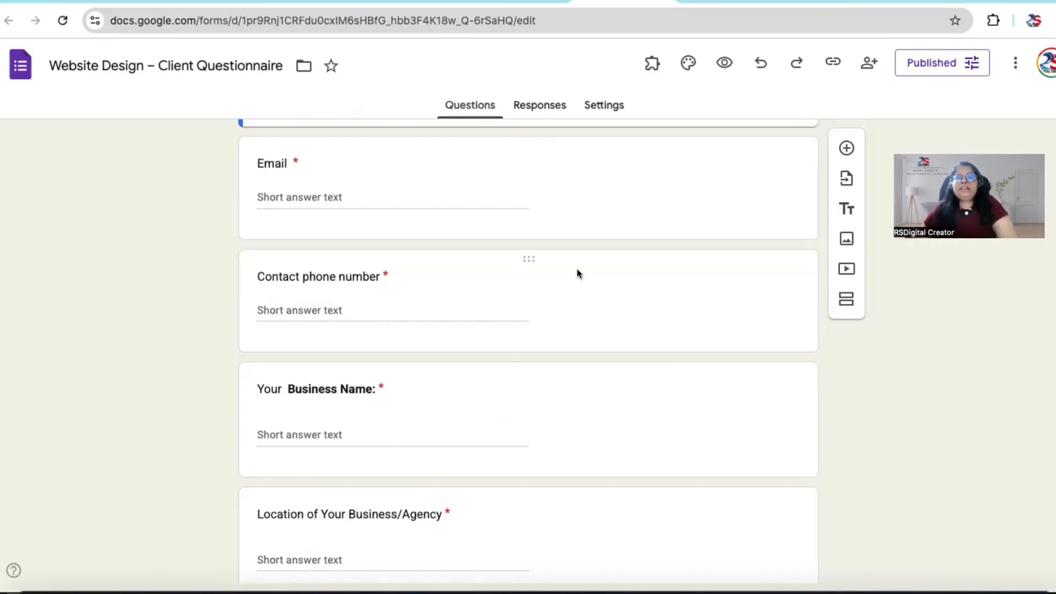
Step: Look through the client questionnaire's sections, examining the form title and the Basic Information questions
scroll(516, 361, "down", 10)
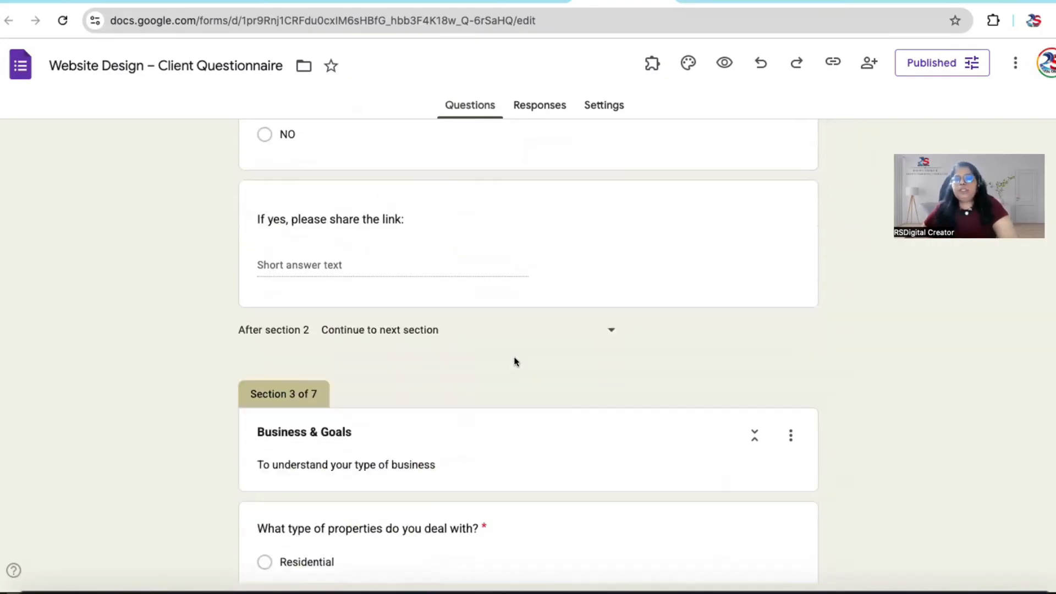
scroll(515, 358, "up", 15)
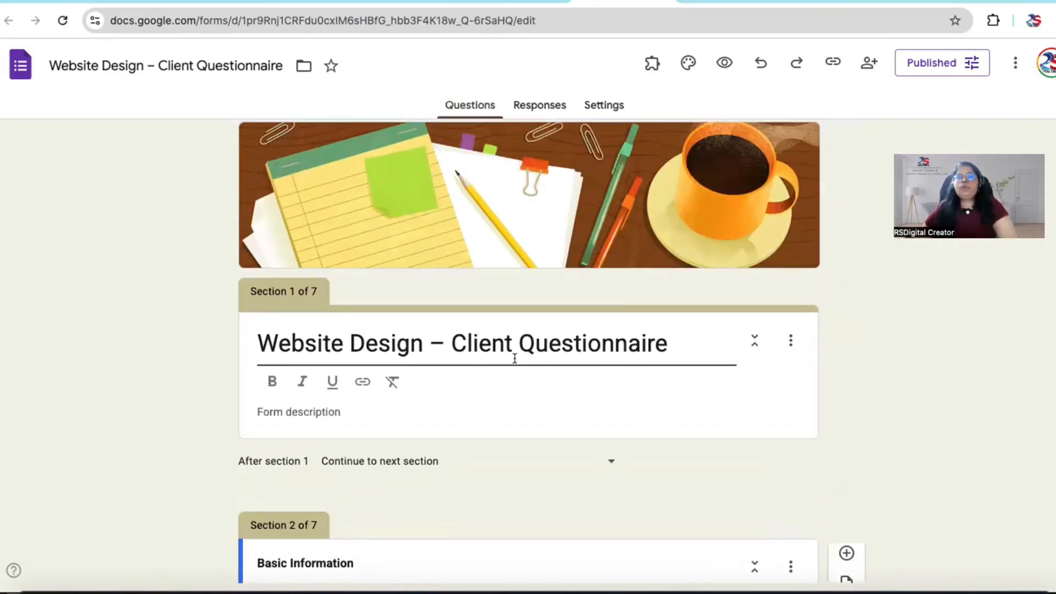
scroll(515, 358, "up", 1)
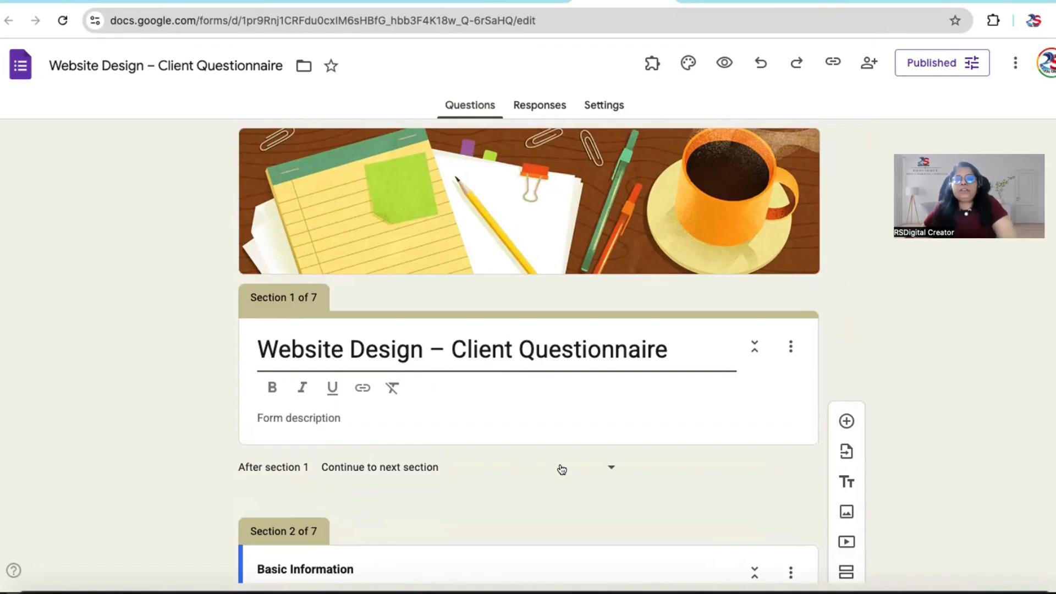
scroll(560, 465, "down", 2)
scroll(560, 464, "down", 3)
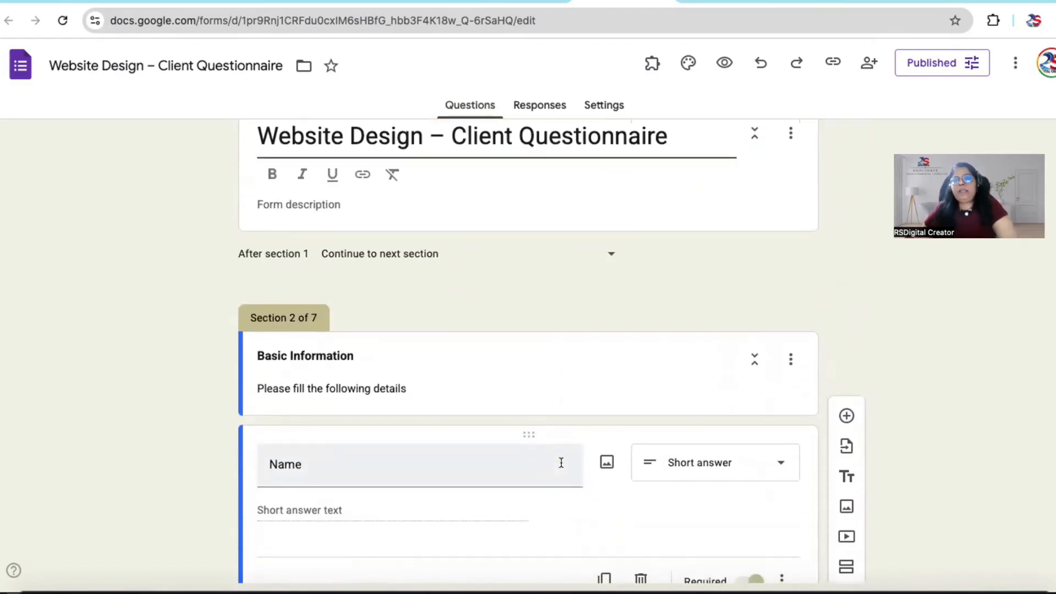
scroll(560, 463, "down", 2)
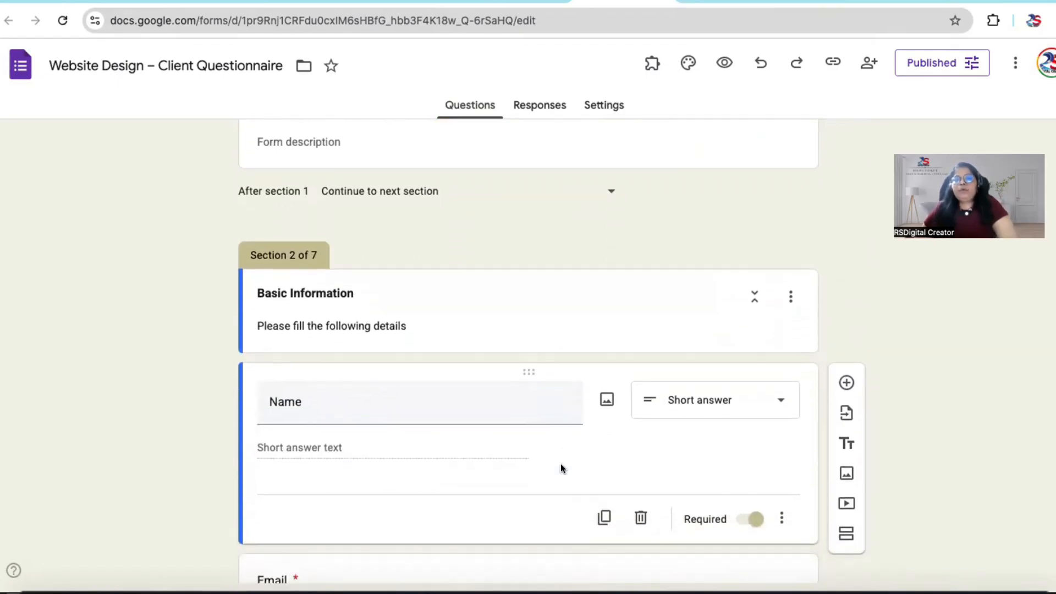
scroll(560, 464, "up", 2)
scroll(562, 463, "down", 1)
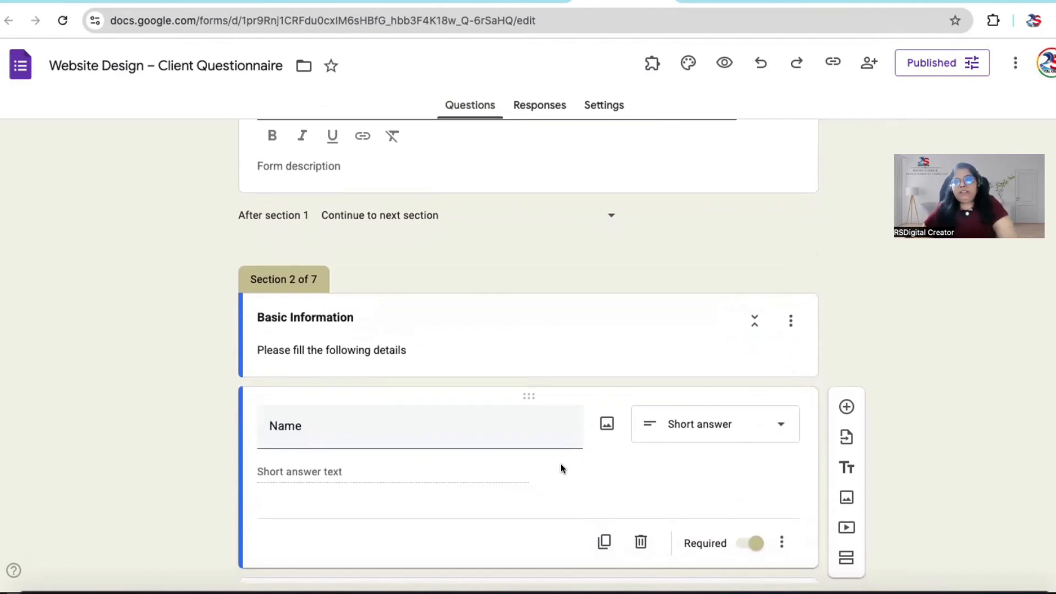
scroll(560, 464, "down", 3)
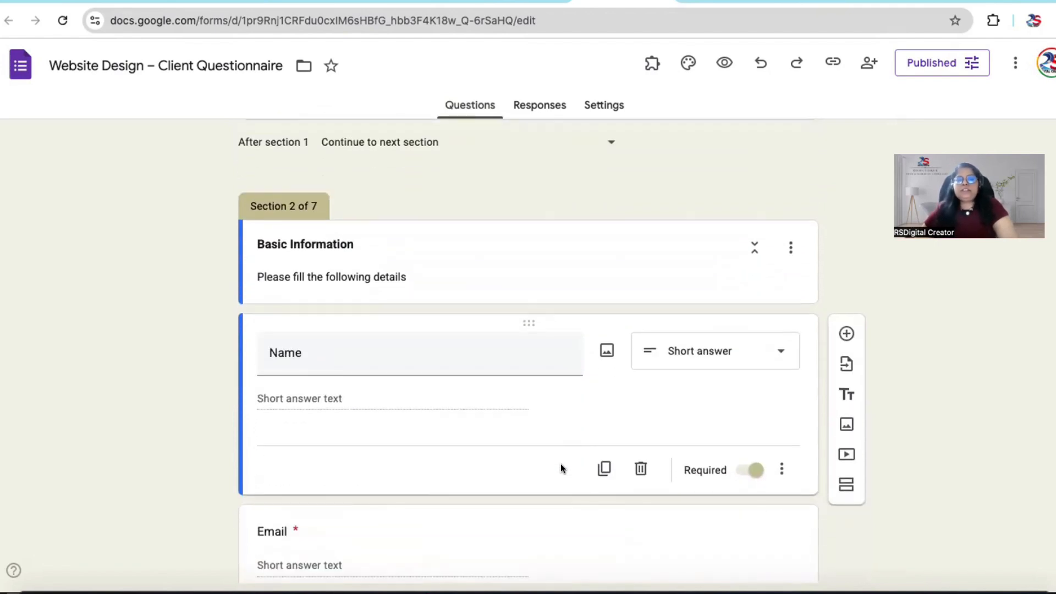
scroll(561, 466, "down", 3)
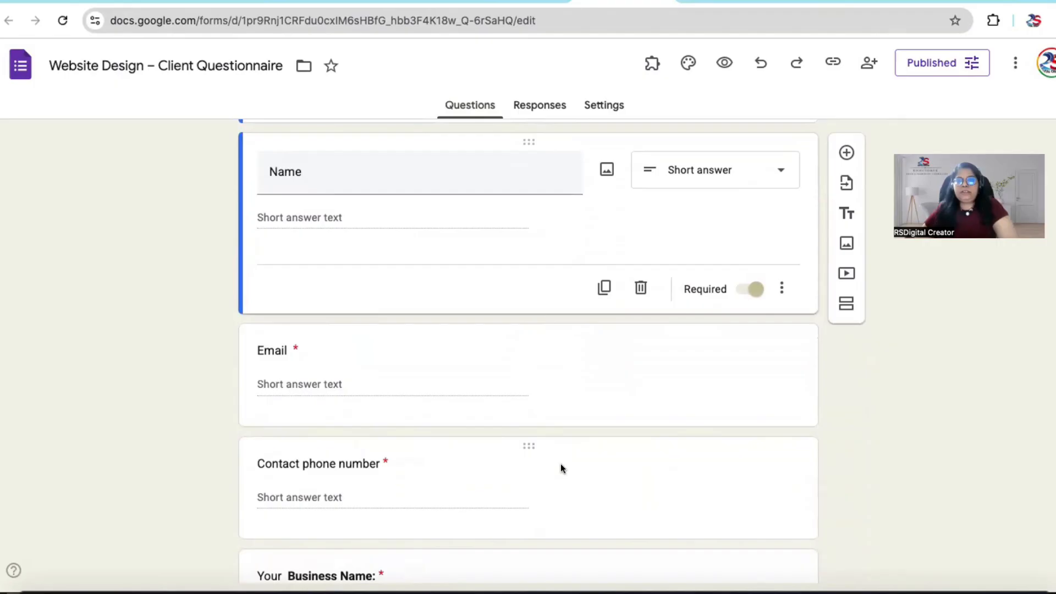
scroll(561, 467, "down", 2)
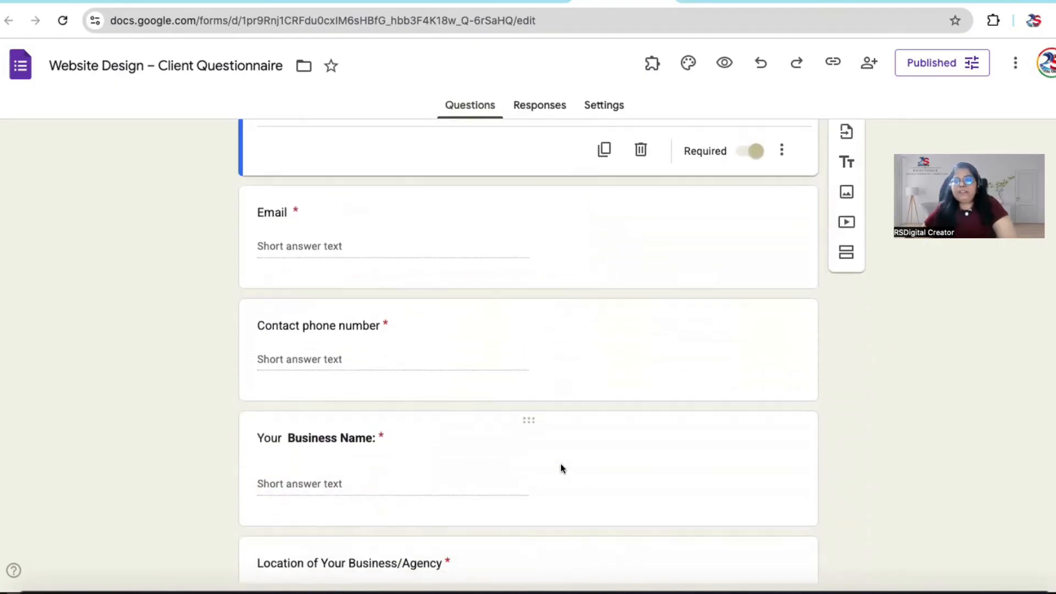
scroll(560, 469, "up", 1)
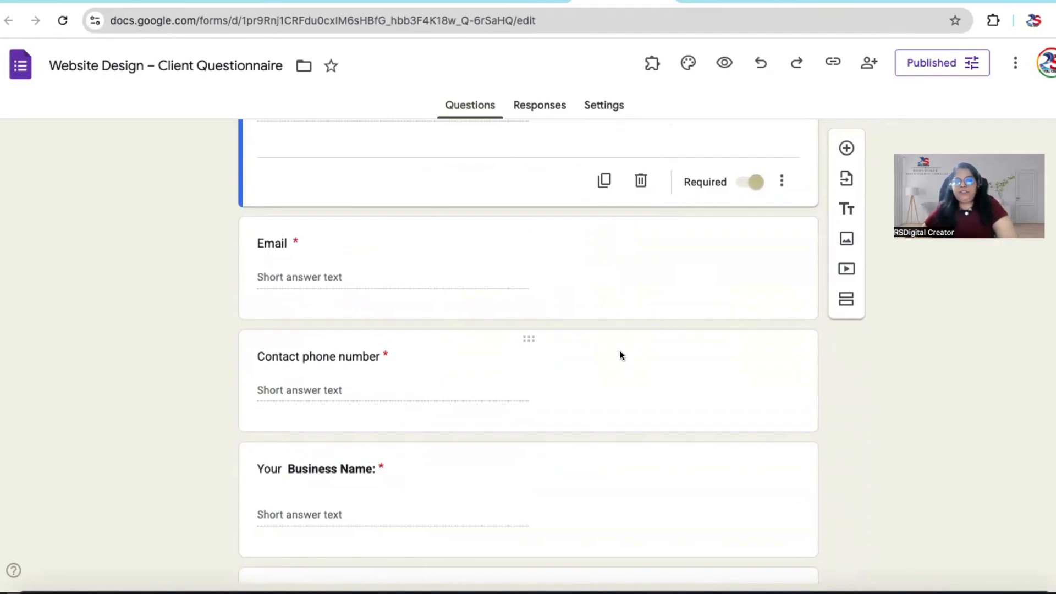
scroll(619, 351, "down", 2)
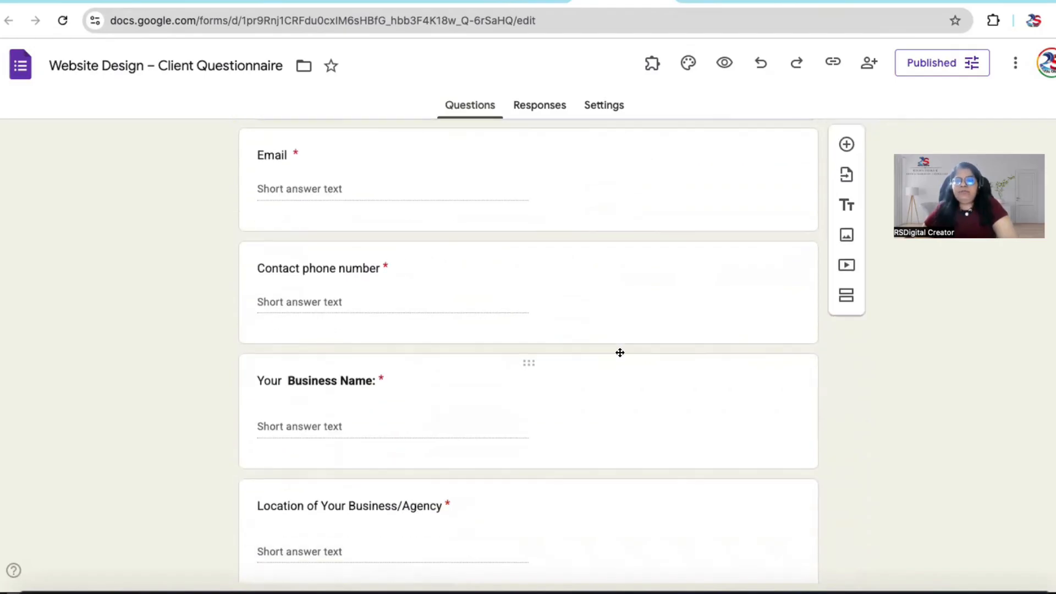
scroll(619, 351, "up", 3)
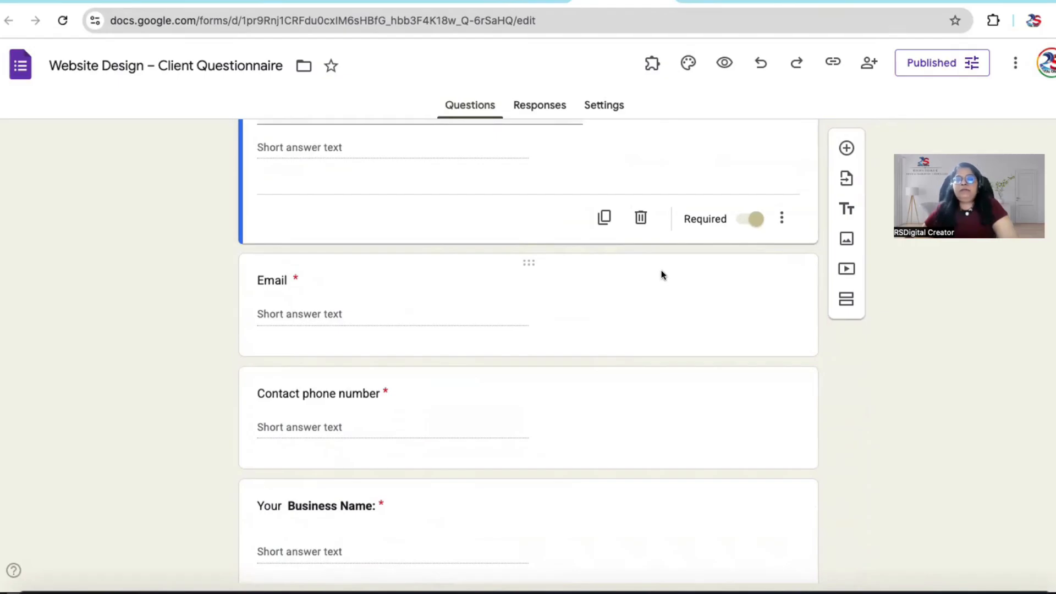
Step: Check the form's responses, and return to the questions to view the title and Basic Information sections
left_click(537, 103)
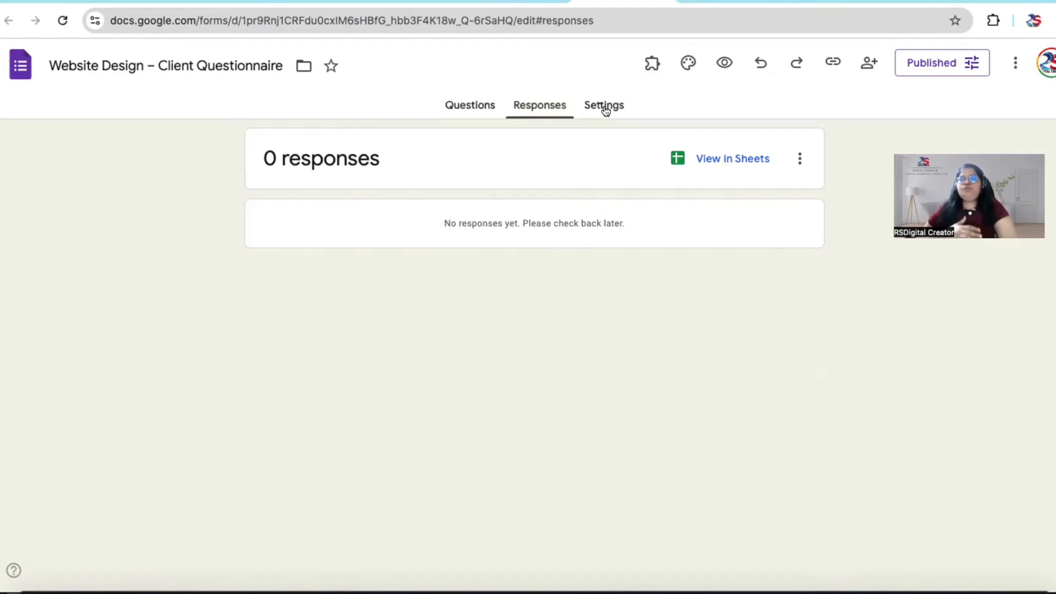
left_click(460, 104)
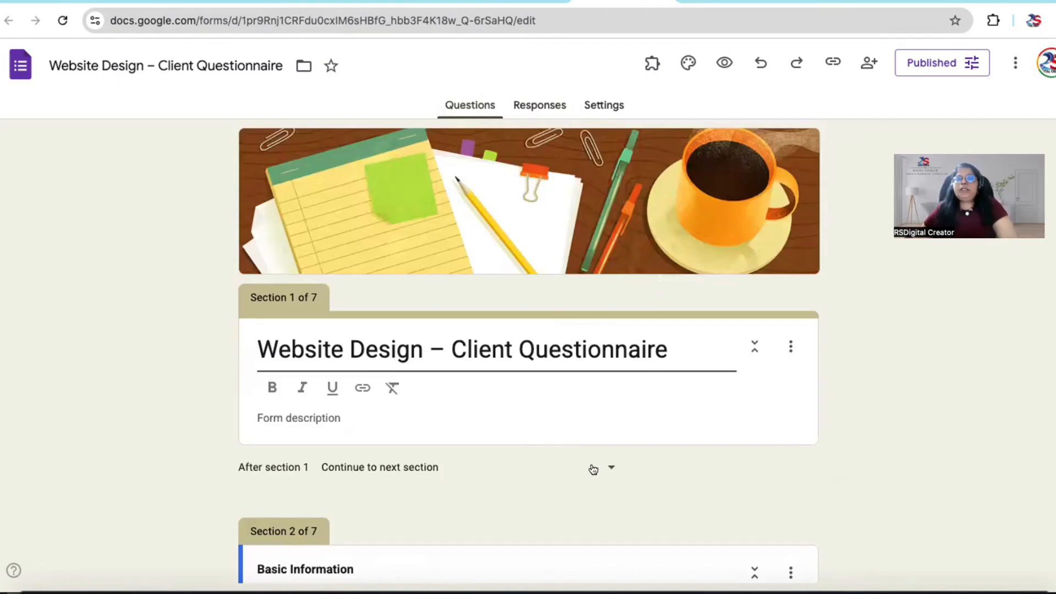
scroll(592, 468, "down", 4)
scroll(592, 465, "down", 1)
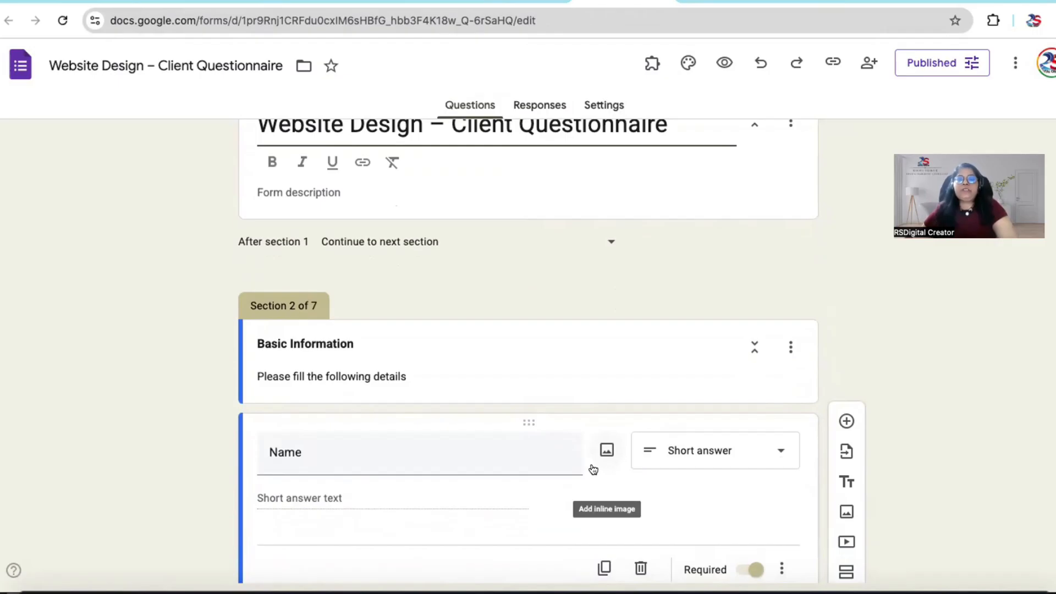
scroll(593, 468, "up", 1)
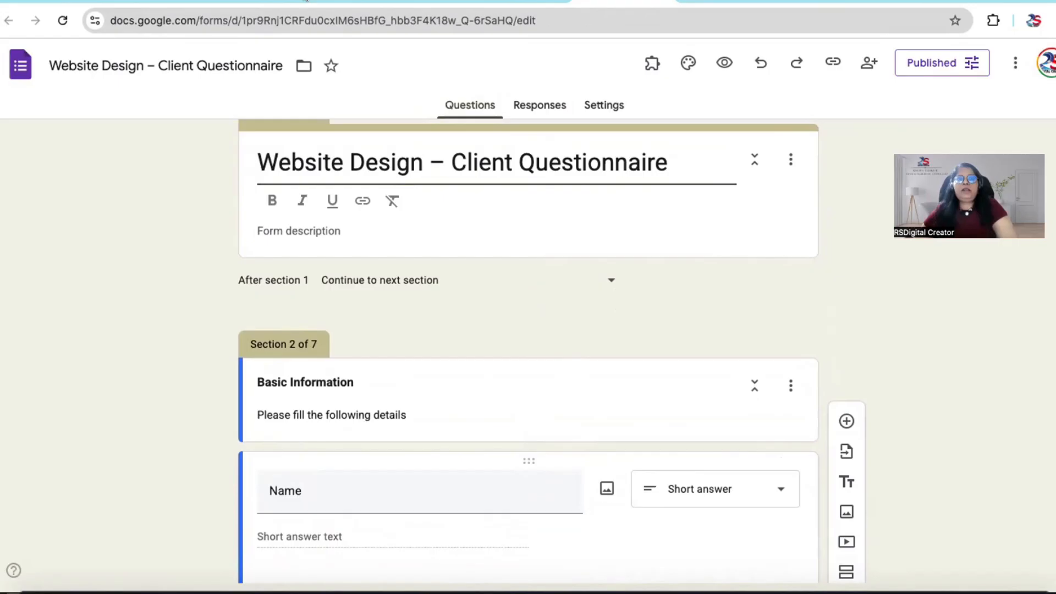
Step: Switch to Zapier and look over its home page and navigation options
left_click(300, 1)
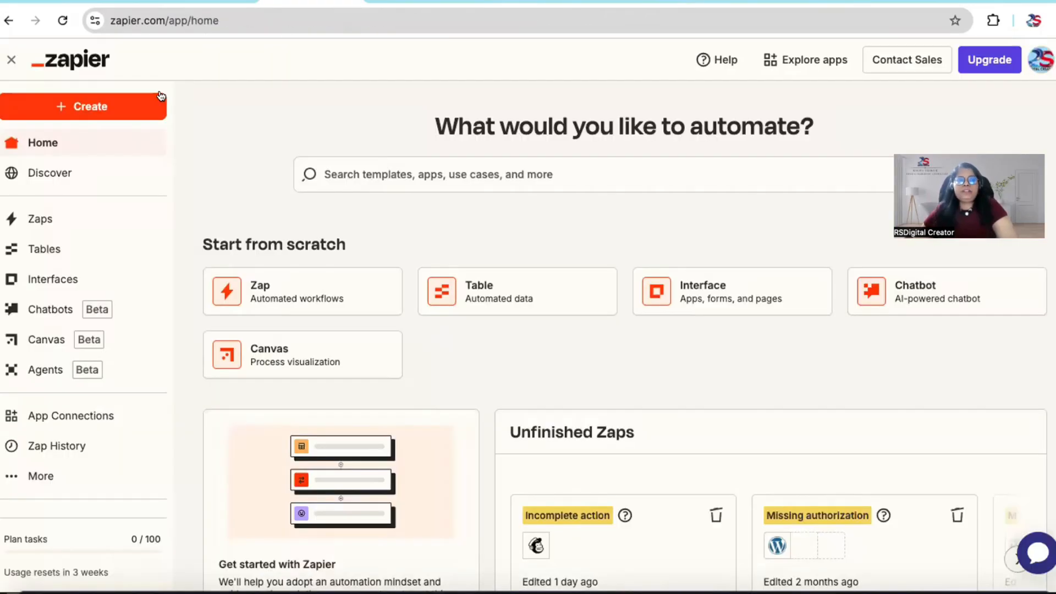
scroll(405, 311, "down", 1)
scroll(406, 312, "up", 1)
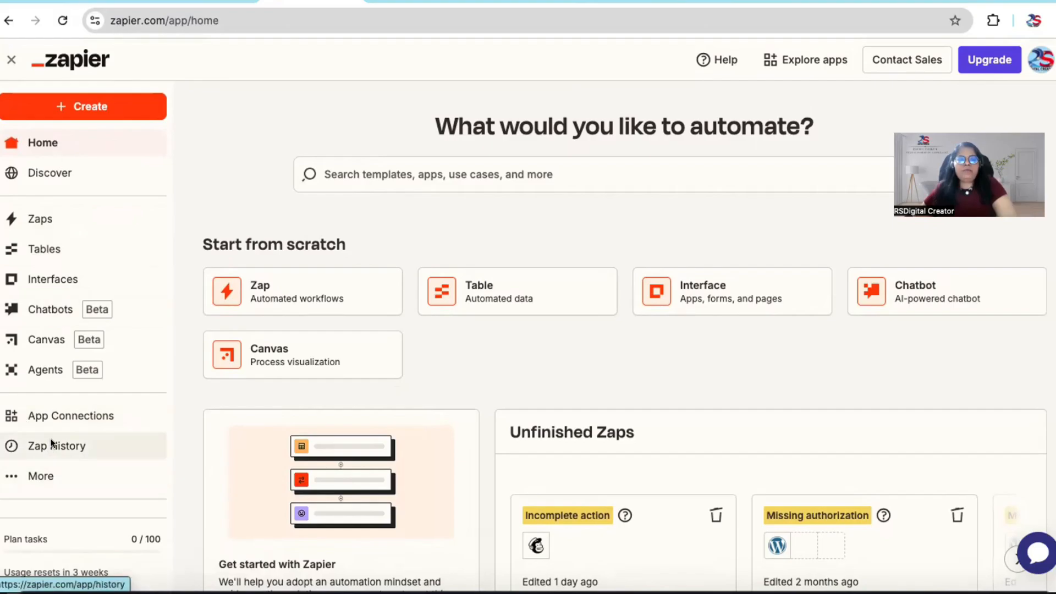
scroll(51, 443, "down", 2)
scroll(51, 443, "up", 2)
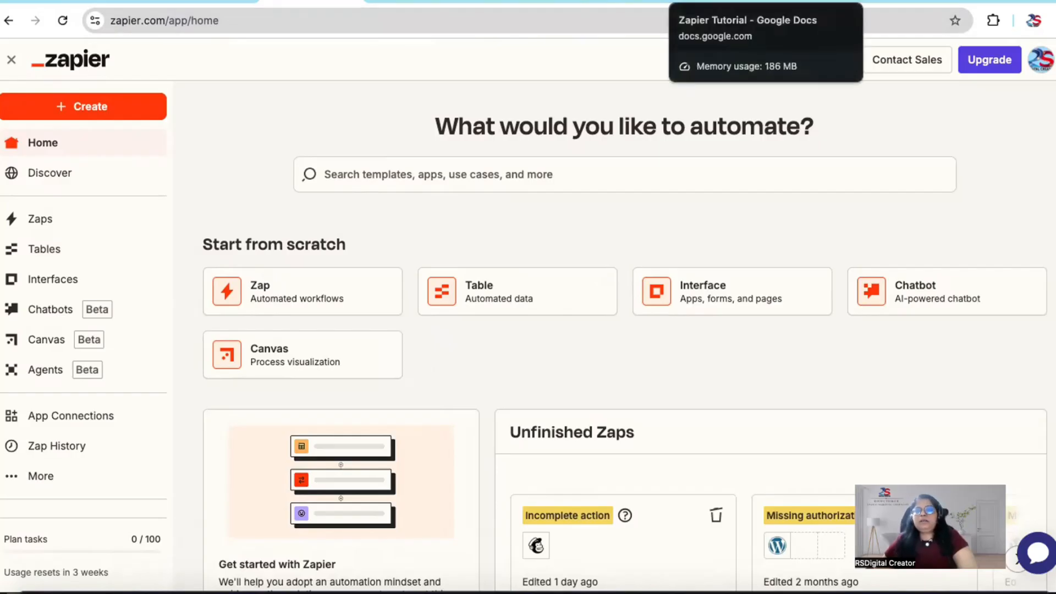
Step: Switch to the Zapier Tutorial document in Google Docs and read the "What is a Zap?" section from its start
left_click(726, 2)
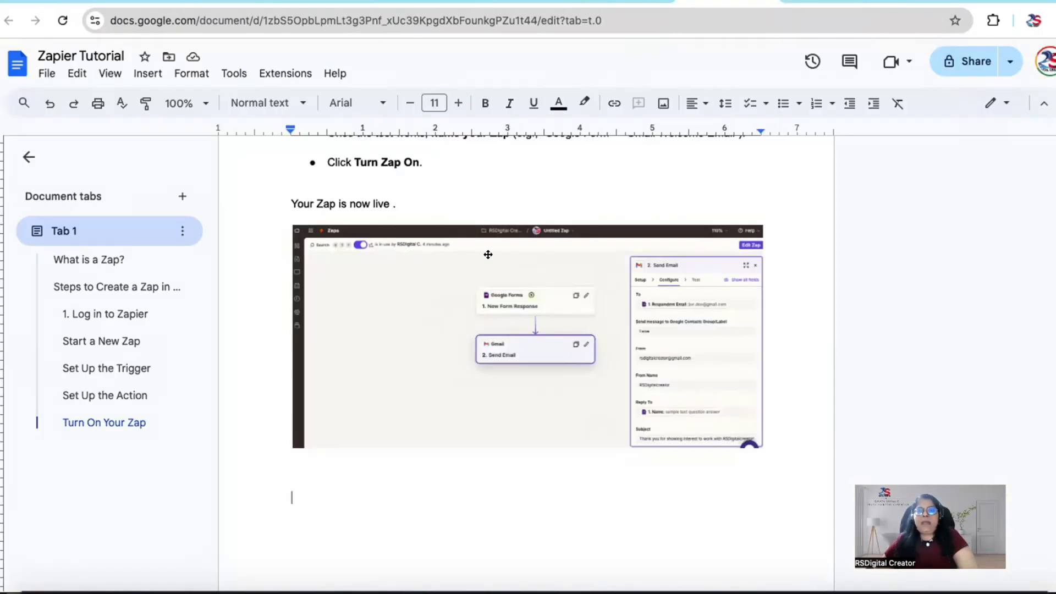
scroll(489, 255, "up", 15)
scroll(490, 249, "down", 1)
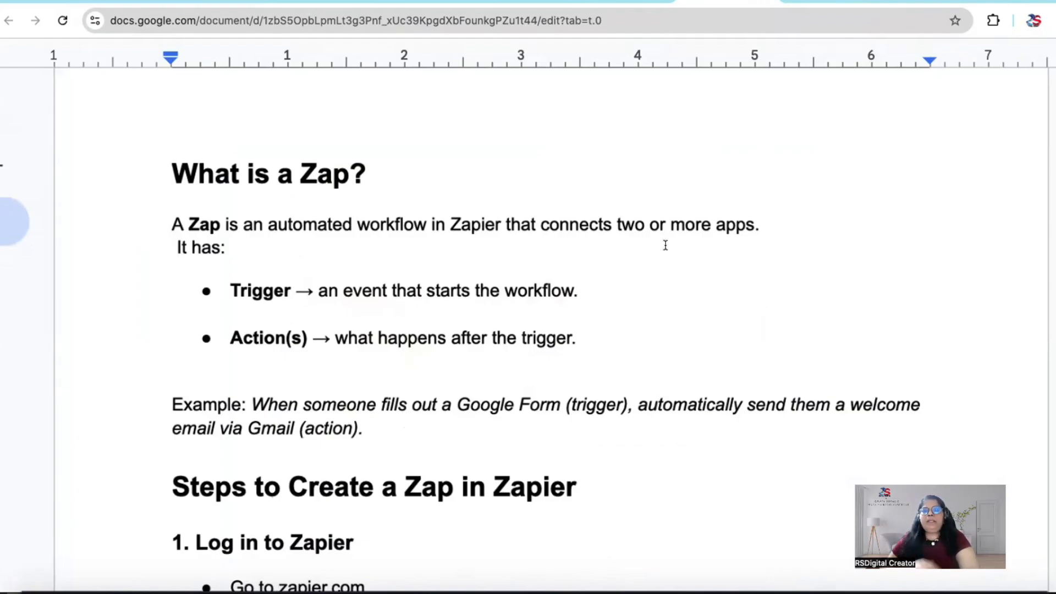
scroll(666, 244, "down", 1)
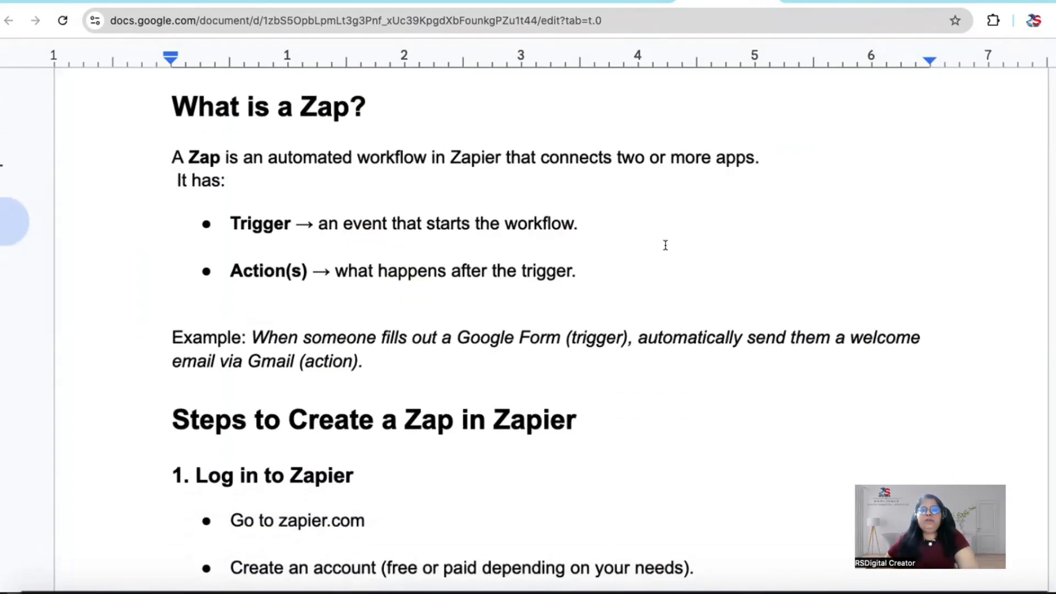
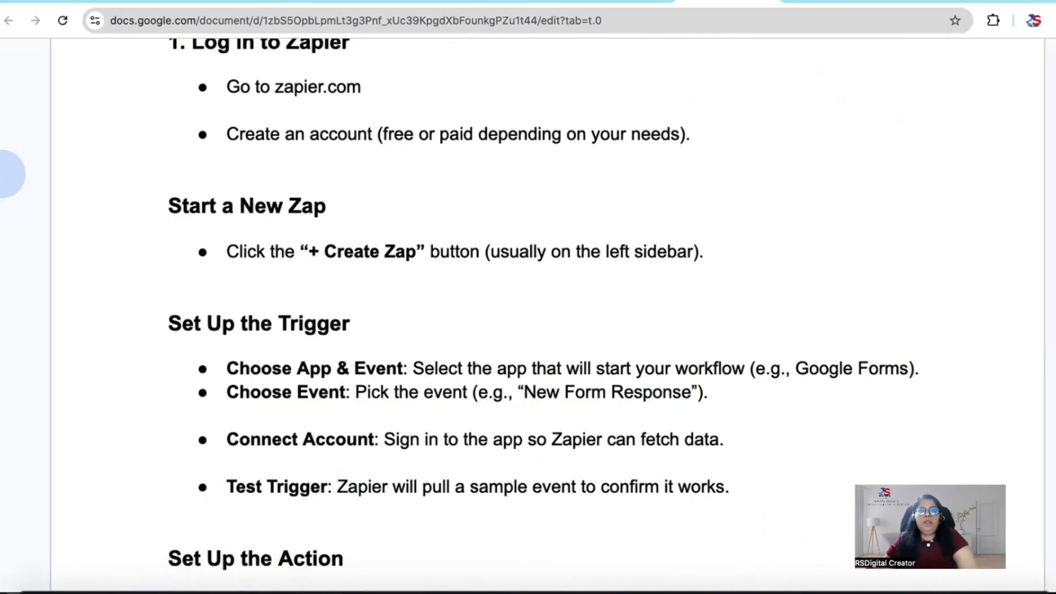
Step: Switch to Zapier and create a new Zap
left_click(311, 1)
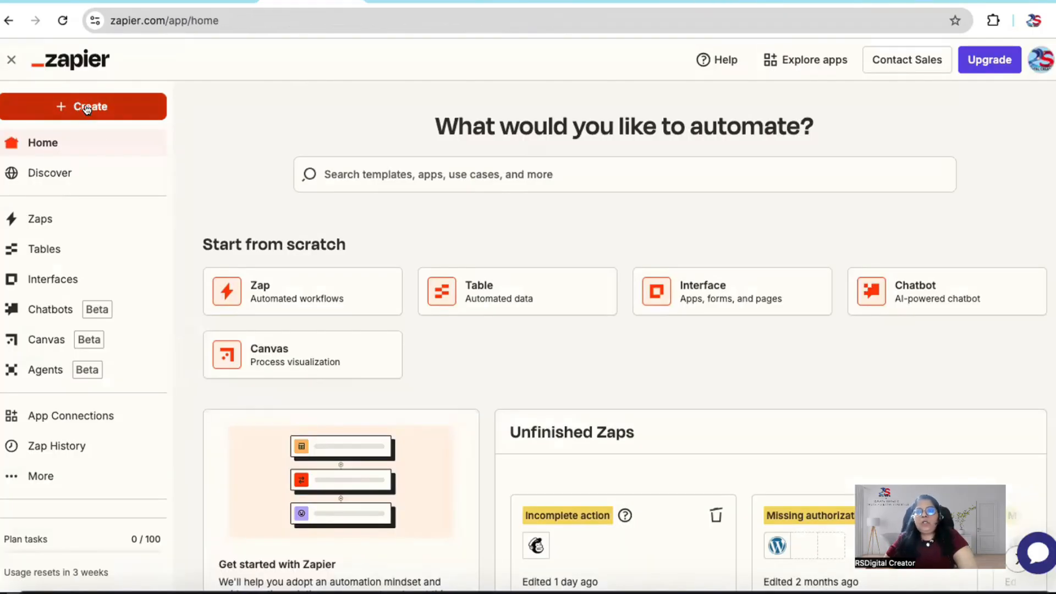
left_click(86, 108)
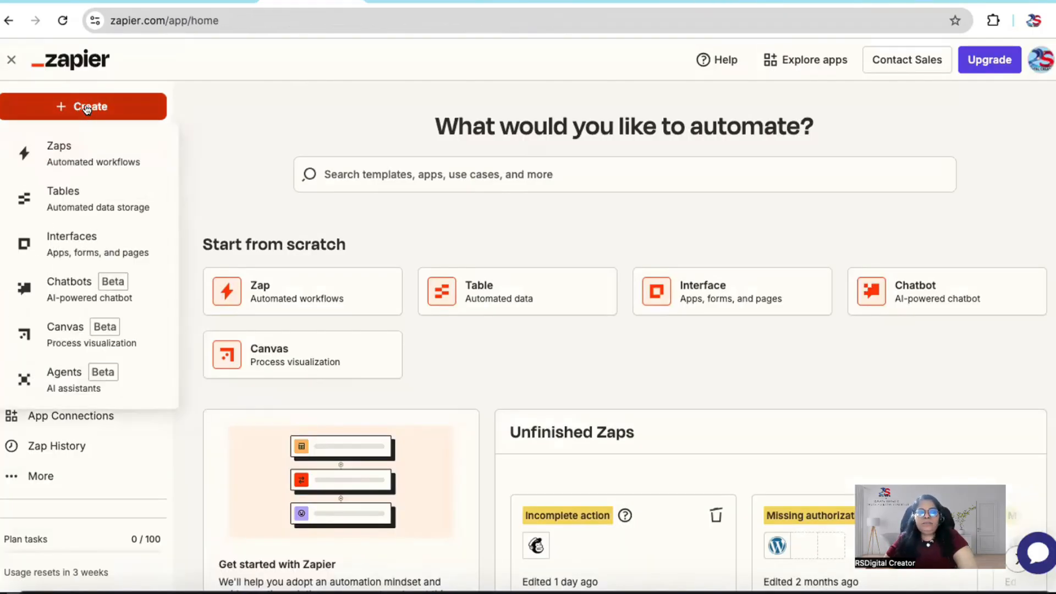
left_click(77, 159)
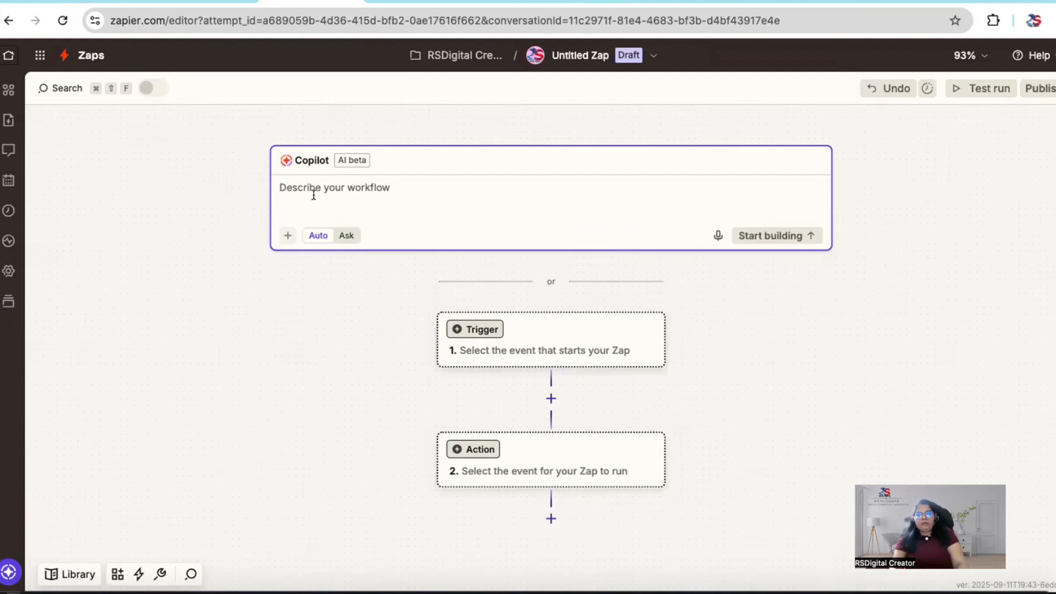
Step: Describe the workflow to Copilot as "Website Design Request Client Questionnaire" and start building it
type("Websit")
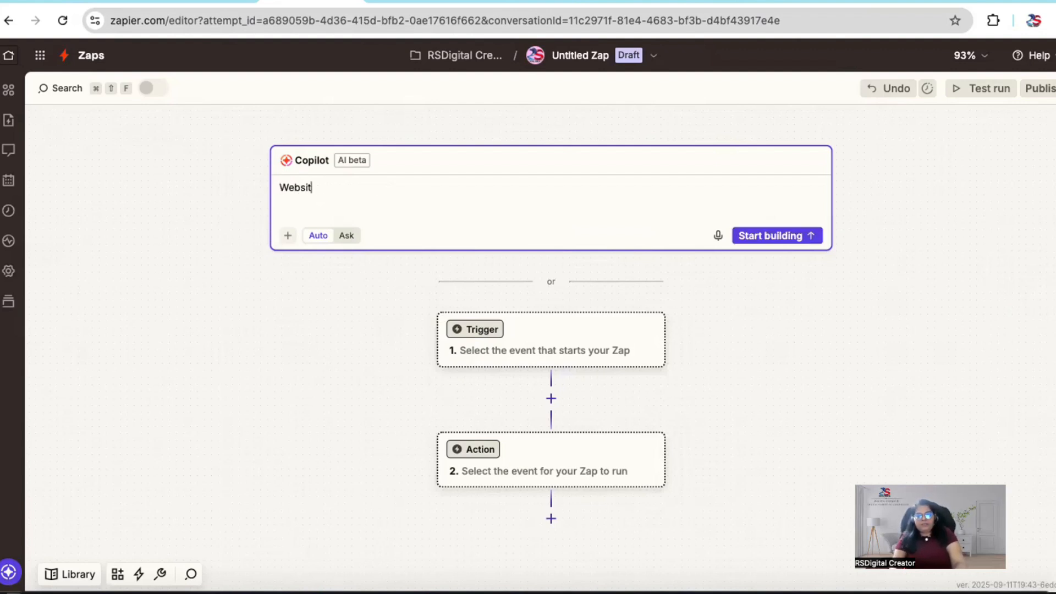
type("e Design")
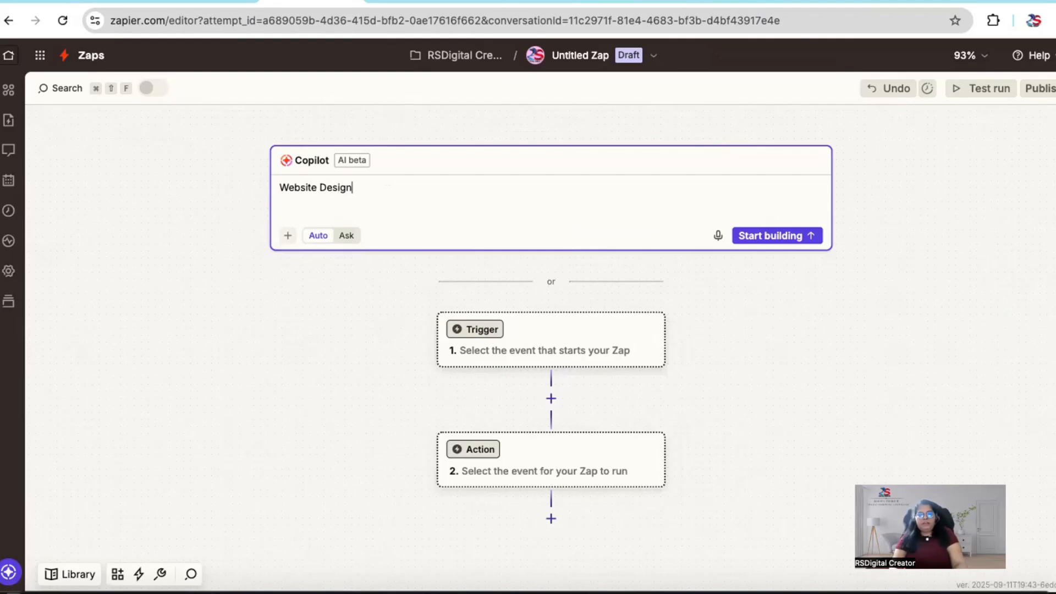
type(" Client ")
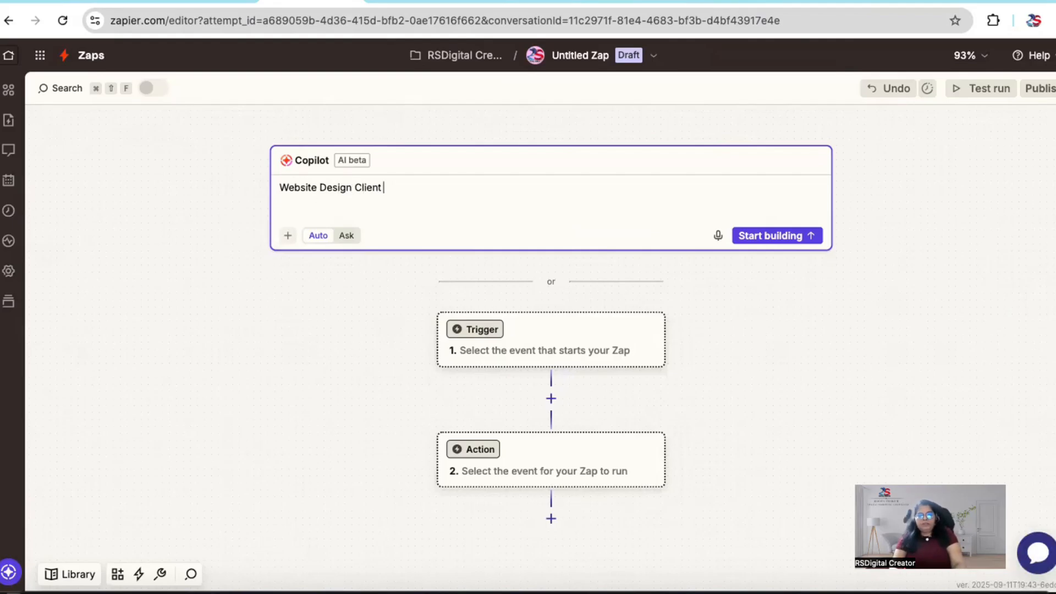
type("Question")
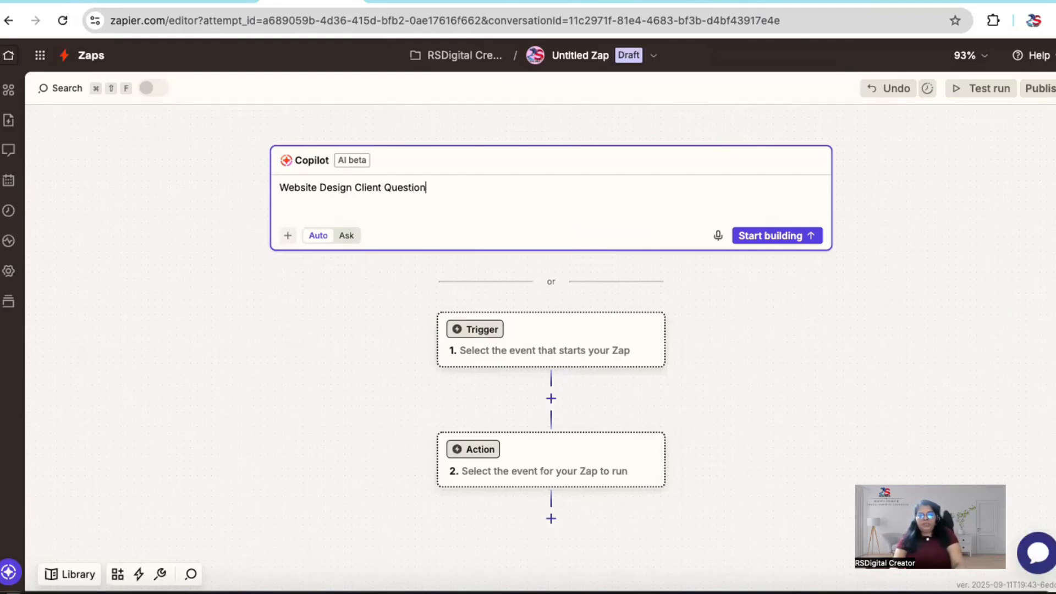
type("nai")
key("BackSpace")
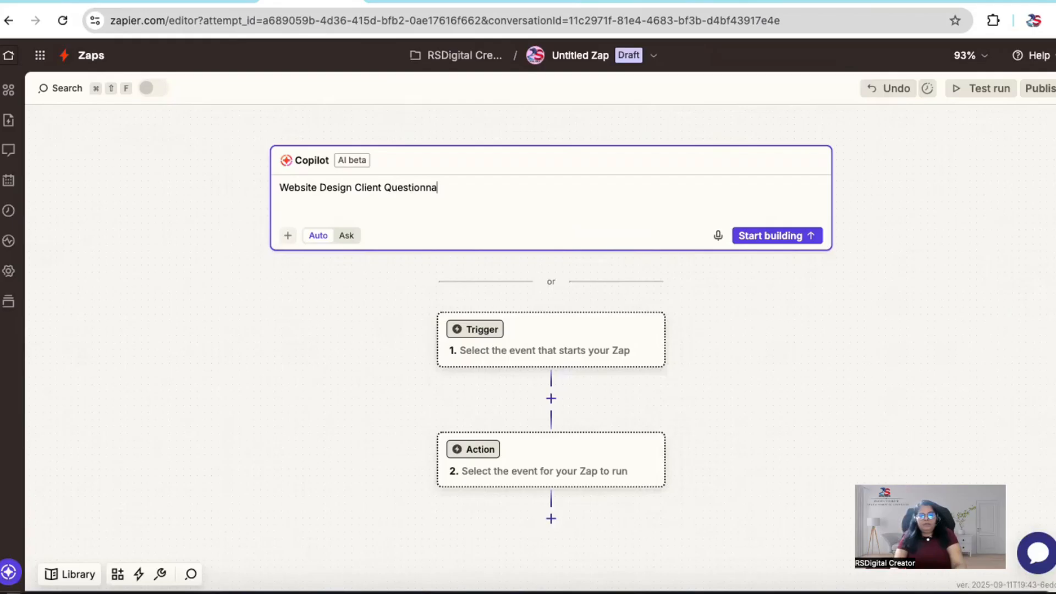
type("ire")
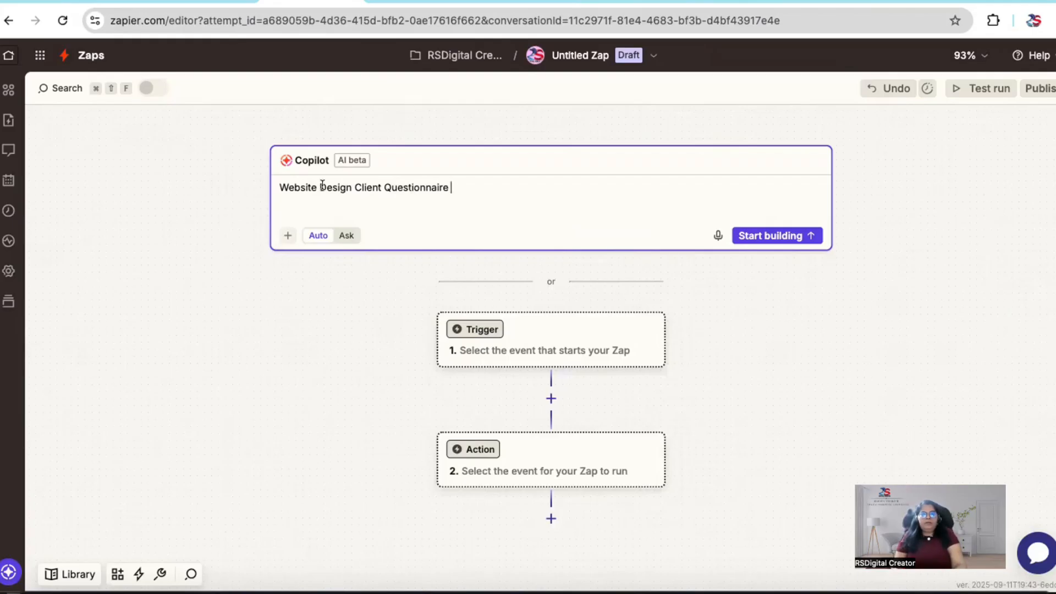
left_click(352, 187)
type("Reques")
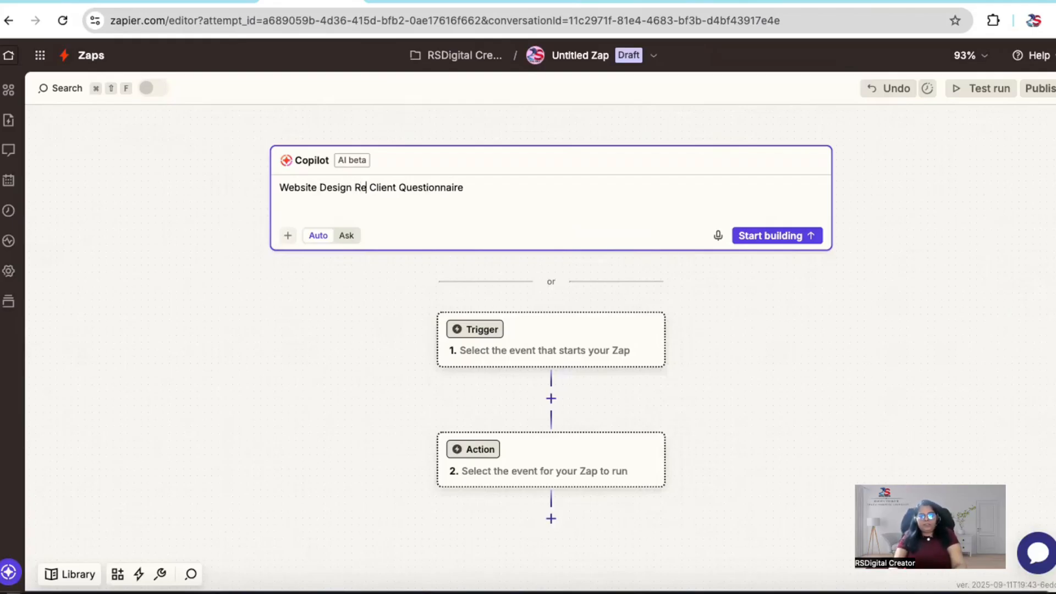
type("t")
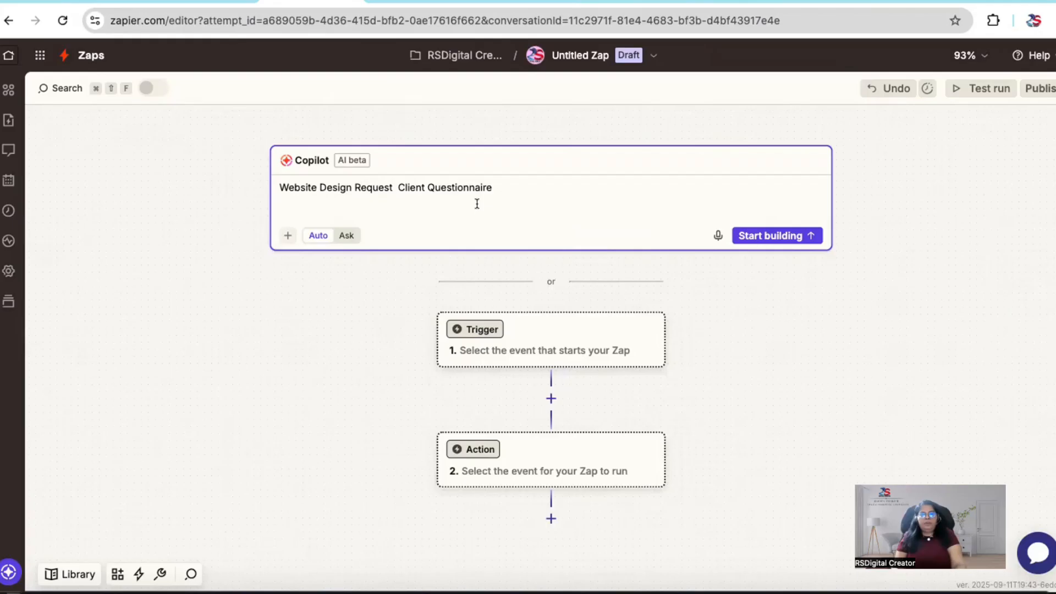
left_click(517, 192)
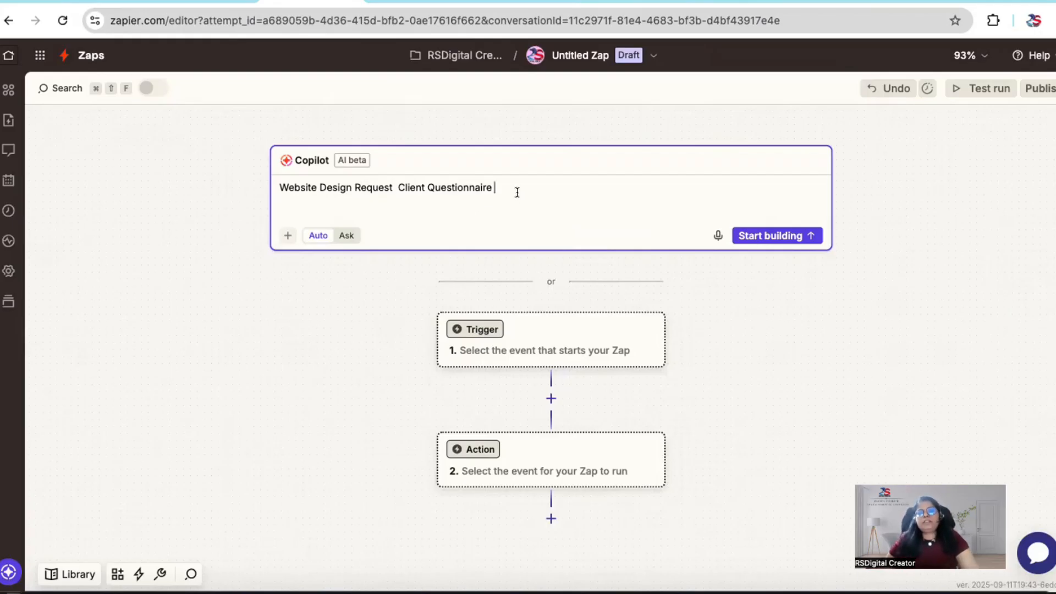
left_click(762, 236)
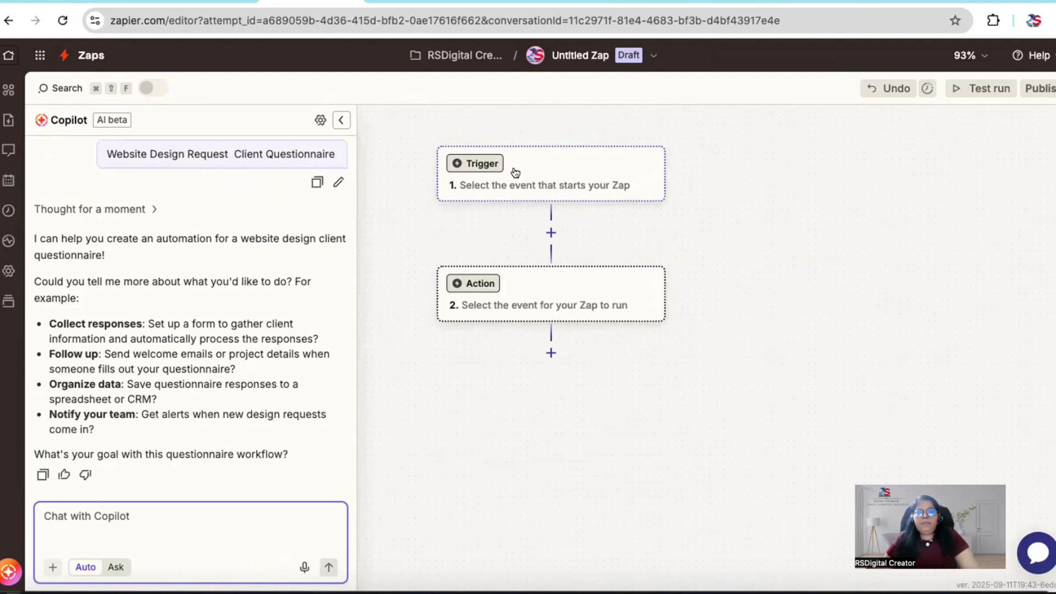
Step: Choose Google Forms as the Zap's trigger app and close the Copilot chat
scroll(510, 160, "up", 8)
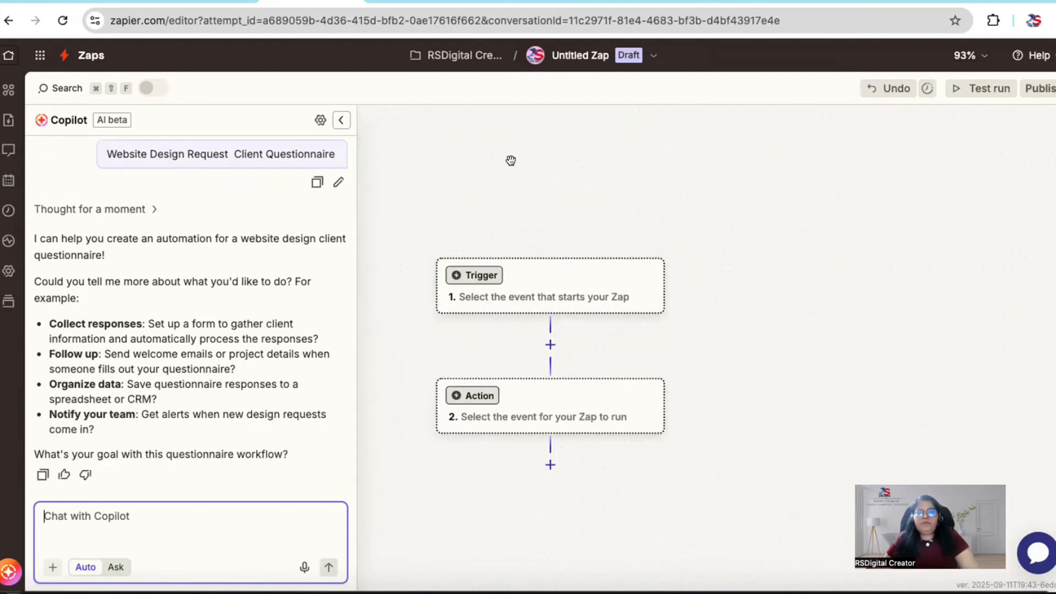
scroll(511, 160, "down", 6)
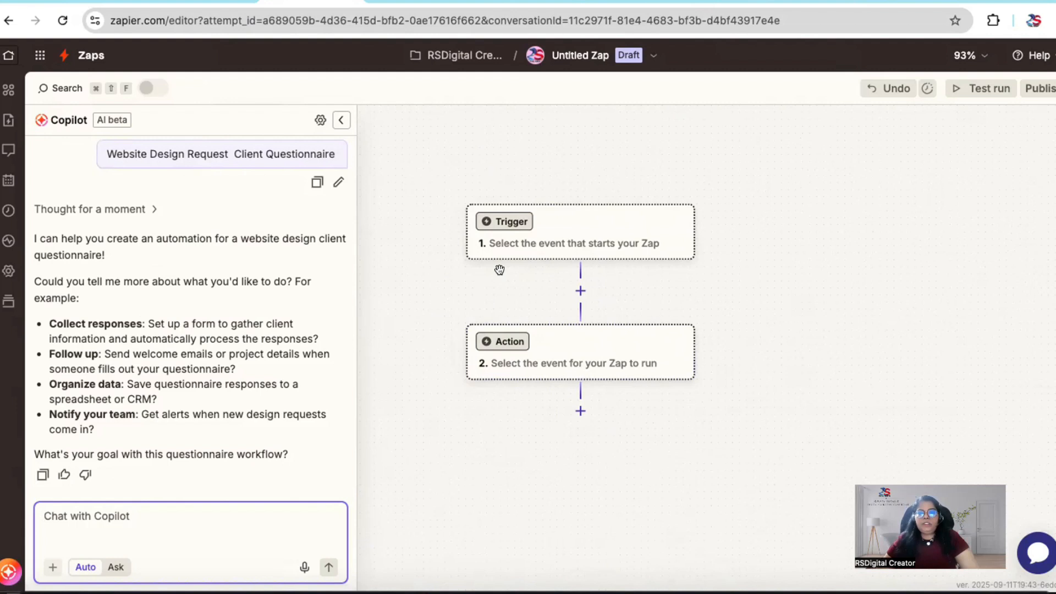
left_click(500, 220)
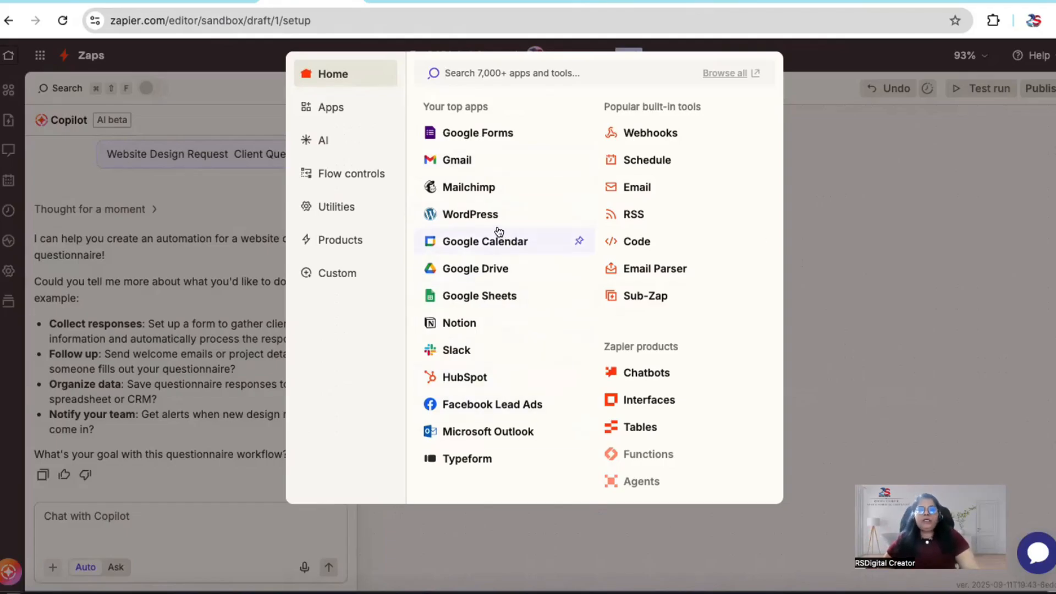
left_click(474, 134)
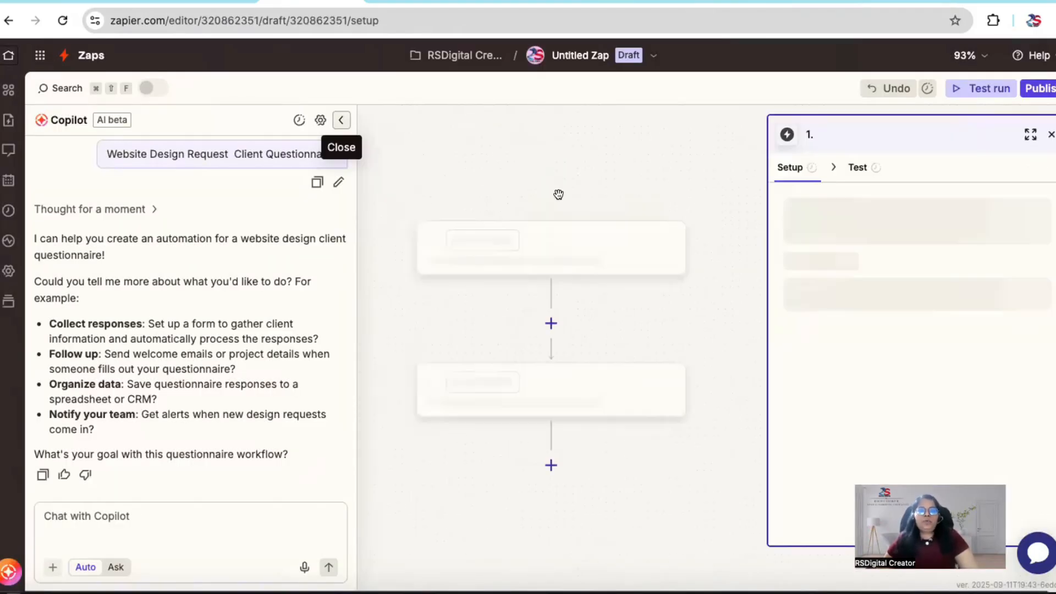
left_click(342, 120)
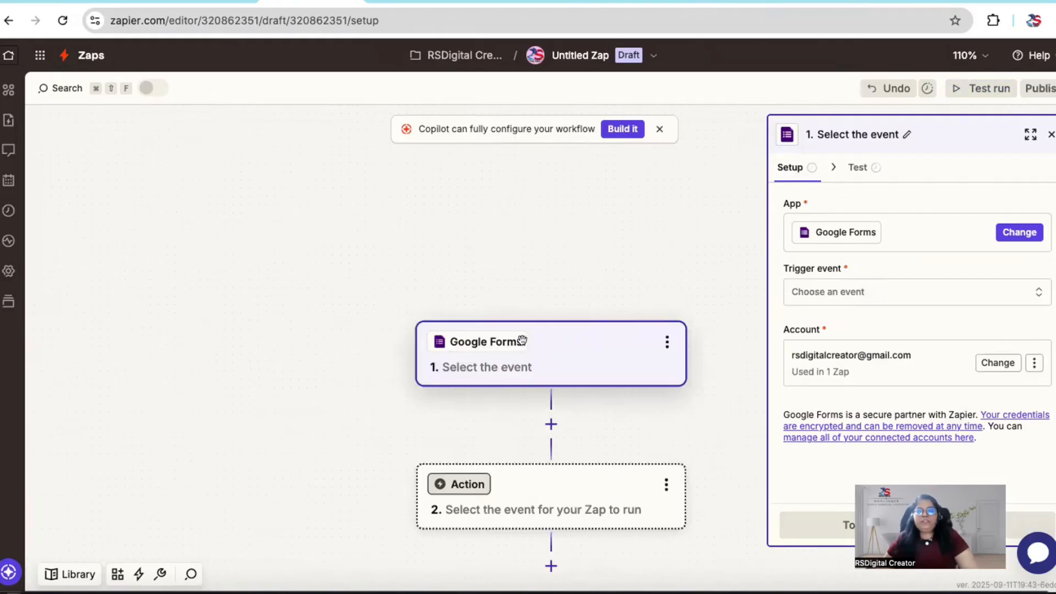
scroll(496, 379, "down", 3)
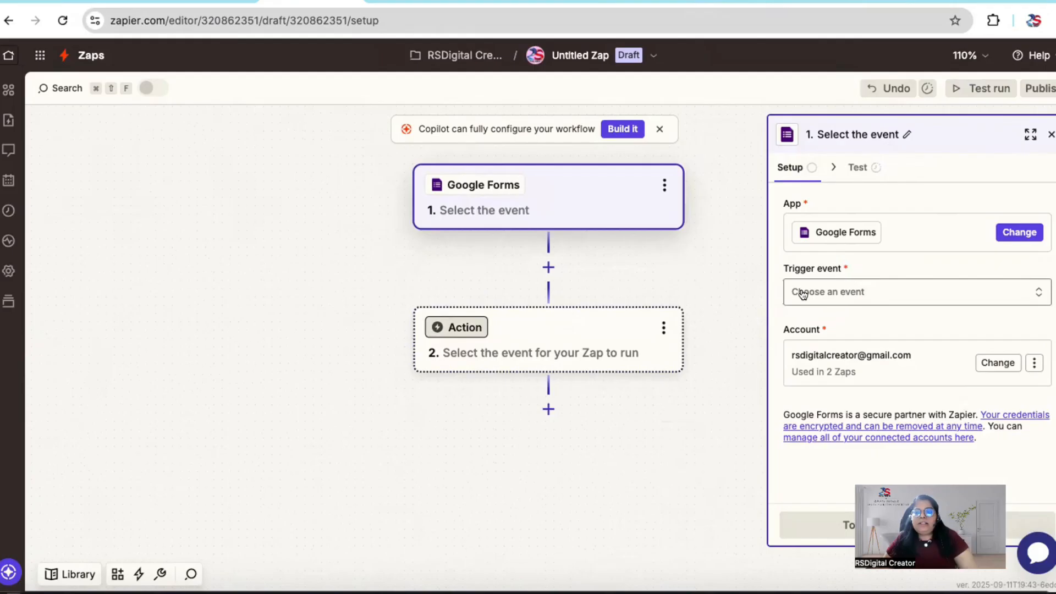
Step: Set the trigger event to New Form Response, check the account connection options, and continue with the already connected Google account
left_click(845, 295)
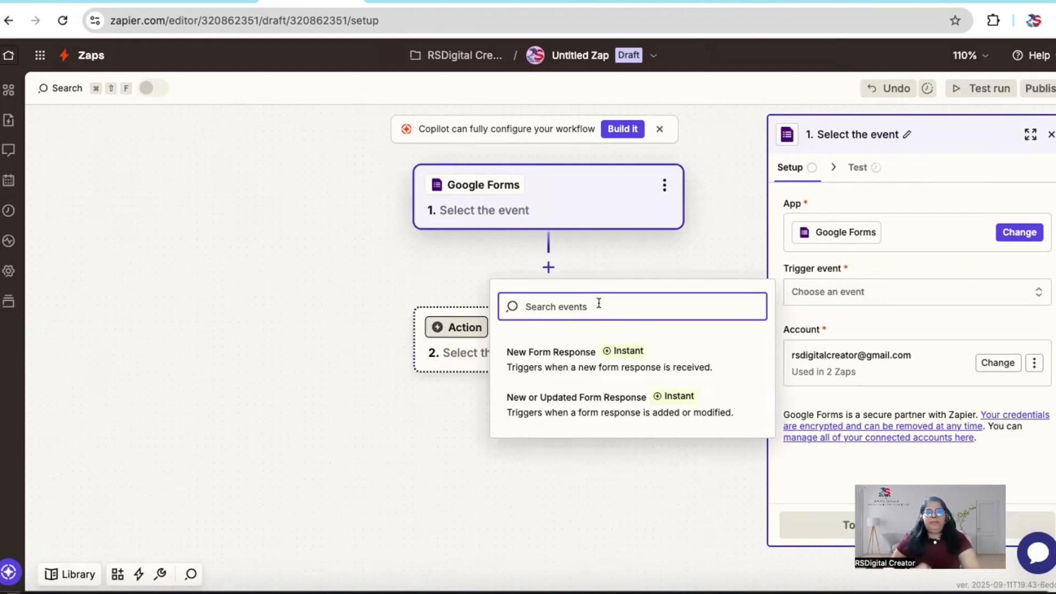
left_click(567, 361)
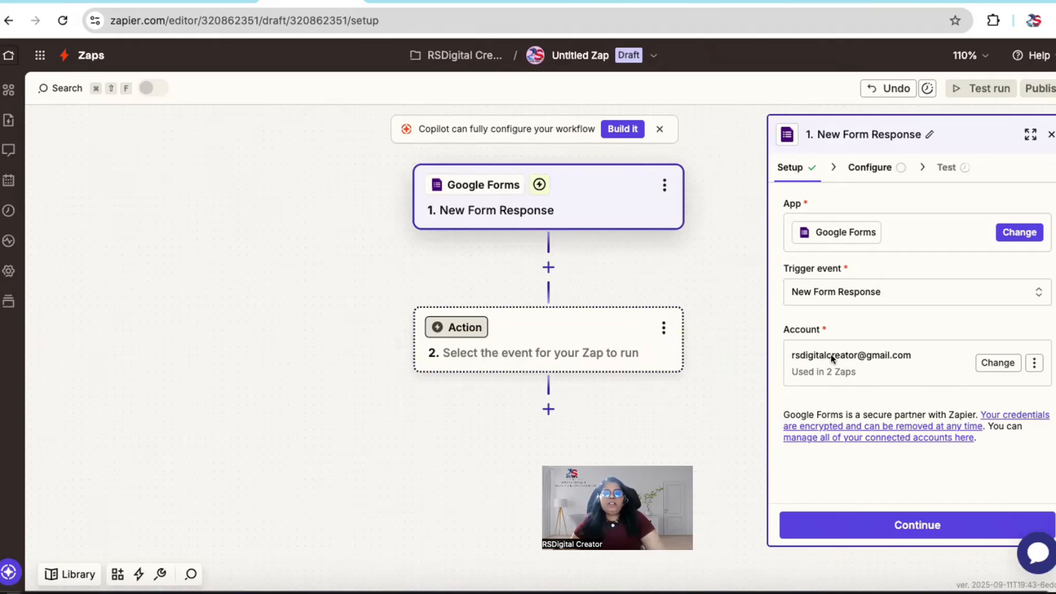
left_click(998, 363)
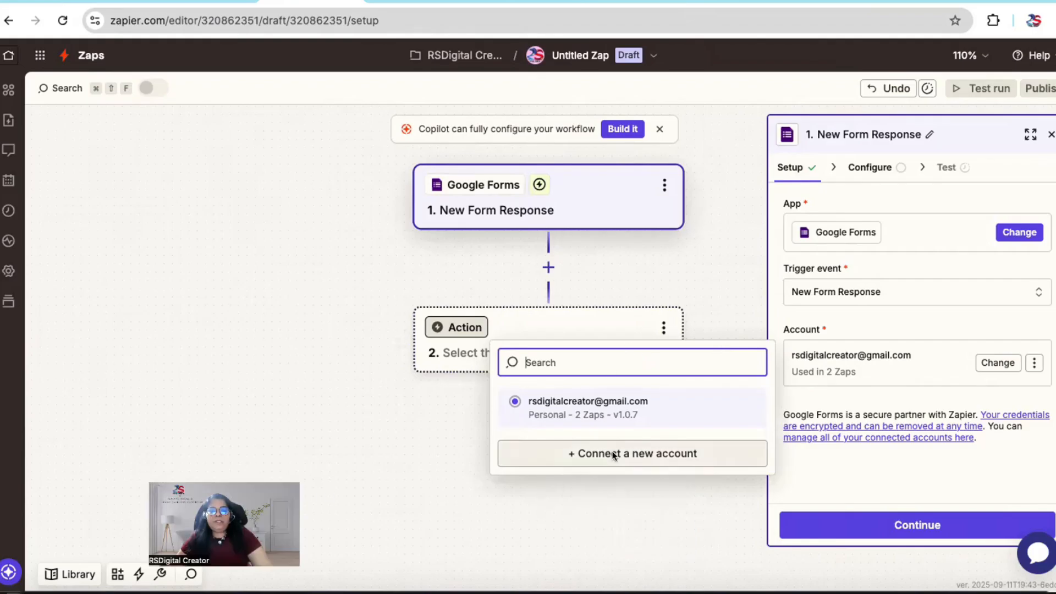
left_click(592, 453)
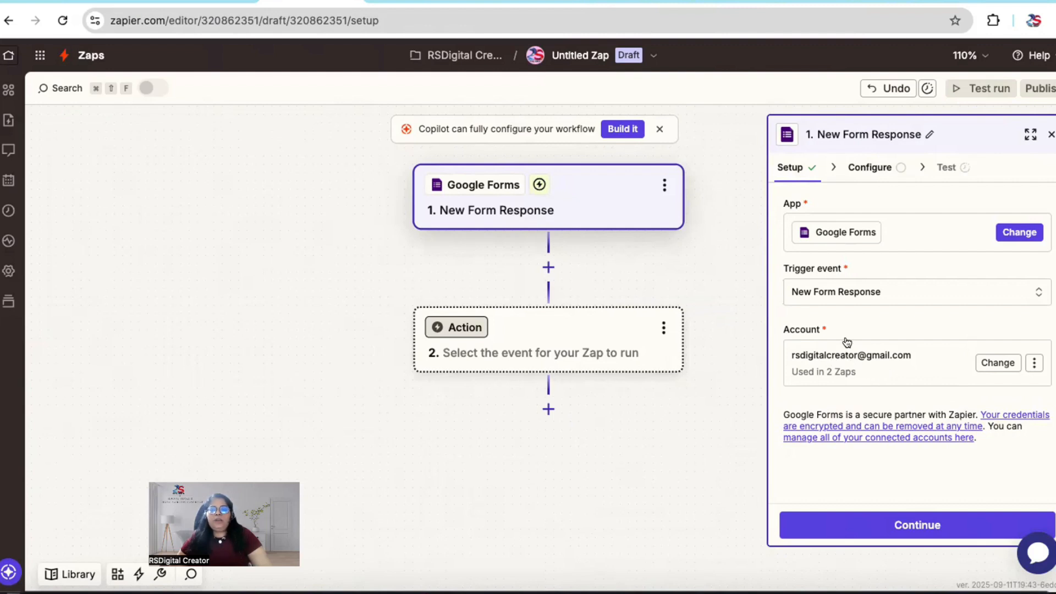
left_click(895, 526)
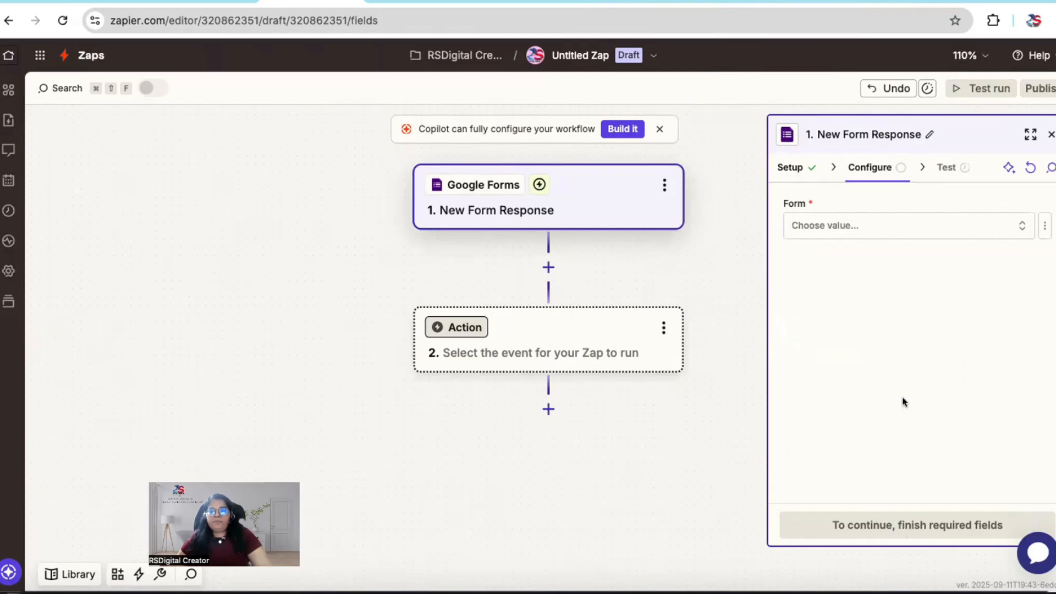
Step: Select "Website Design – Client Questionnaire" as the form that the trigger watches
left_click(828, 226)
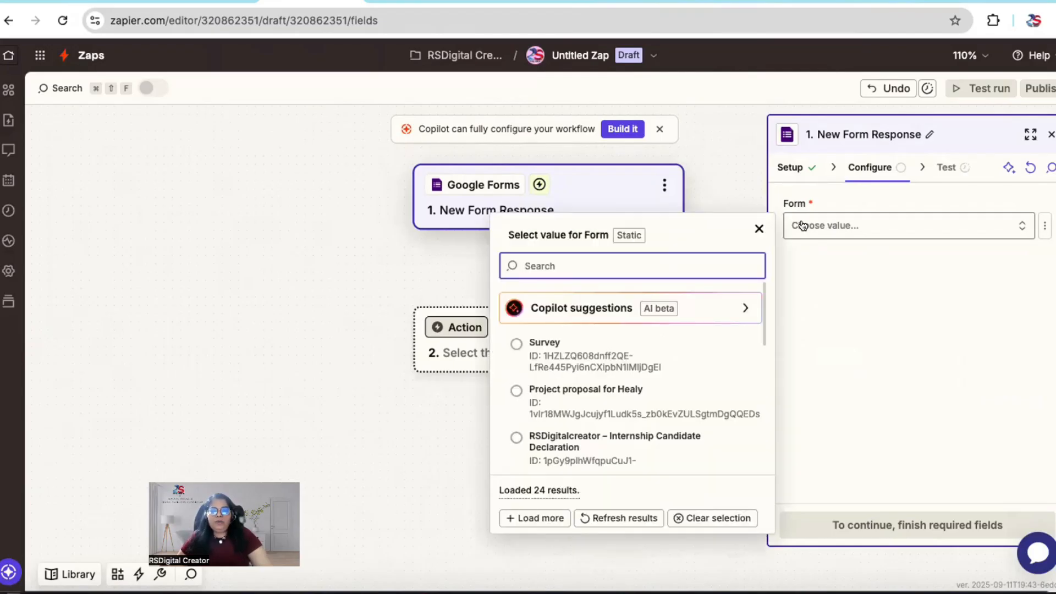
scroll(619, 411, "down", 5)
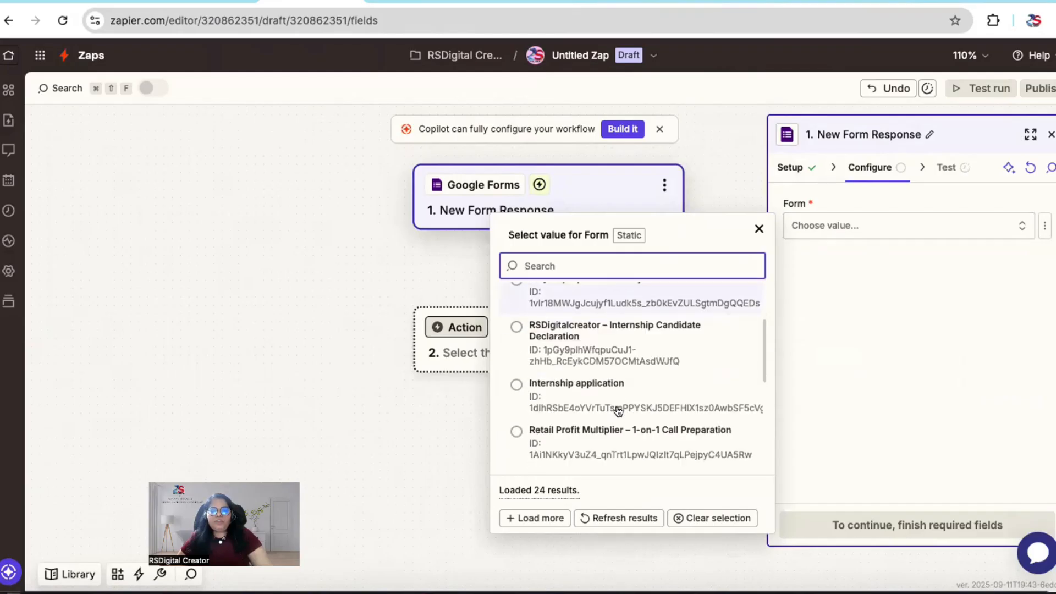
scroll(619, 412, "down", 2)
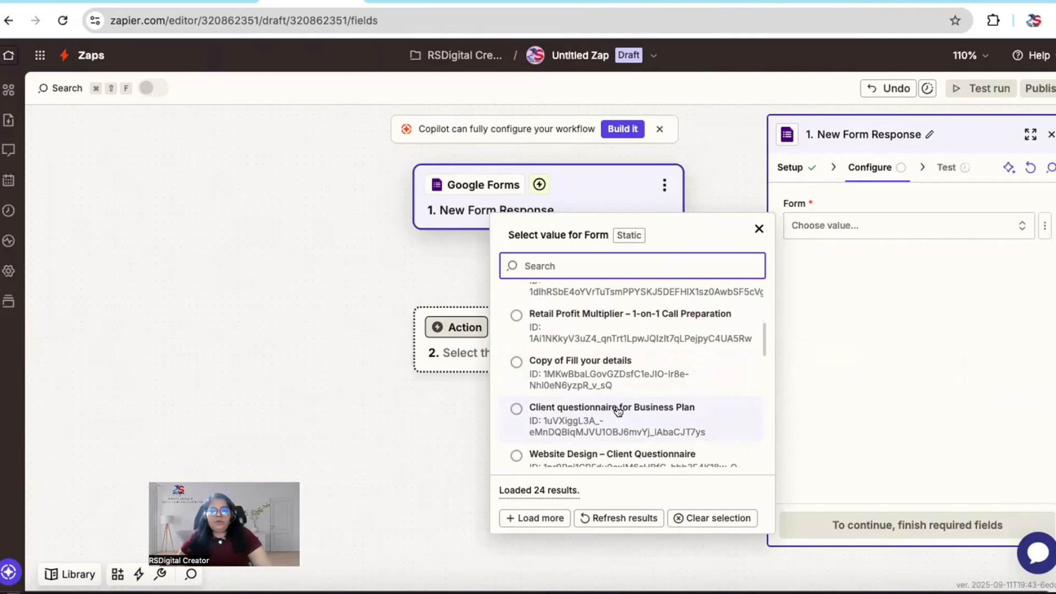
scroll(619, 412, "down", 4)
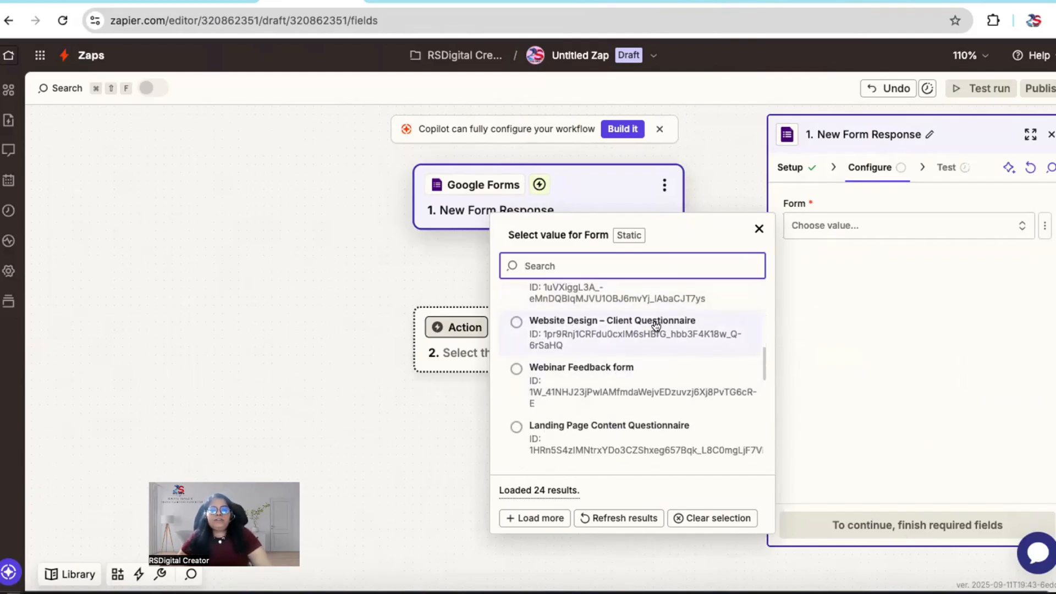
left_click(515, 324)
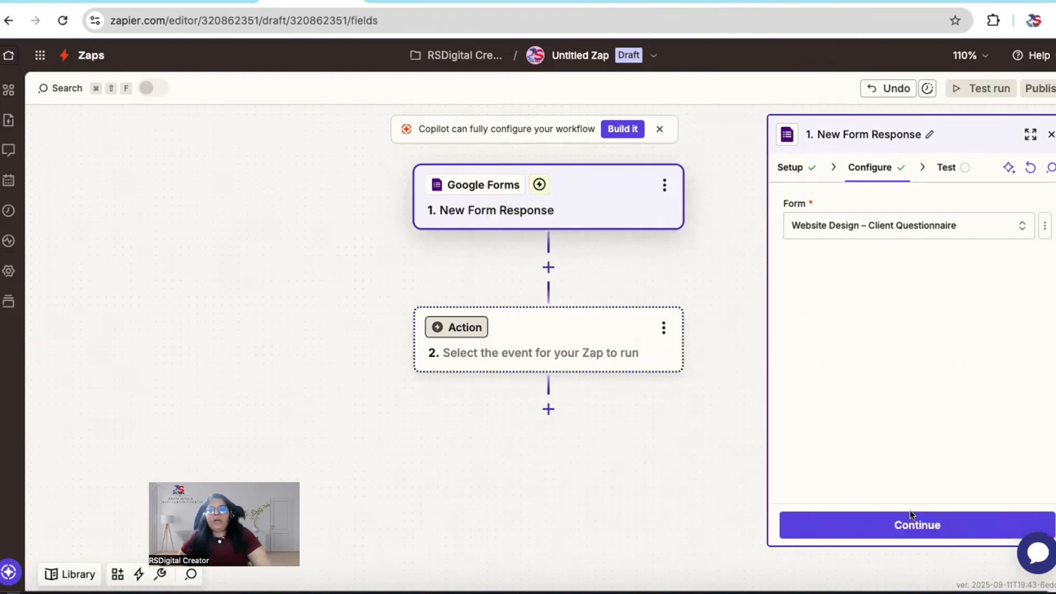
Step: Test the Google Forms trigger and continue with the record Form Response A
left_click(907, 526)
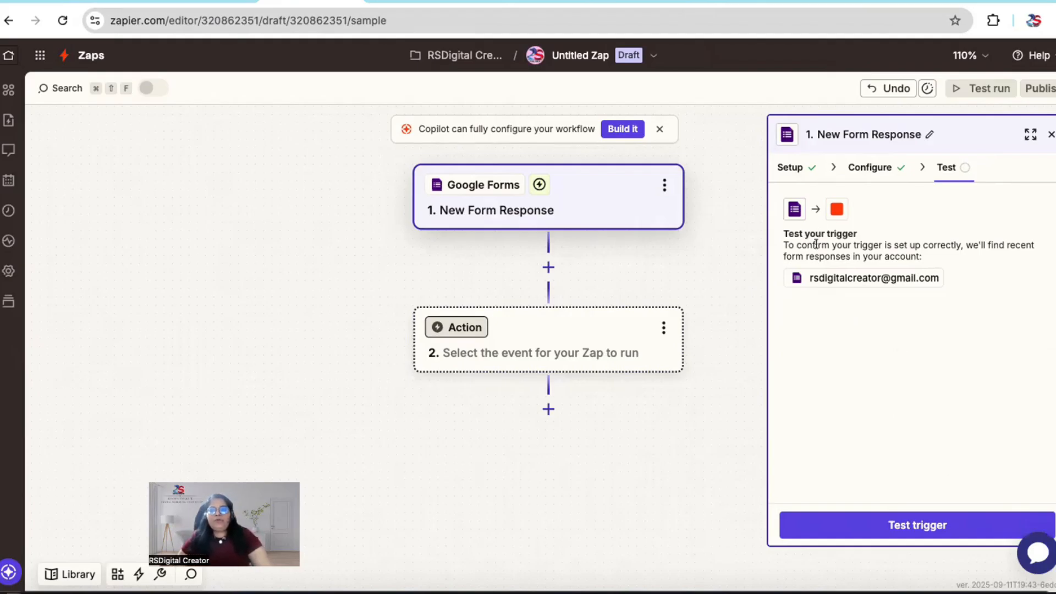
left_click(920, 521)
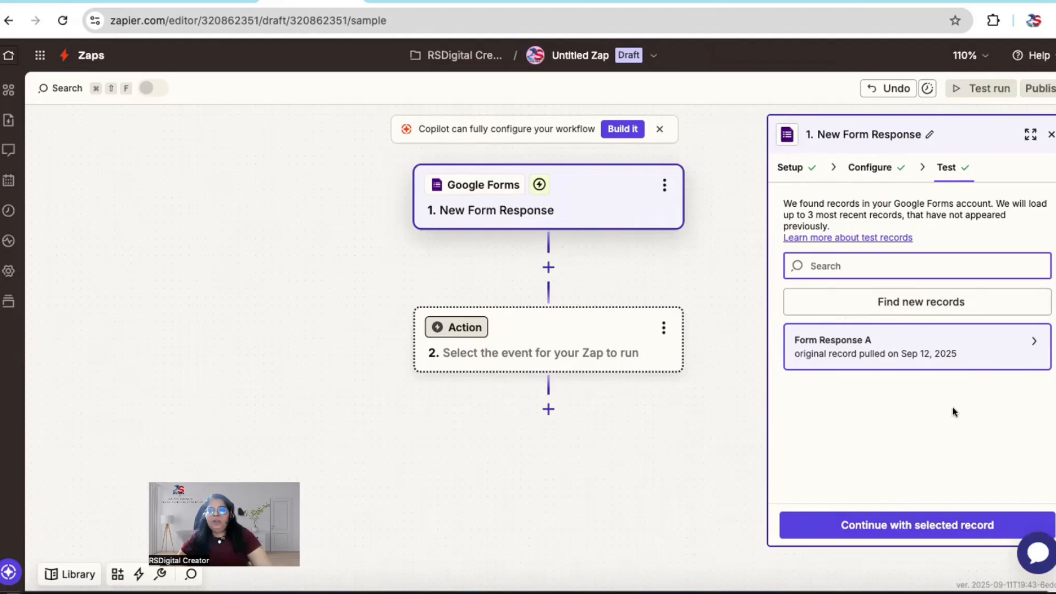
left_click(888, 525)
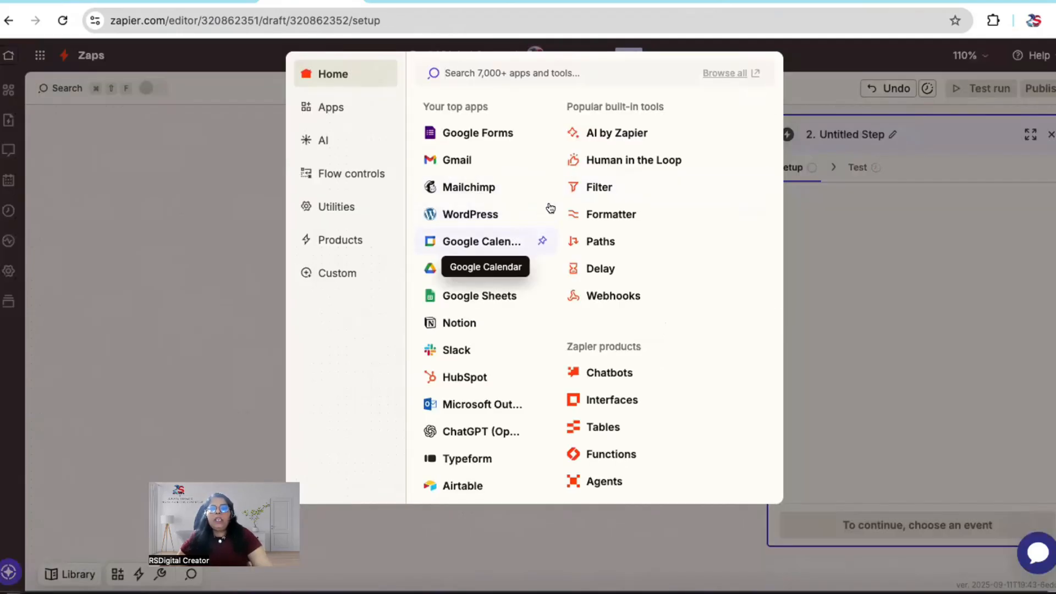
Step: Choose Gmail as the app for the Zap's action step
left_click(226, 137)
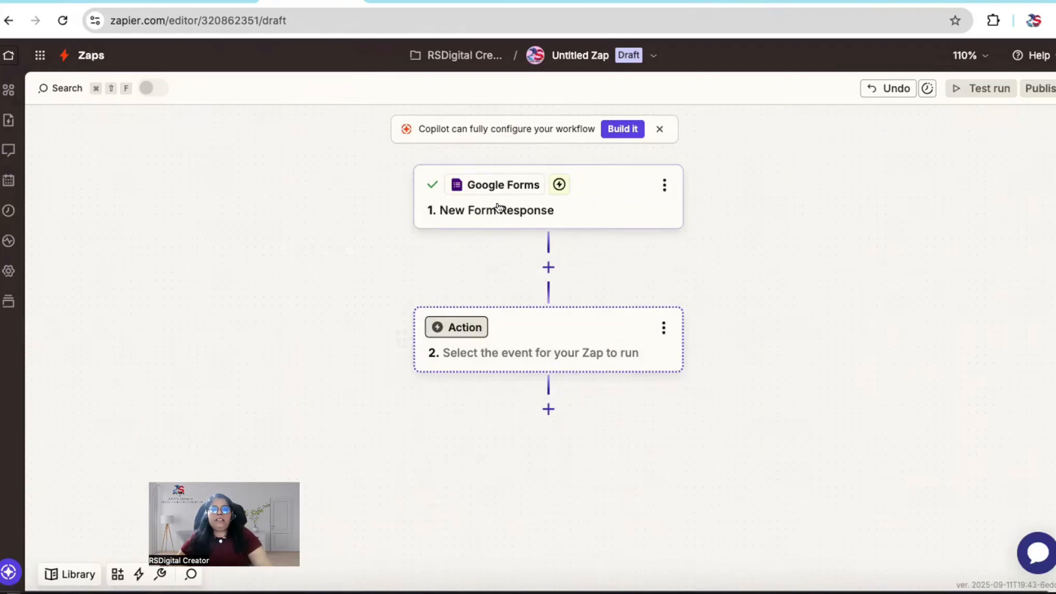
left_click(465, 328)
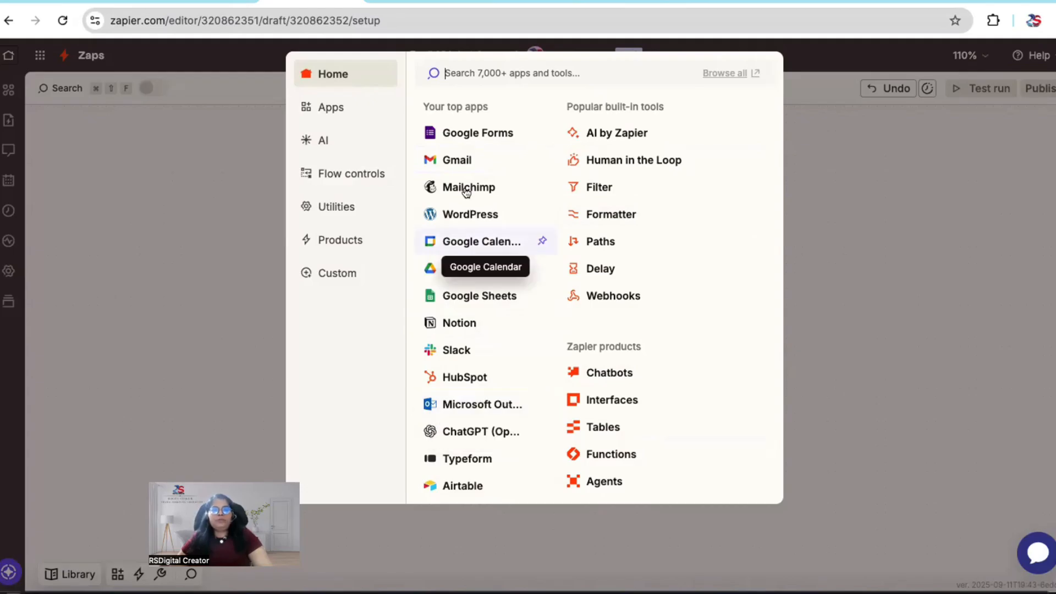
left_click(452, 160)
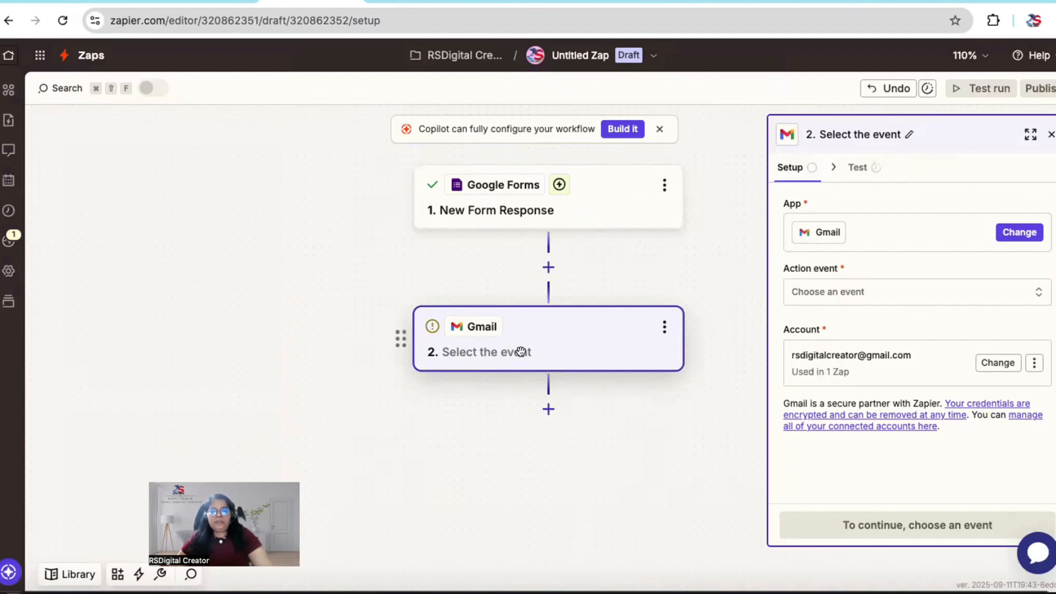
Step: Set the Gmail action event to Send Email and continue with the already connected Gmail account
left_click(813, 293)
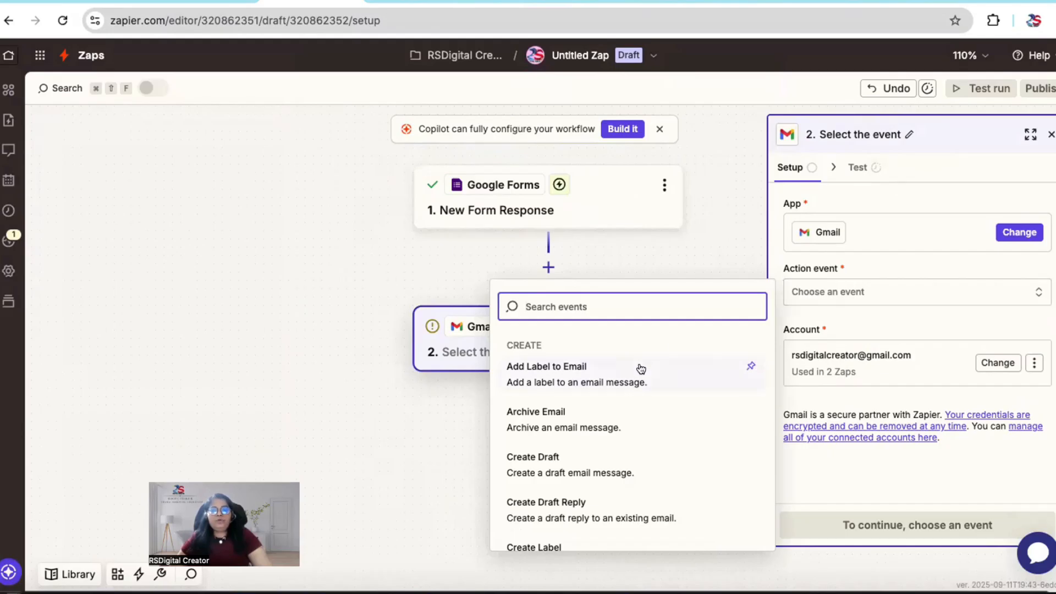
scroll(588, 460, "down", 5)
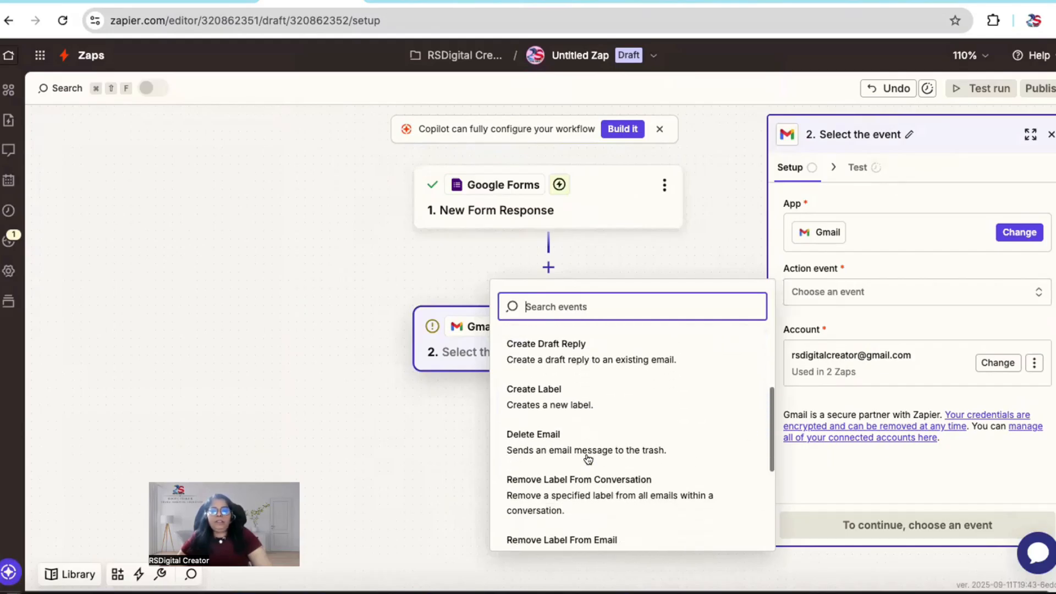
scroll(588, 459, "down", 2)
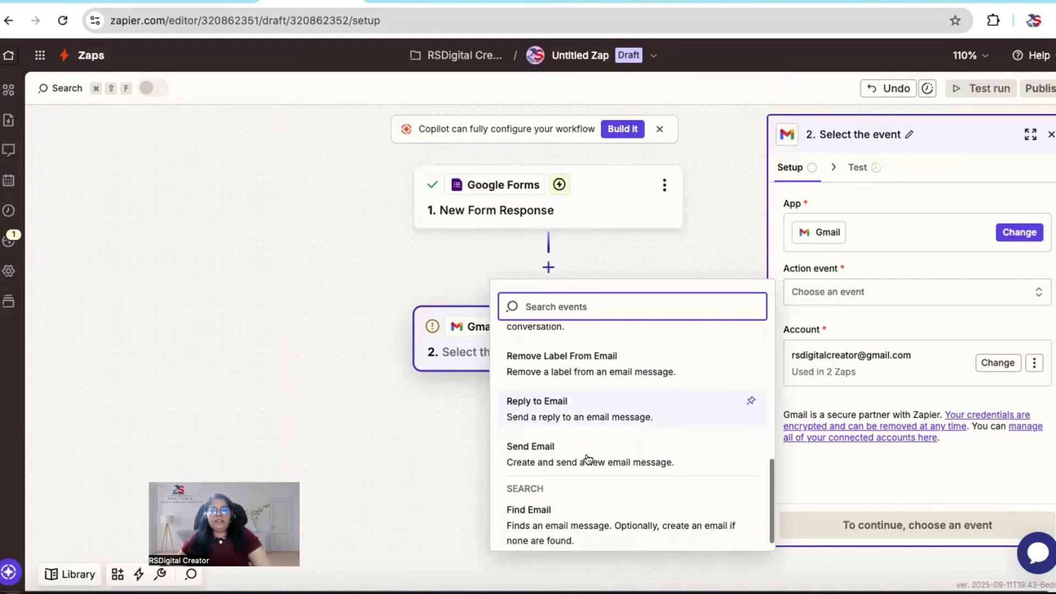
left_click(545, 453)
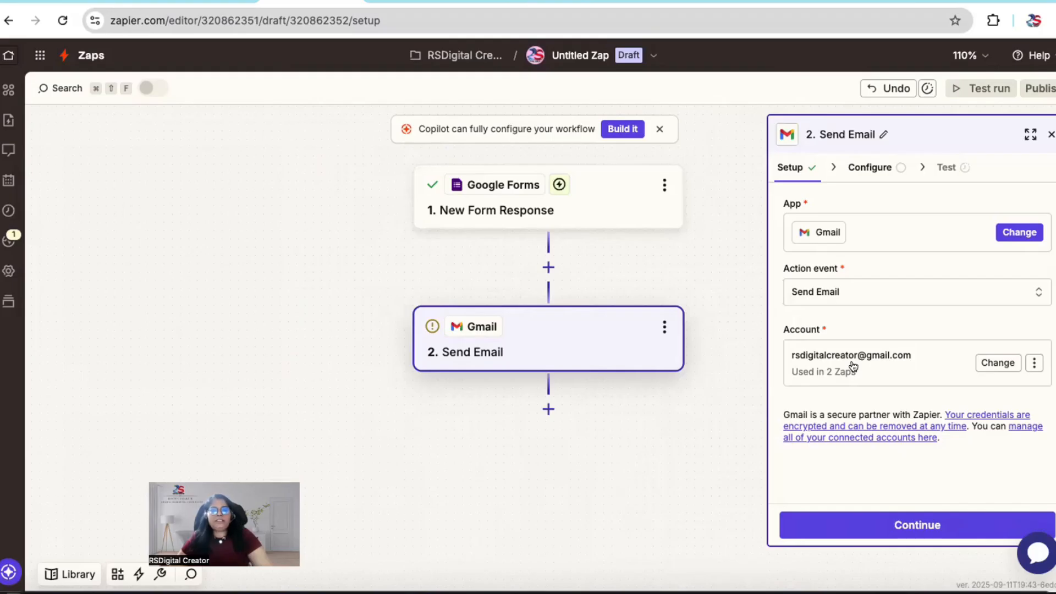
left_click(910, 522)
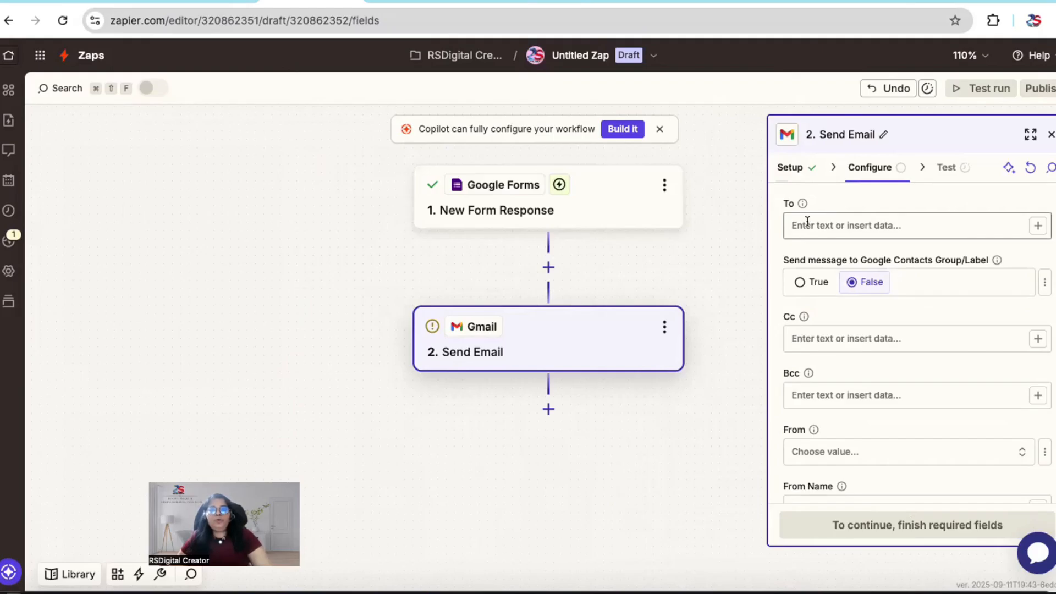
Step: Map the email's To field to the Respondent Email from the Google Forms response
left_click(808, 220)
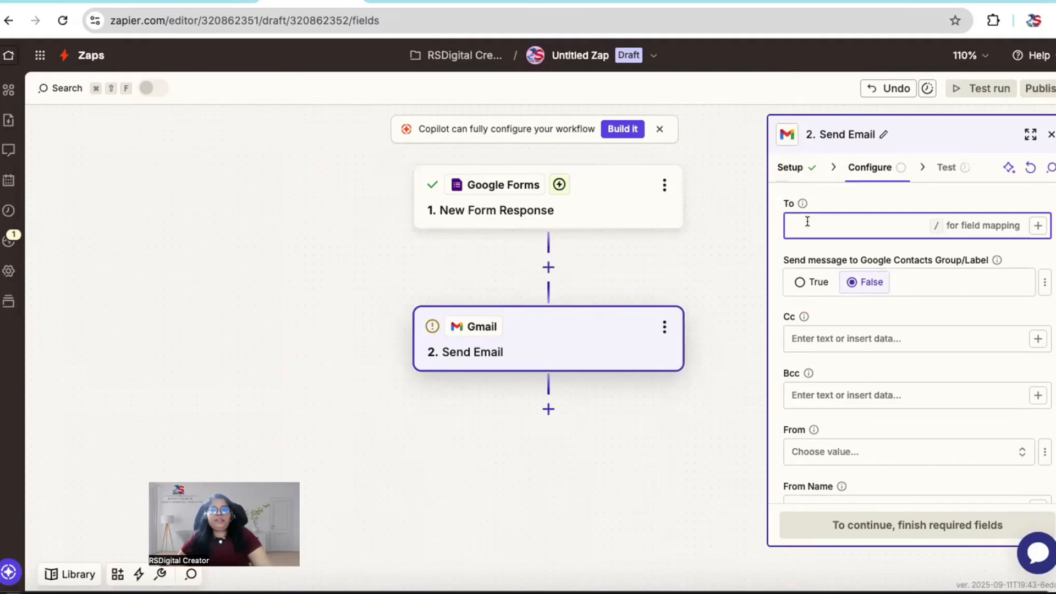
left_click(1039, 227)
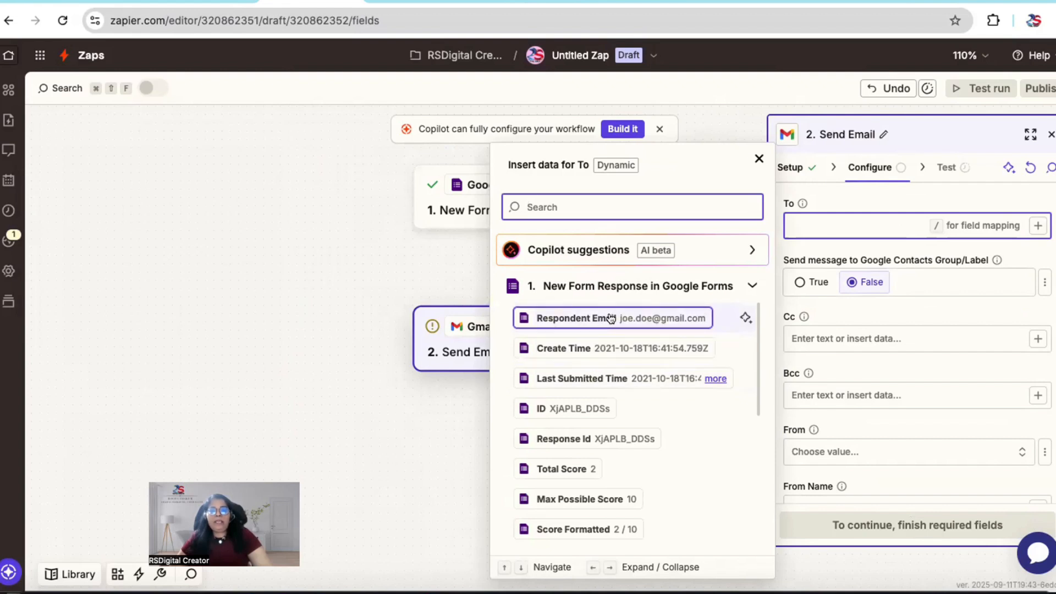
left_click(611, 318)
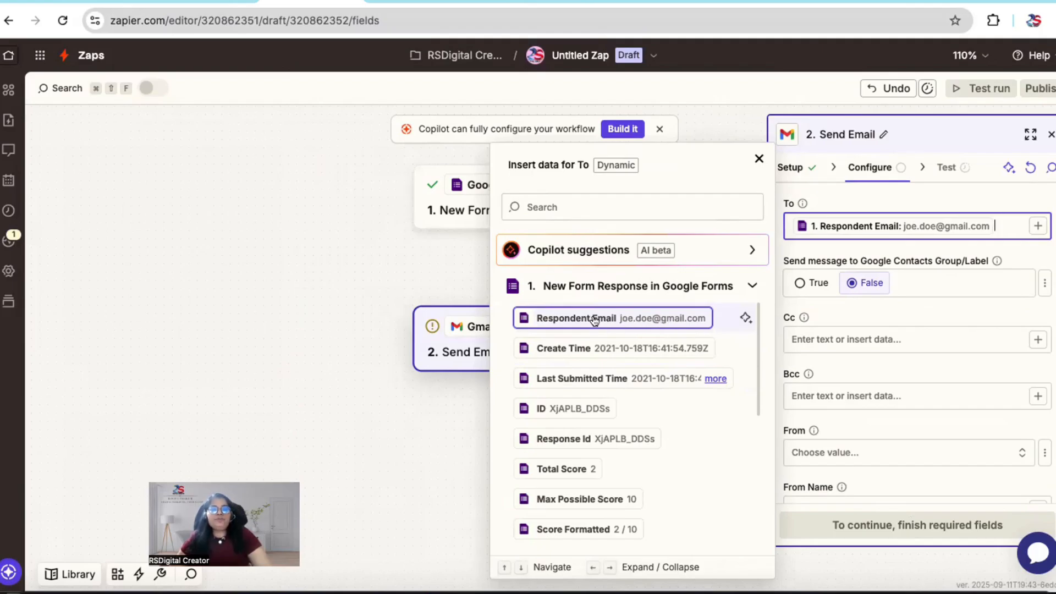
left_click(795, 227)
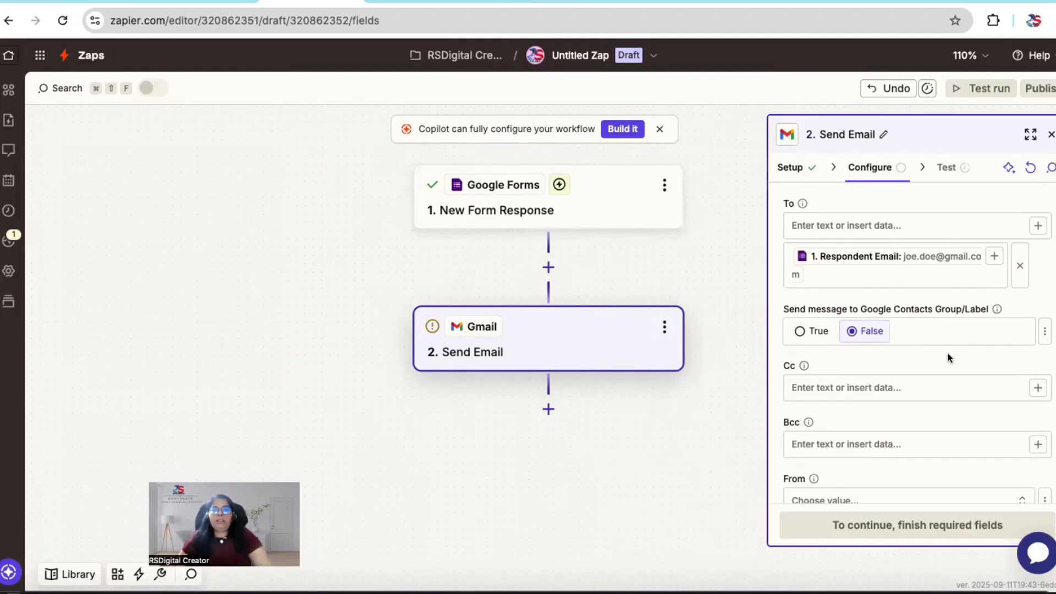
scroll(925, 347, "down", 2)
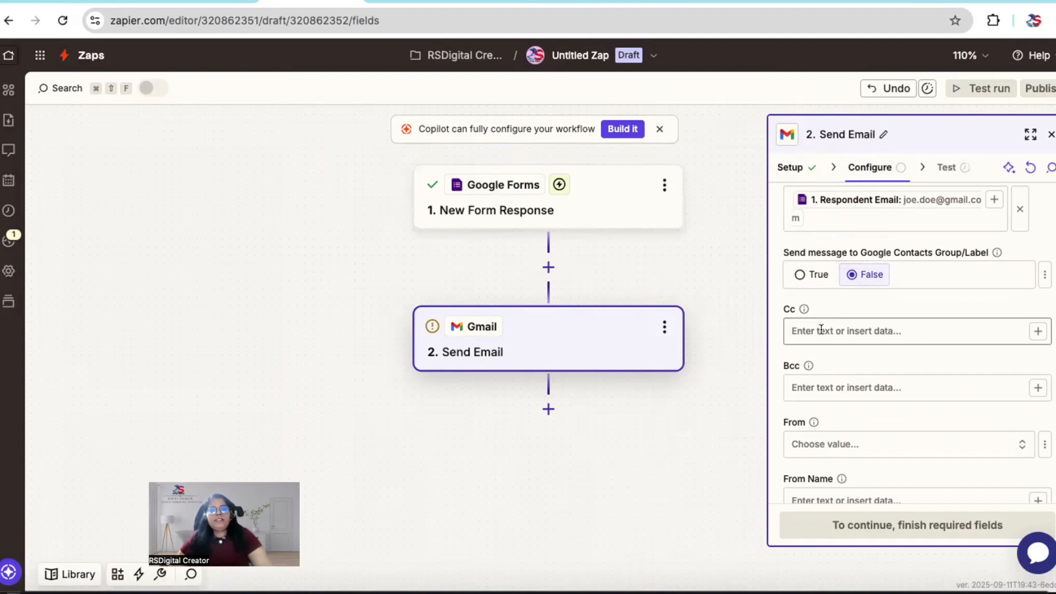
scroll(831, 361, "down", 2)
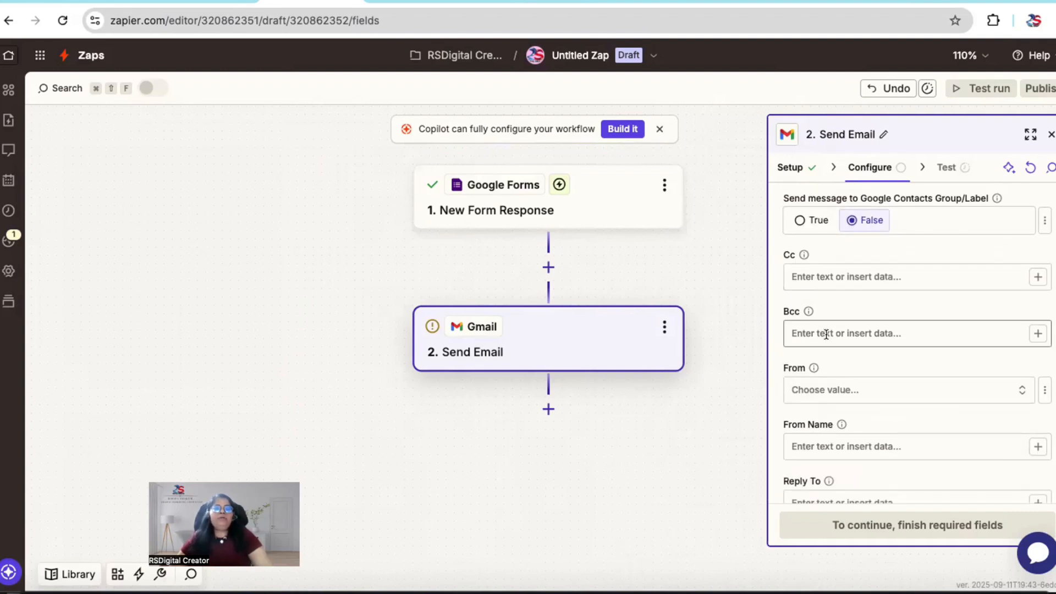
left_click(822, 276)
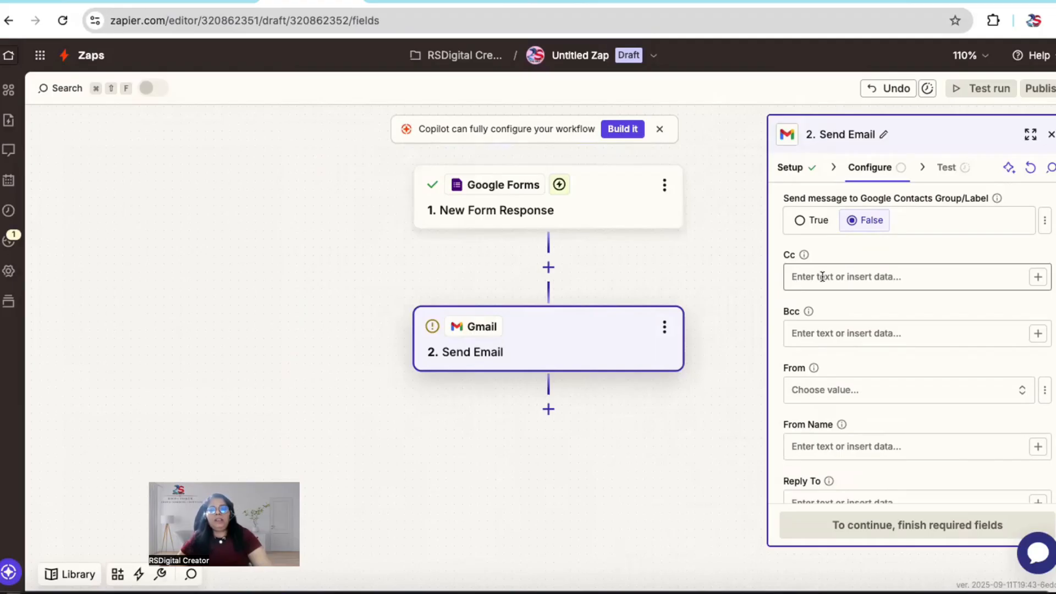
left_click(825, 329)
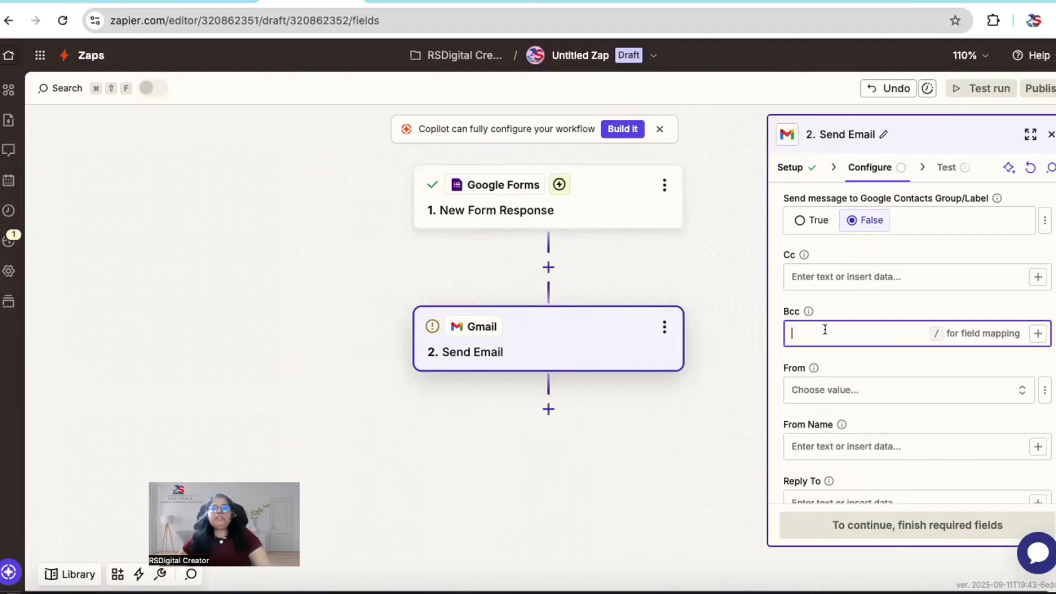
left_click(805, 276)
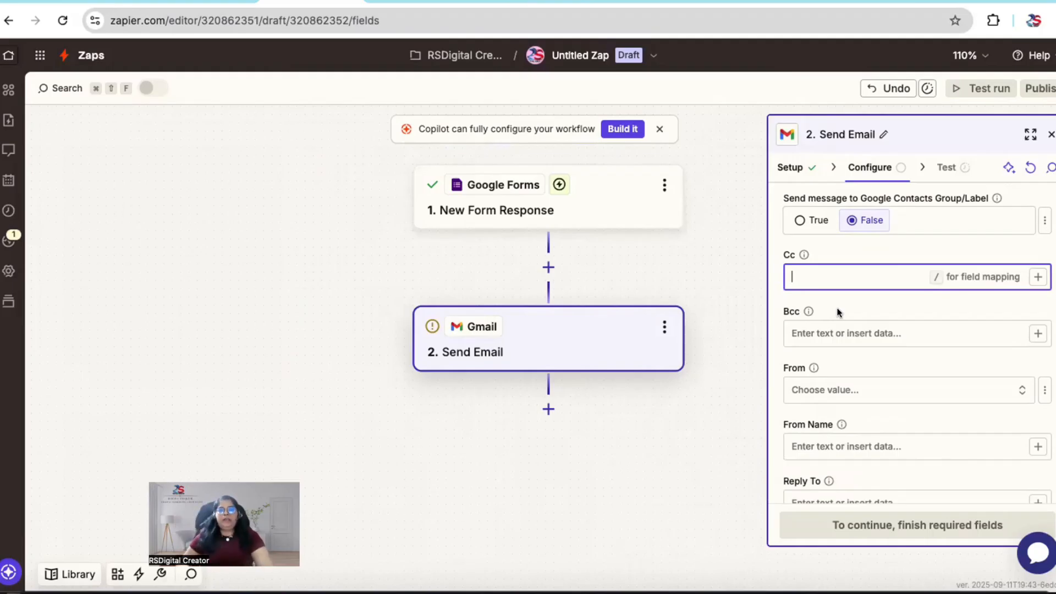
Step: Choose the connected Gmail address as the From value and set the From Name to RSDigitalCreator
scroll(836, 330, "down", 1)
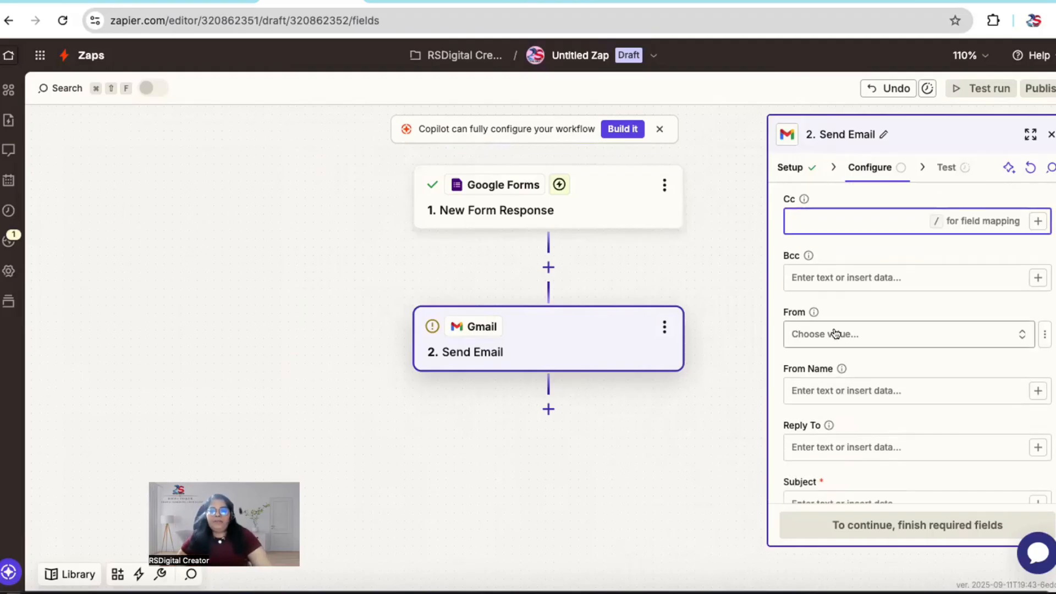
left_click(837, 333)
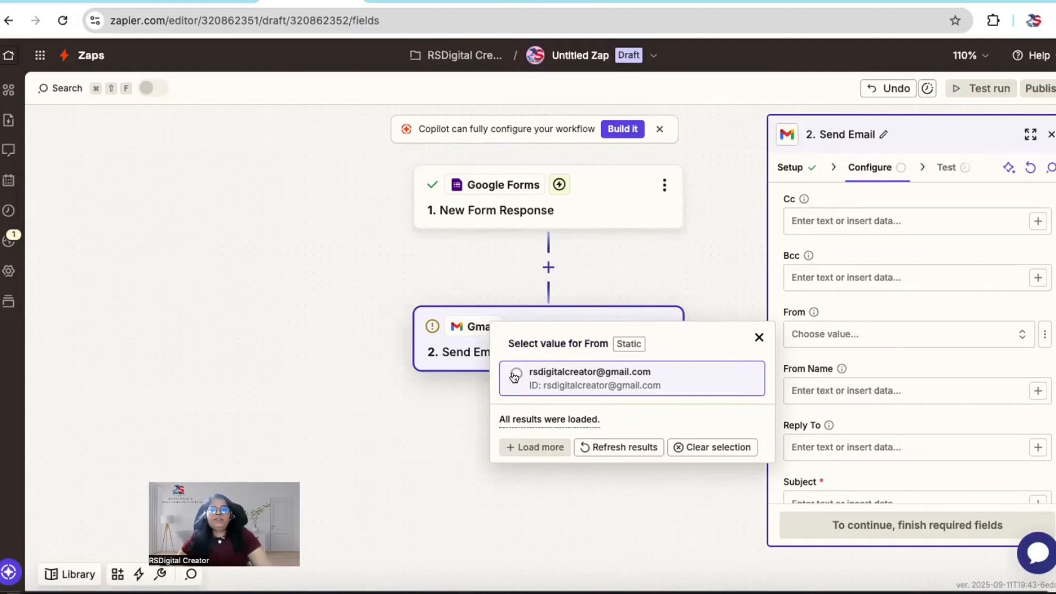
left_click(515, 377)
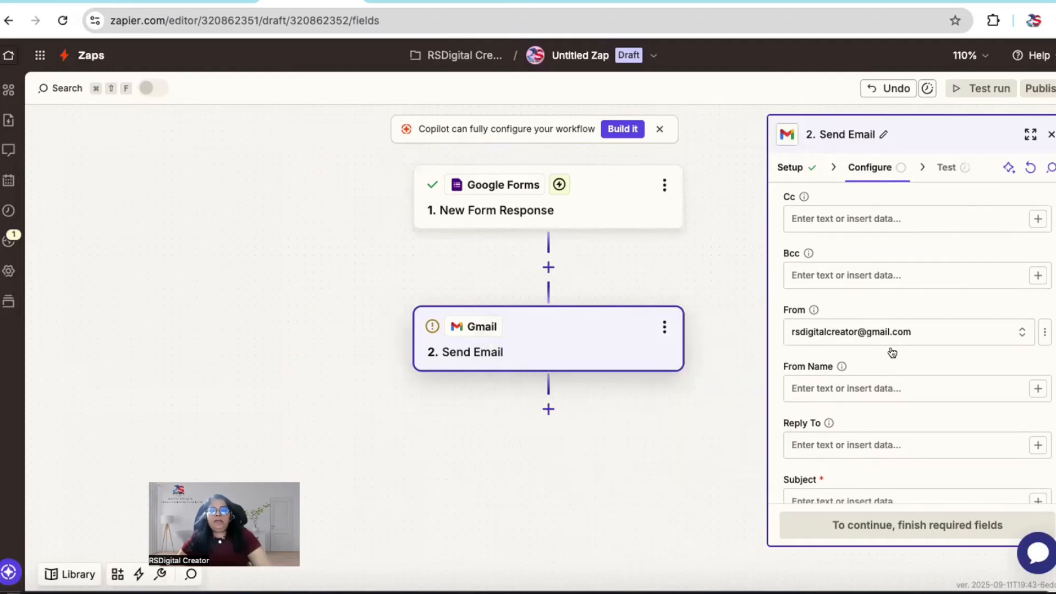
left_click(857, 387)
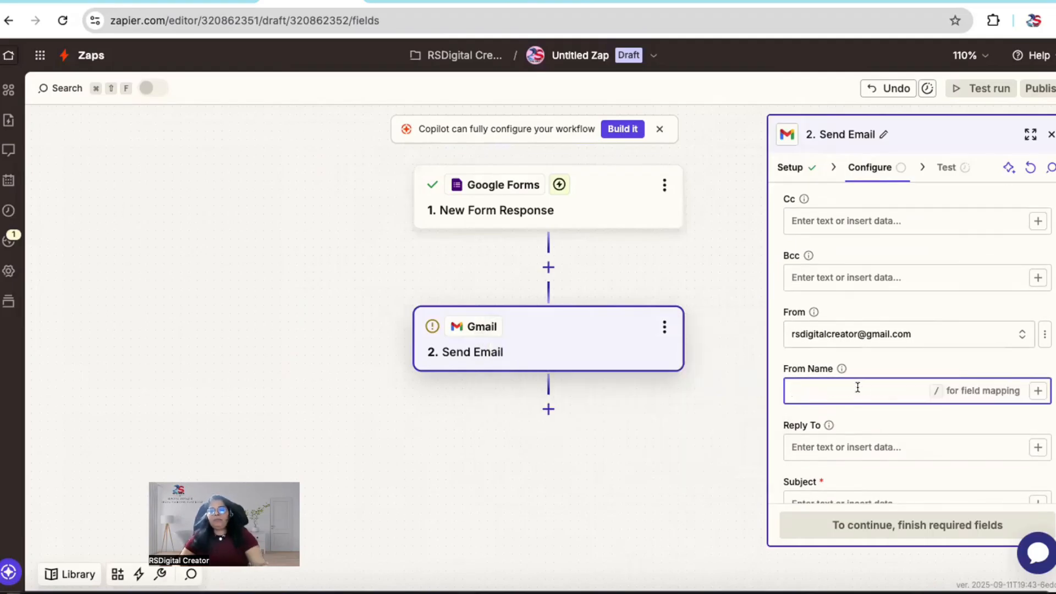
type("RSDi")
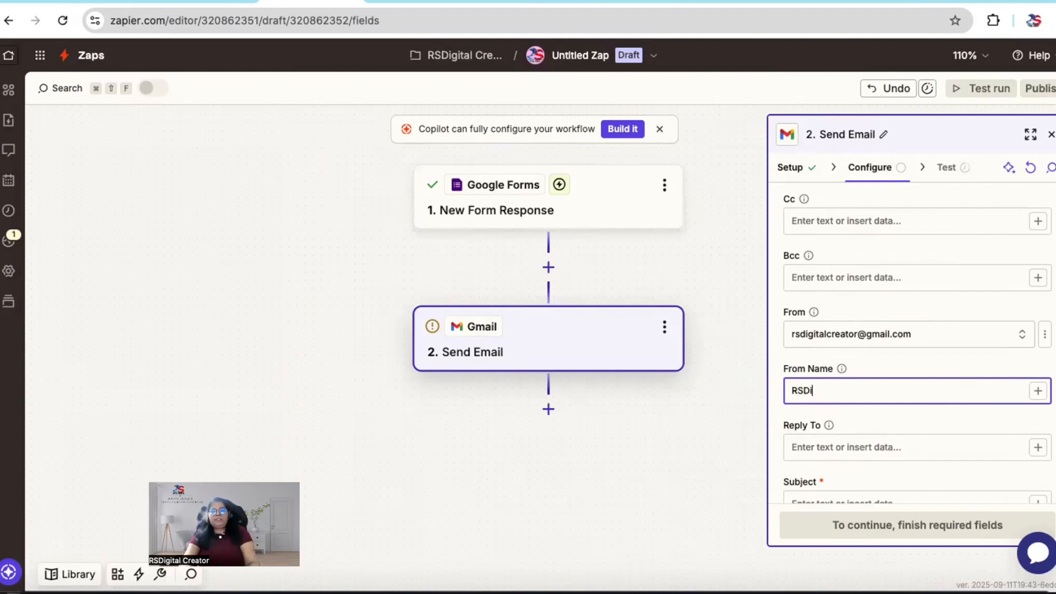
type("gitalCrea")
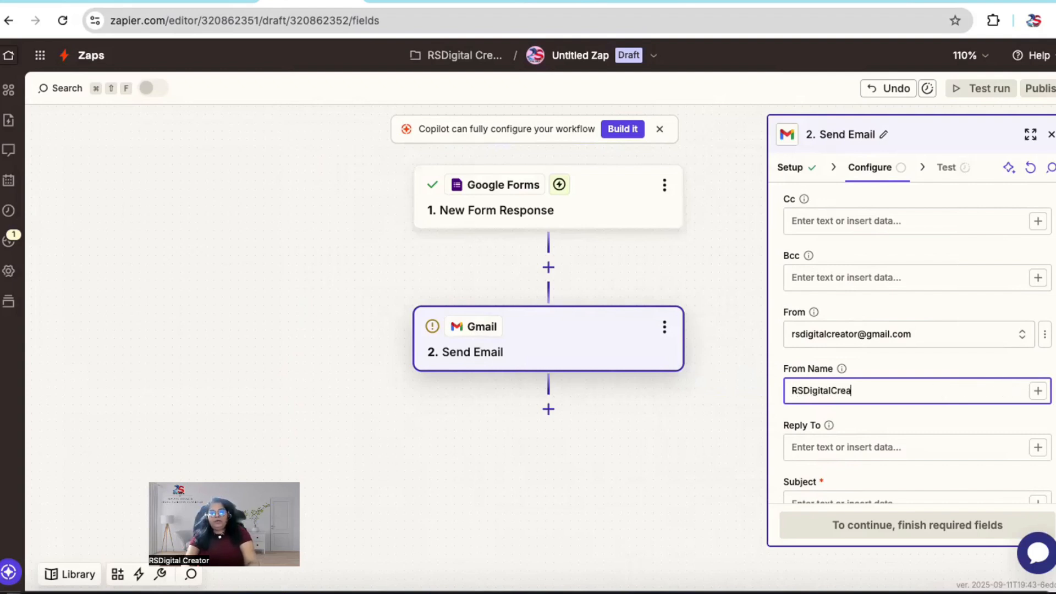
type("tor")
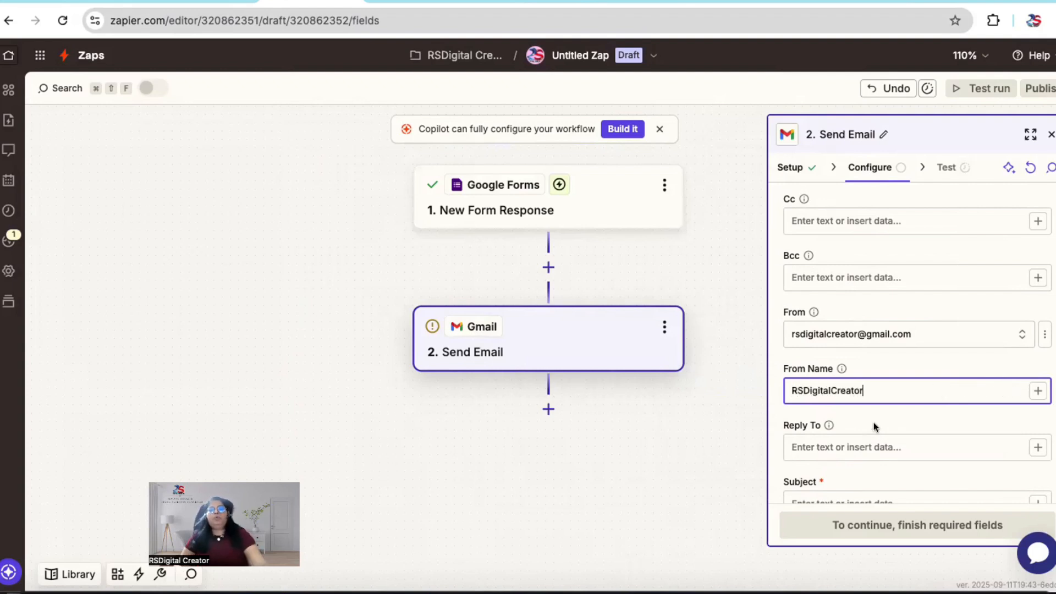
Step: Map the Reply To field to the Name answer from the Google Forms response
scroll(873, 421, "down", 5)
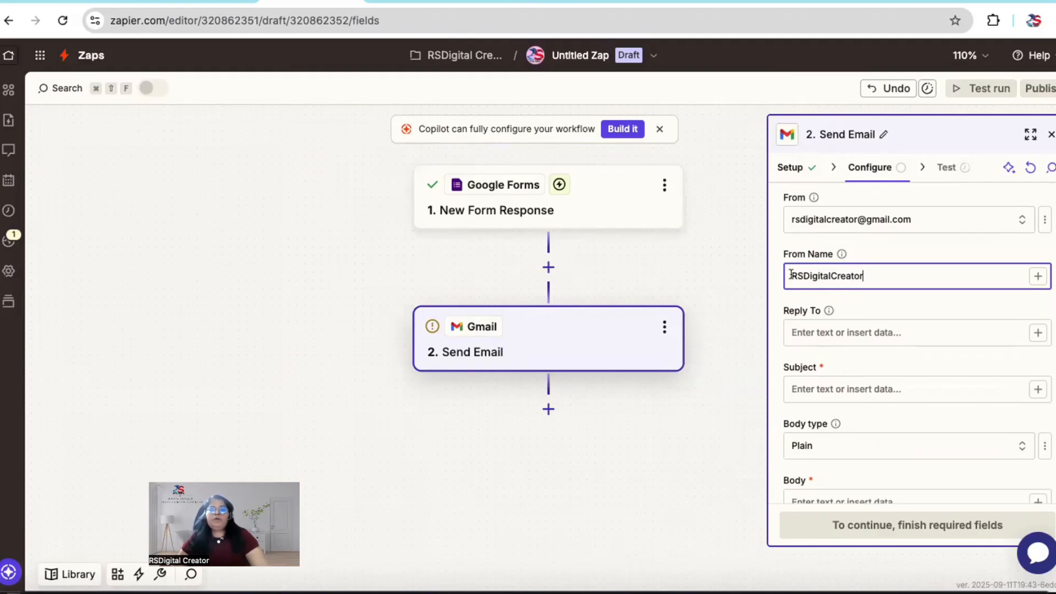
scroll(901, 361, "down", 2)
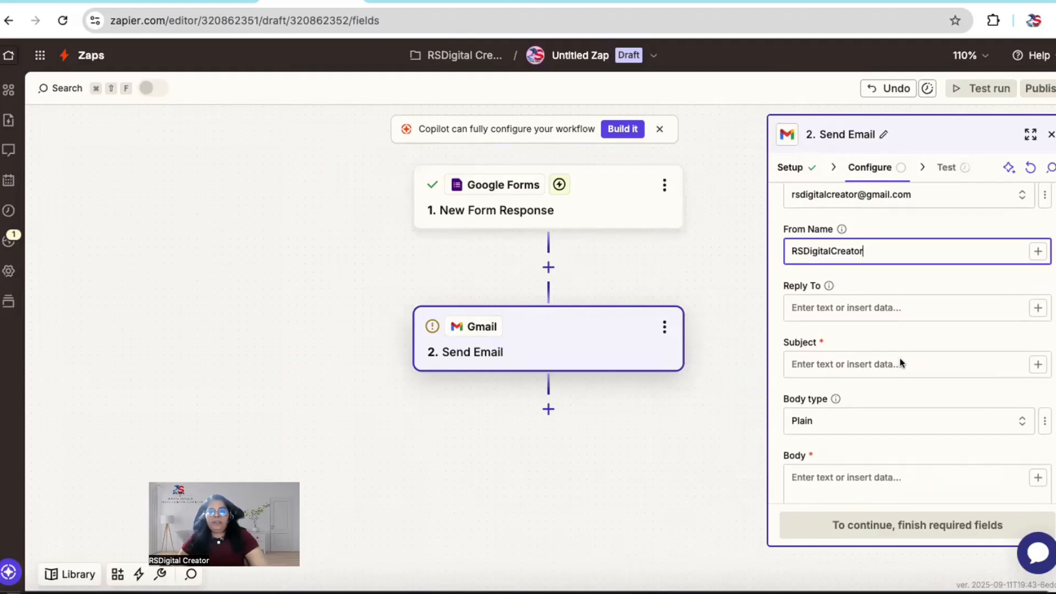
left_click(858, 292)
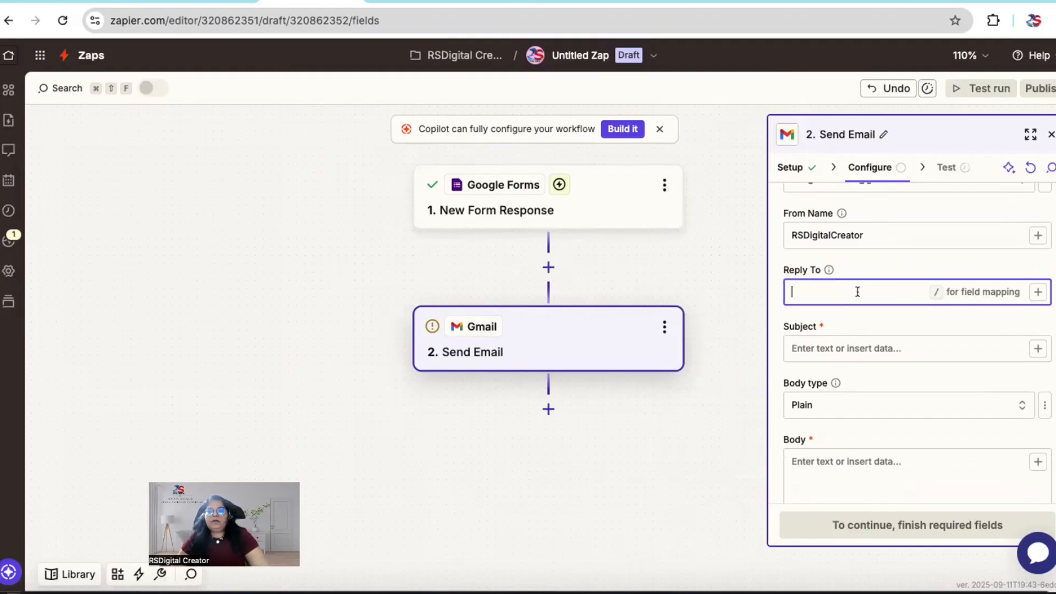
left_click(1038, 292)
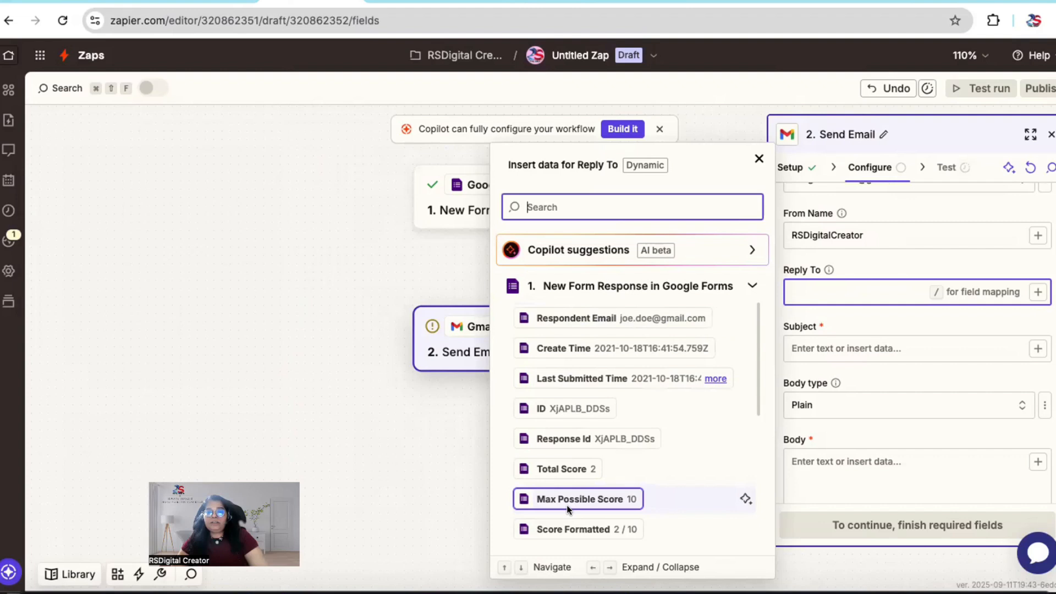
scroll(567, 505, "down", 3)
scroll(567, 505, "down", 1)
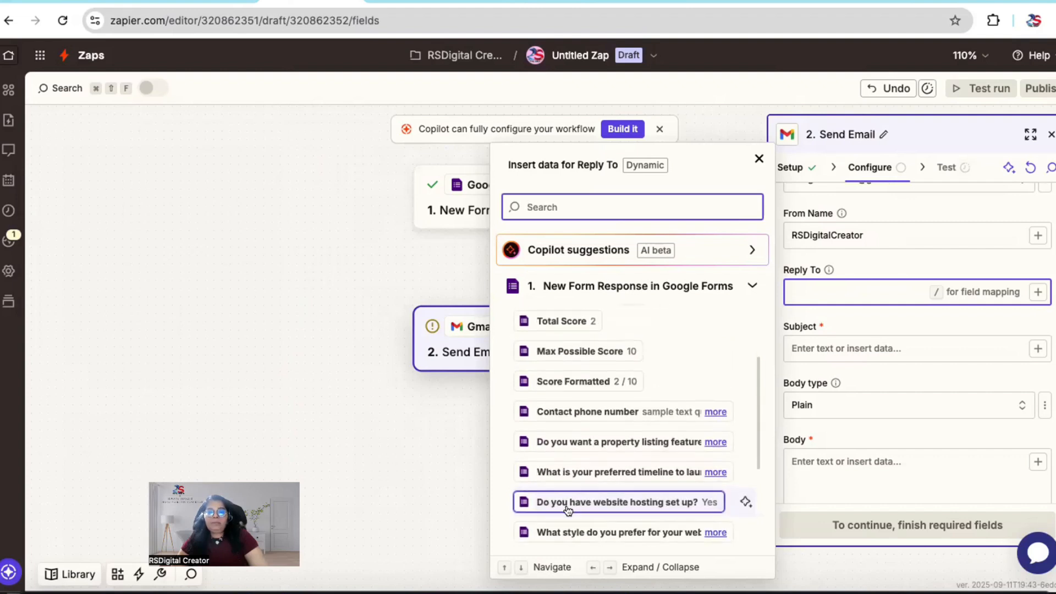
scroll(568, 509, "down", 7)
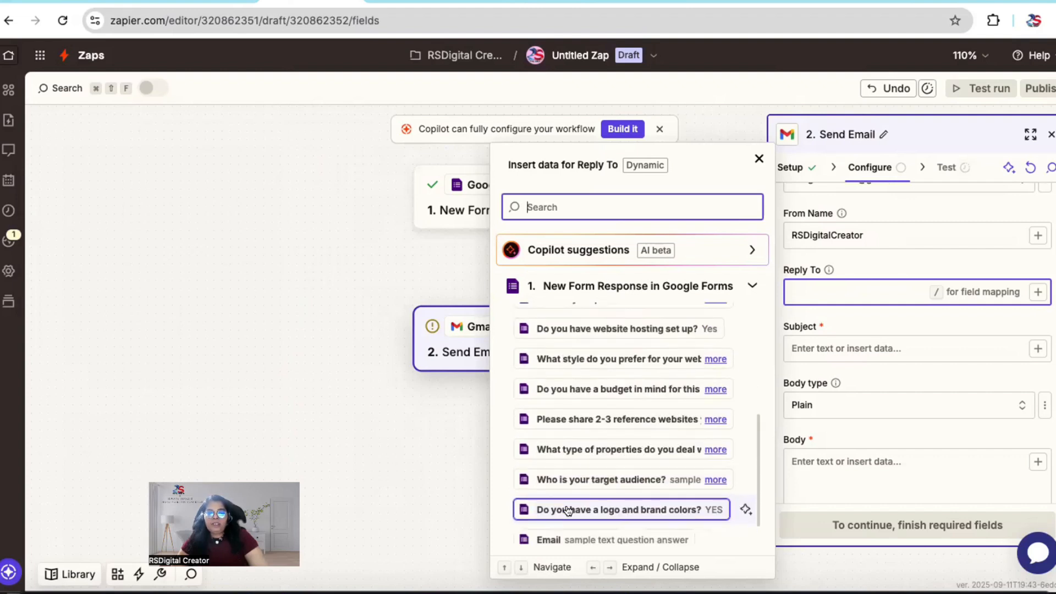
scroll(568, 511, "down", 5)
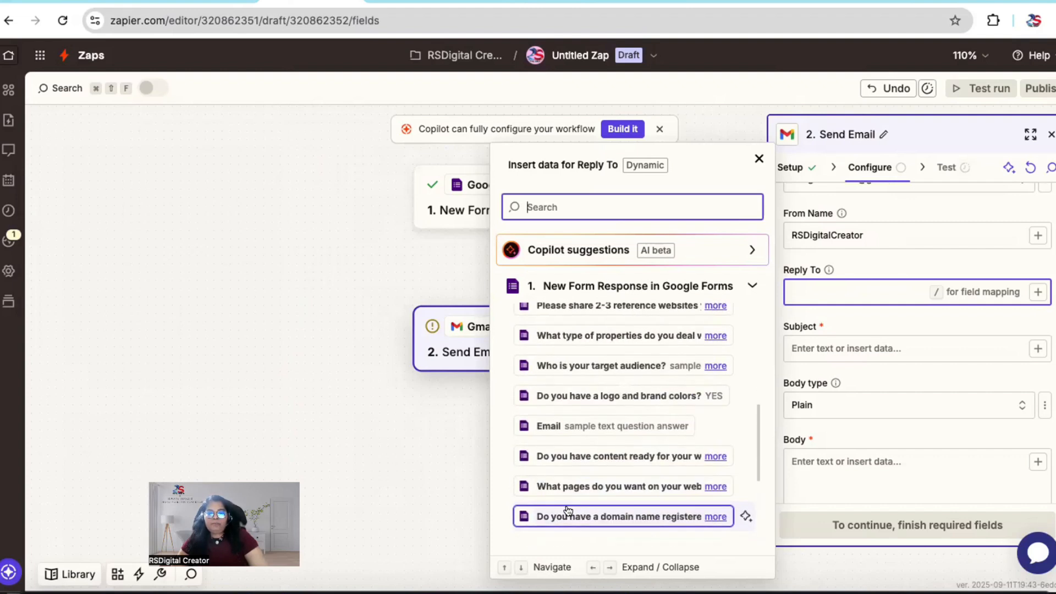
scroll(569, 511, "down", 3)
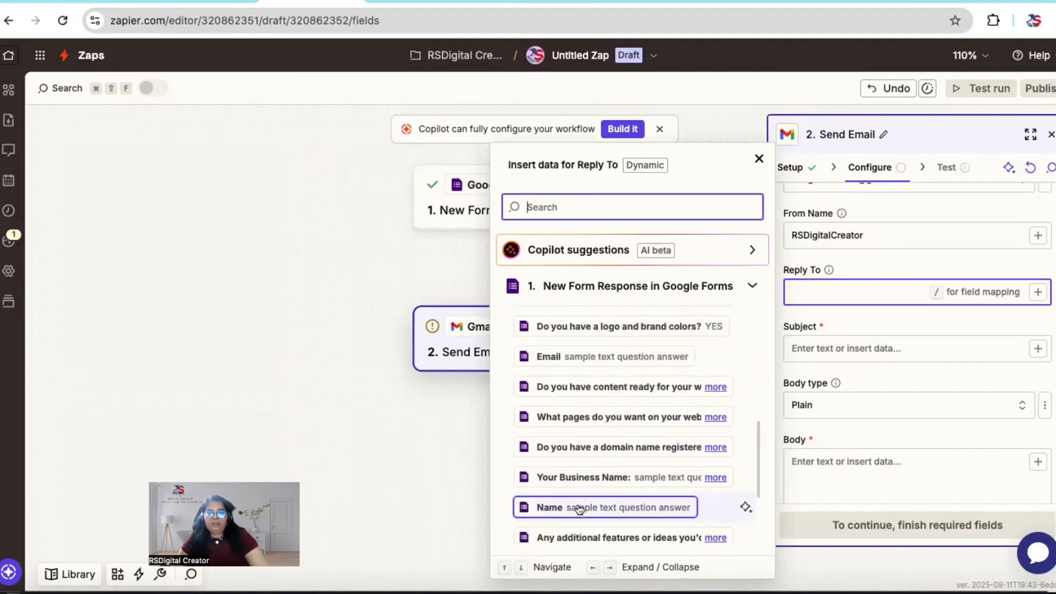
left_click(579, 509)
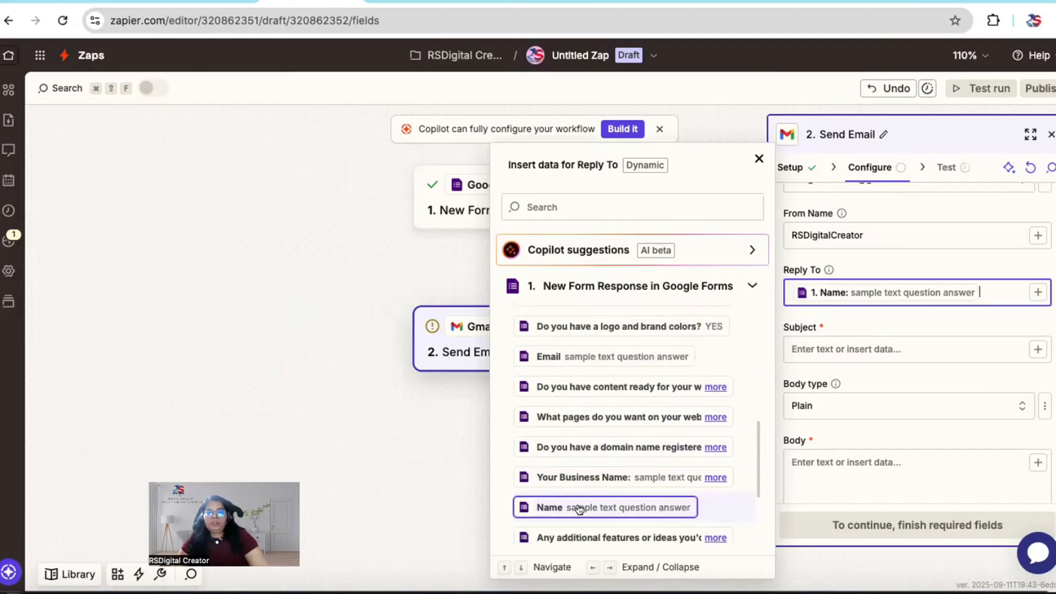
Step: Set the email subject to "Thank you for submitting your requirements for Website Design Service Request!"
left_click(834, 362)
left_click(827, 347)
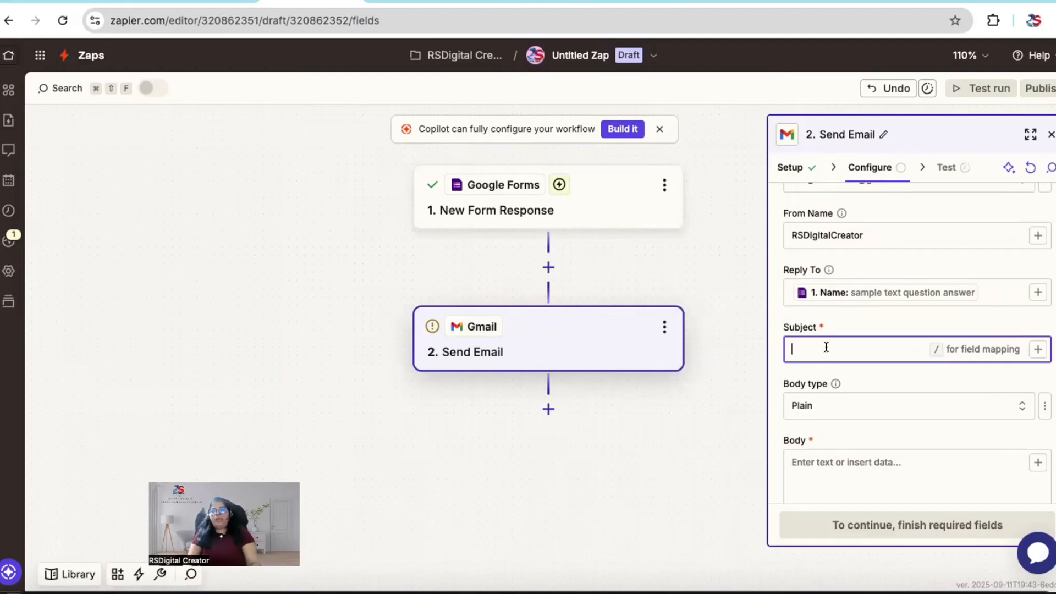
type("Thank you")
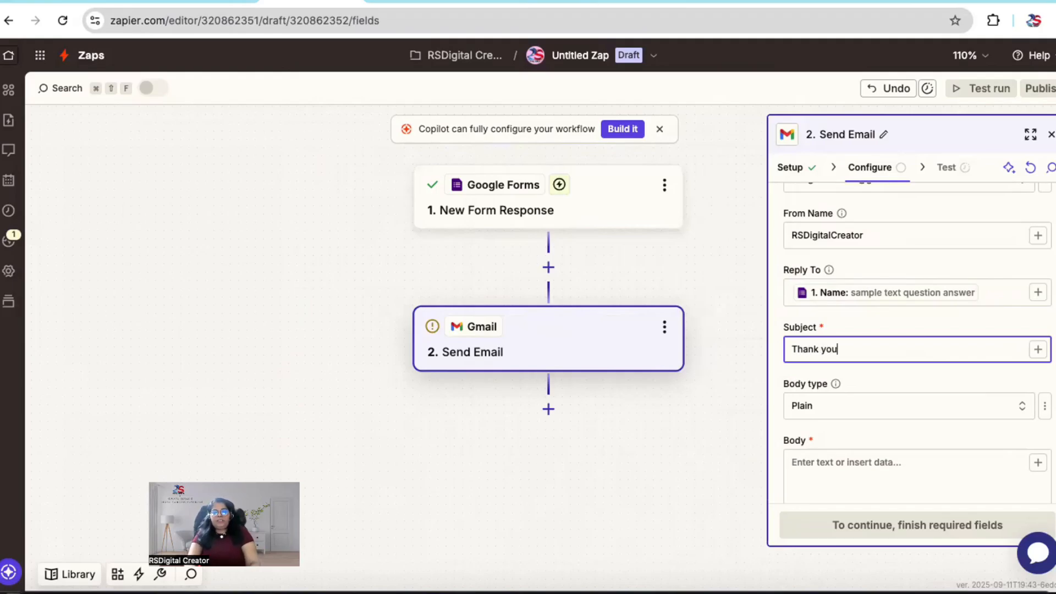
type(" for")
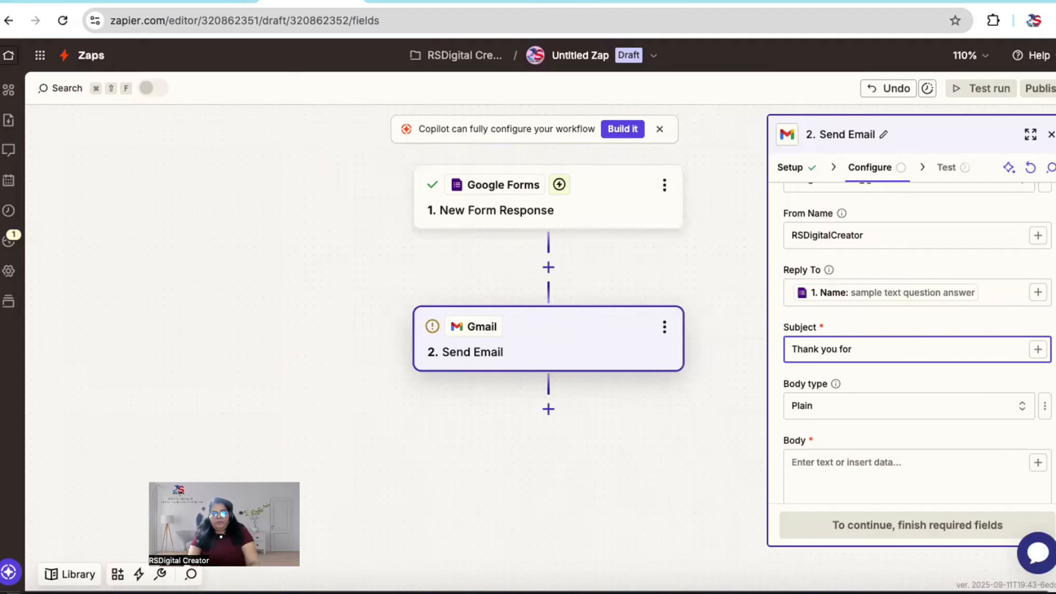
type("submitting your ")
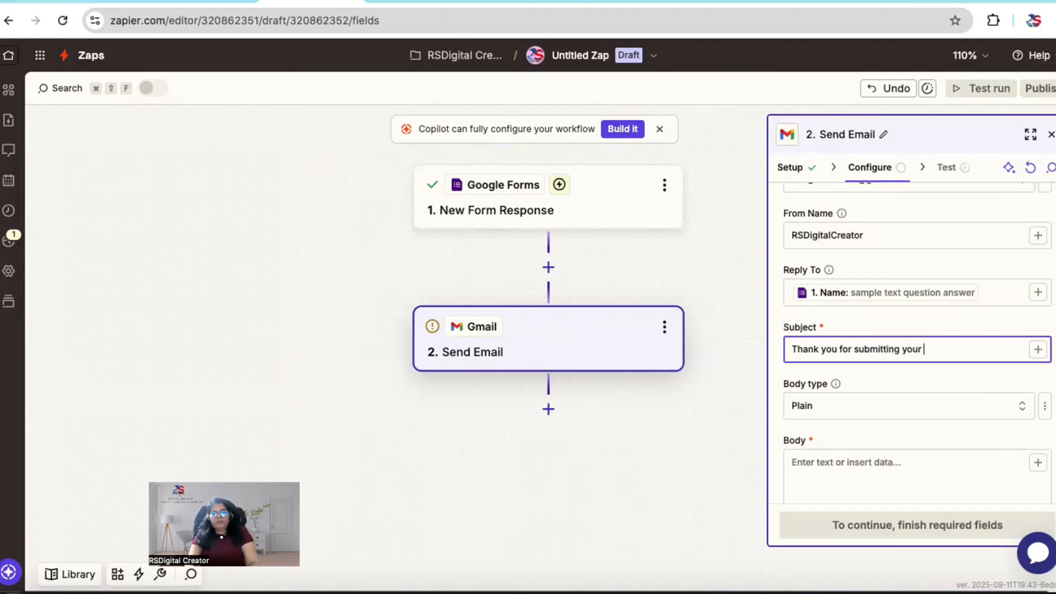
type("requir")
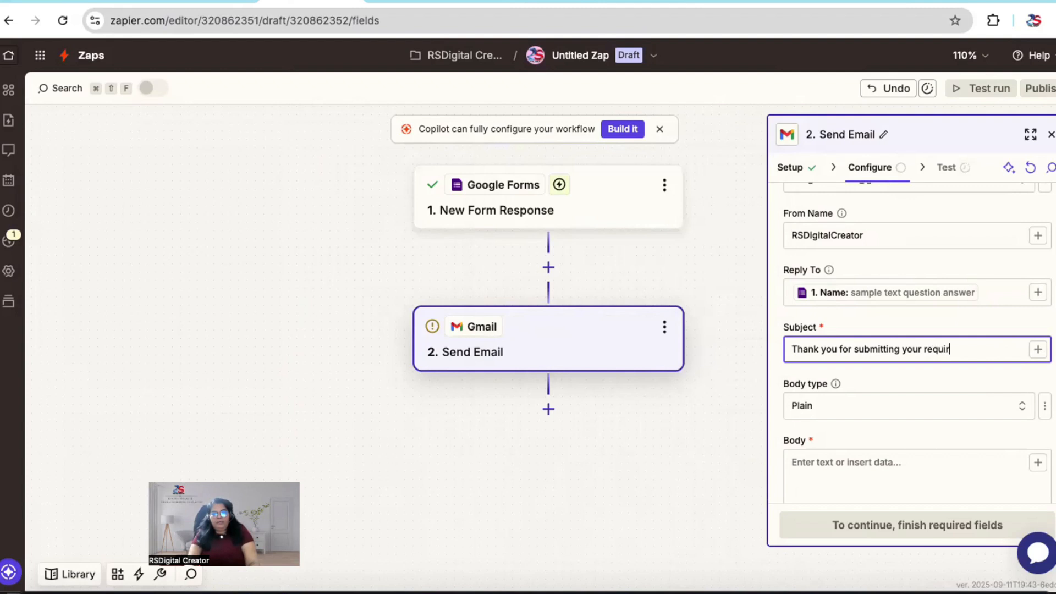
type("ements")
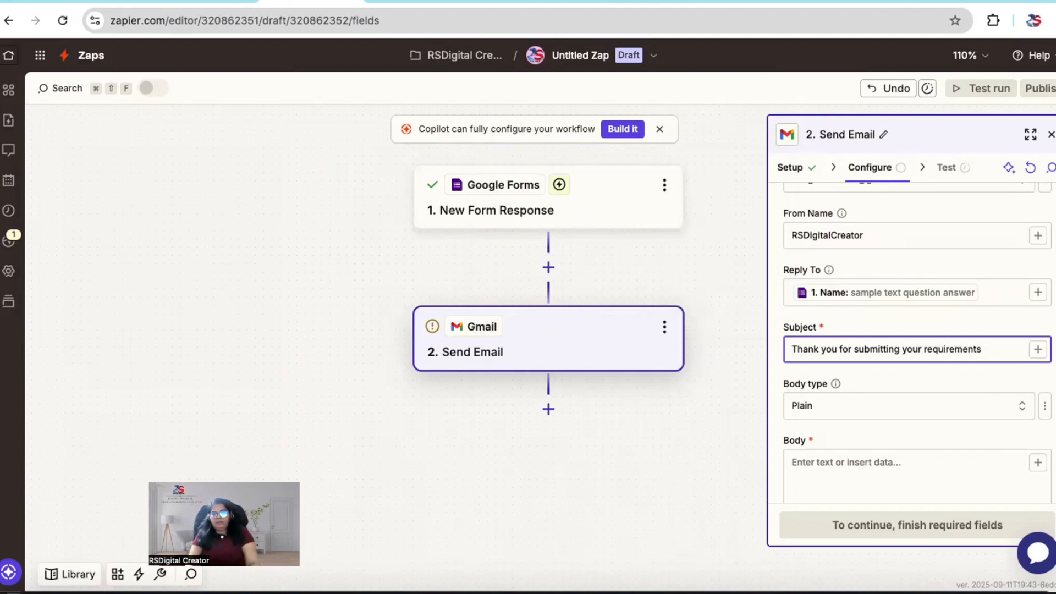
type(" for Website Desi")
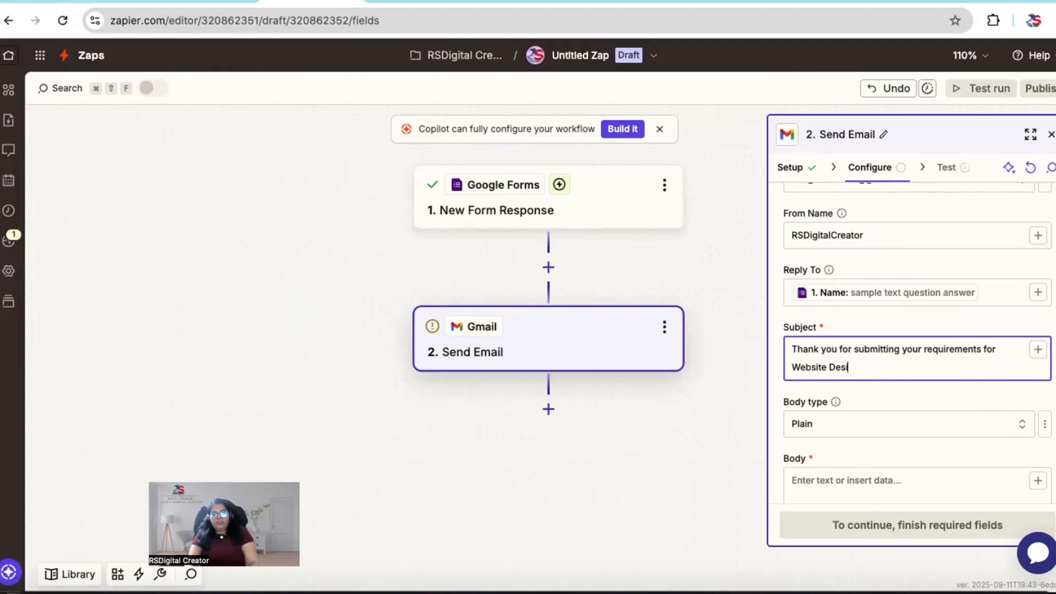
type("gn Service Request")
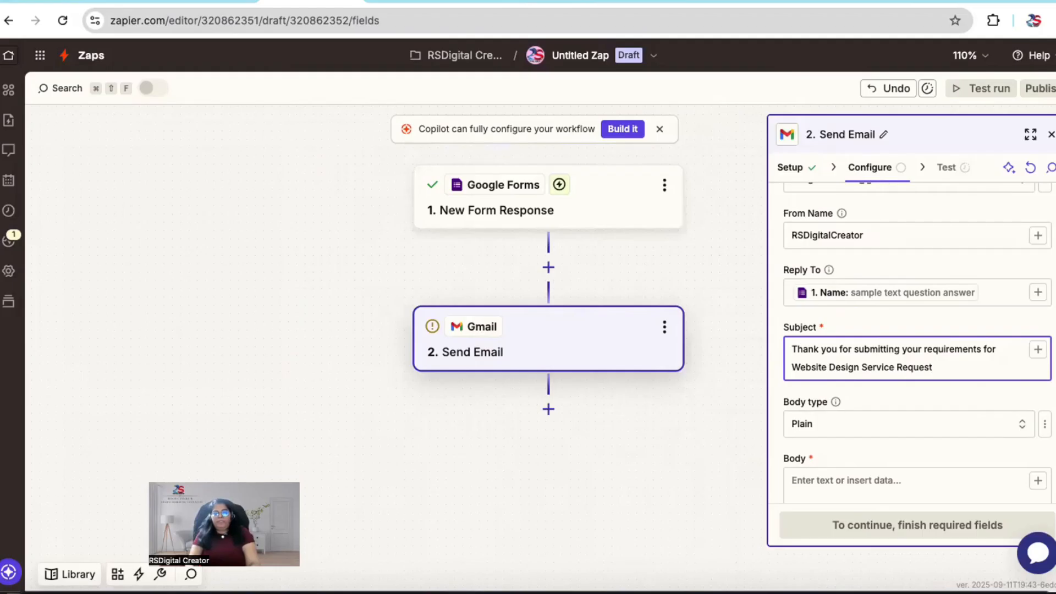
type("!")
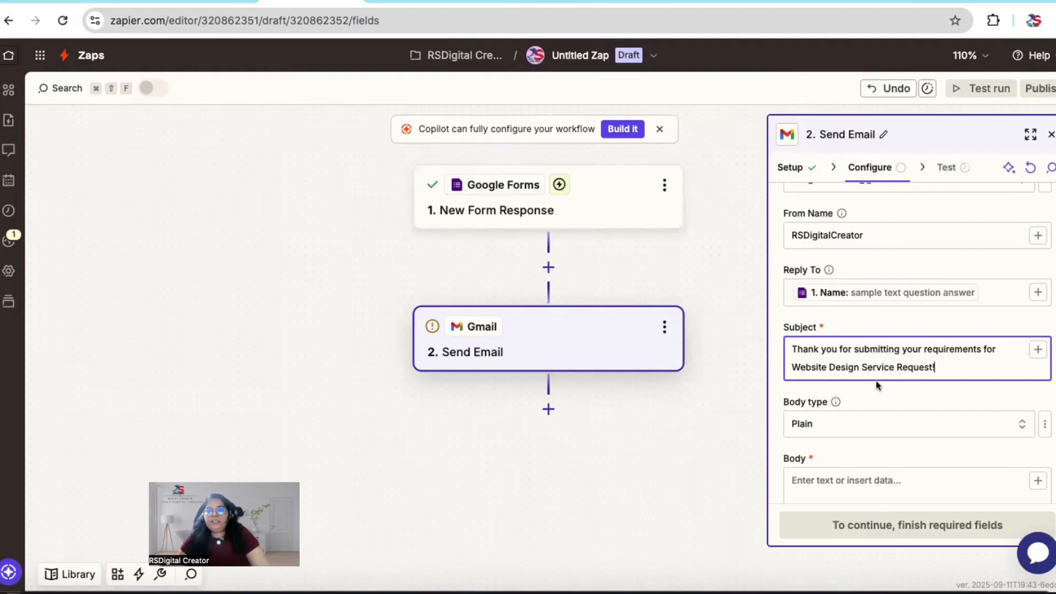
Step: Begin the plain-text email body with the greeting line "Greetings from RSDigitalcreator!"
scroll(879, 369, "down", 2)
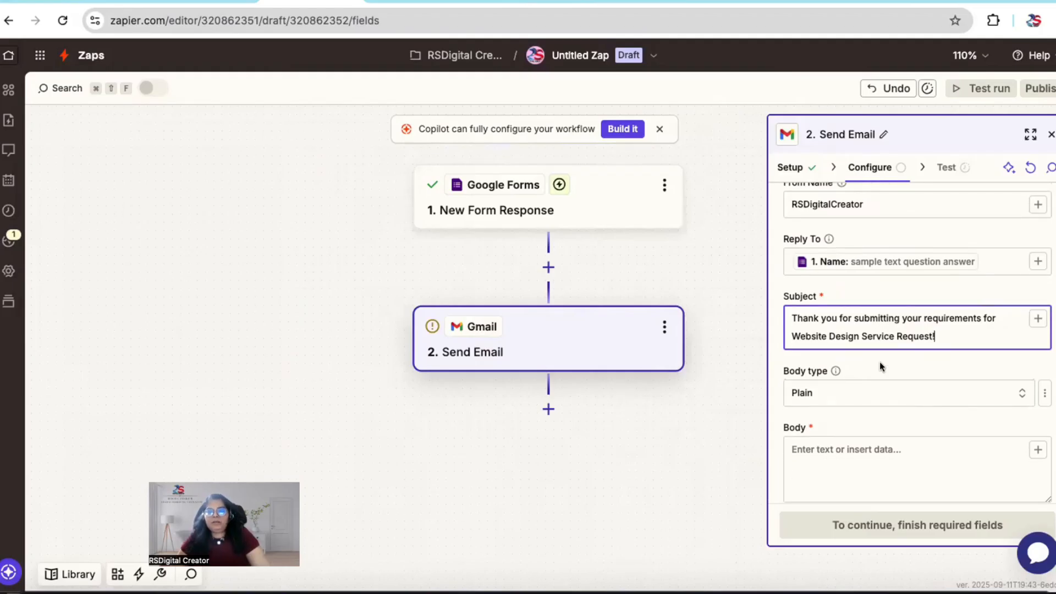
scroll(882, 368, "down", 1)
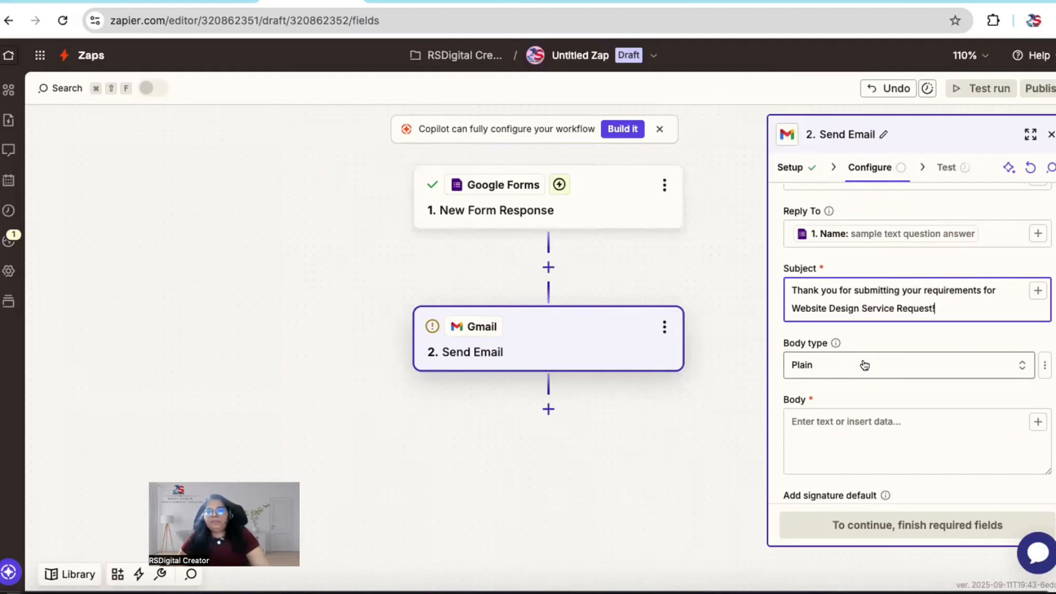
scroll(840, 374, "down", 1)
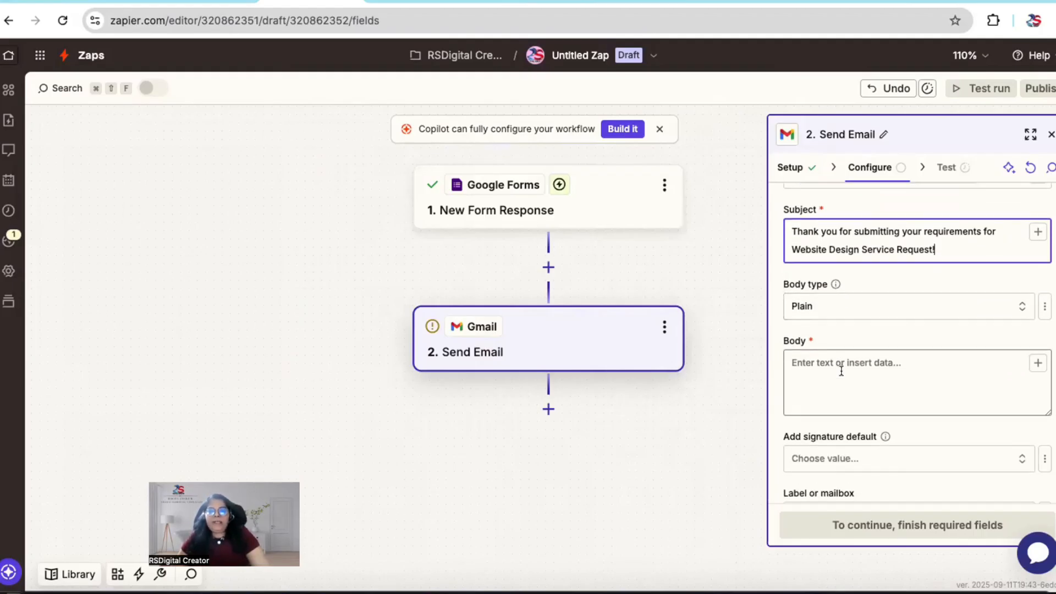
left_click(822, 369)
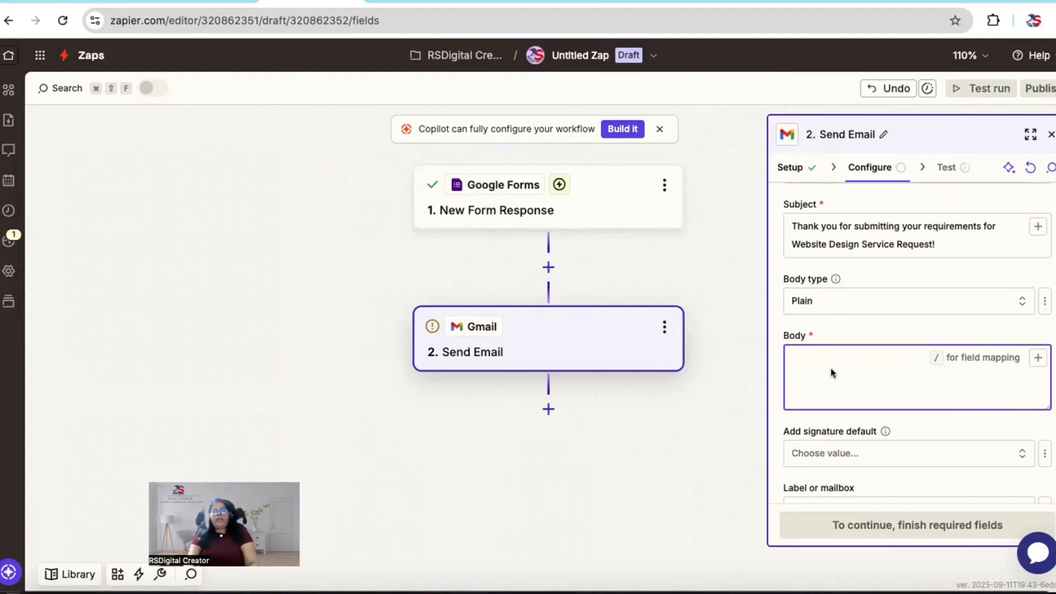
type("Greetings")
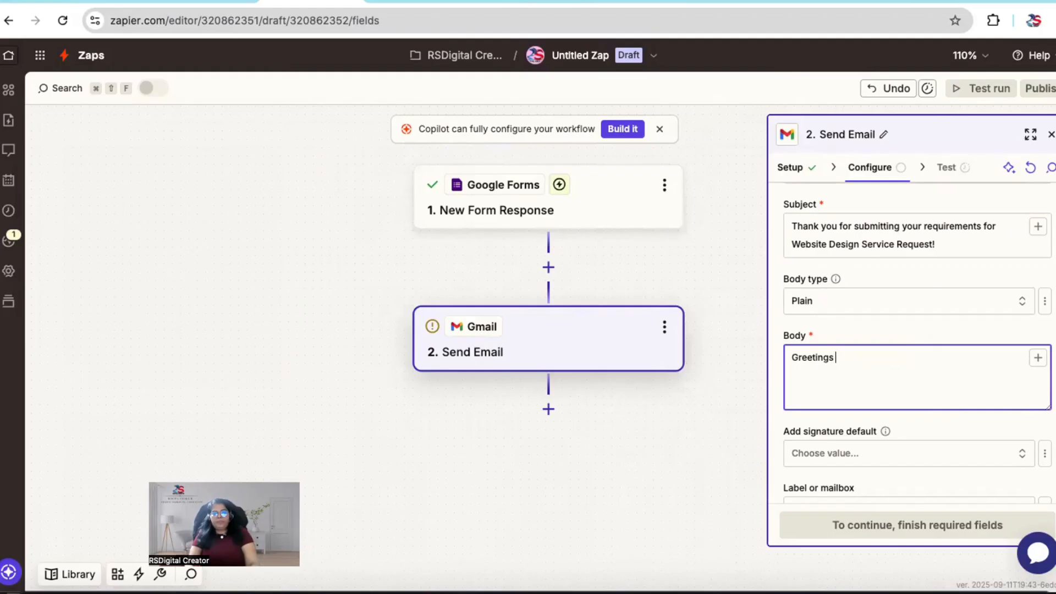
type("rom RSDigitalcreator")
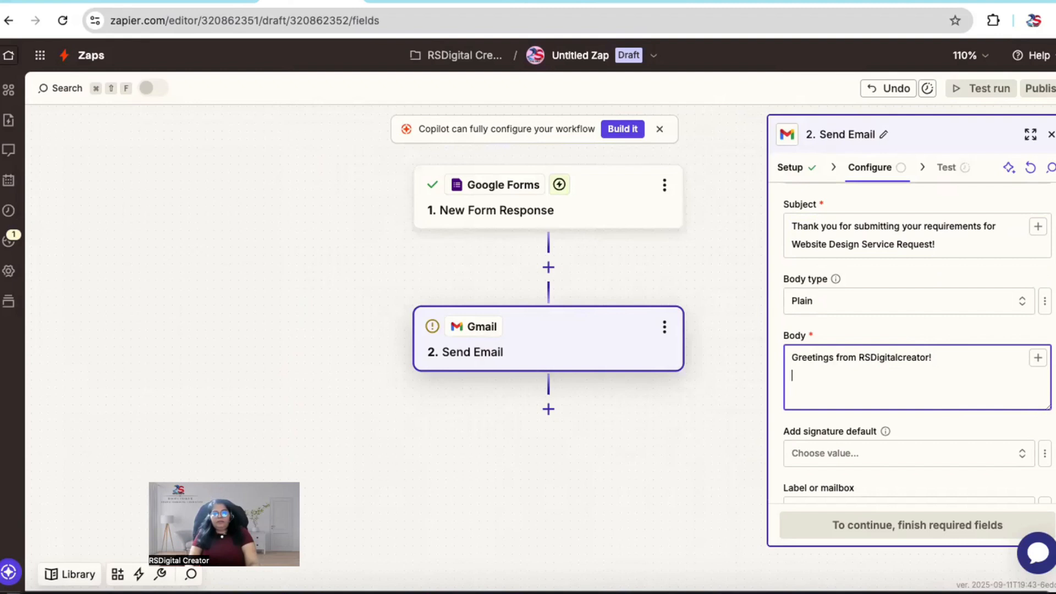
type("!")
key("Return")
Step: Add the body line "Thank you for contacting us to design your website ." below the greeting
type("Thank you ")
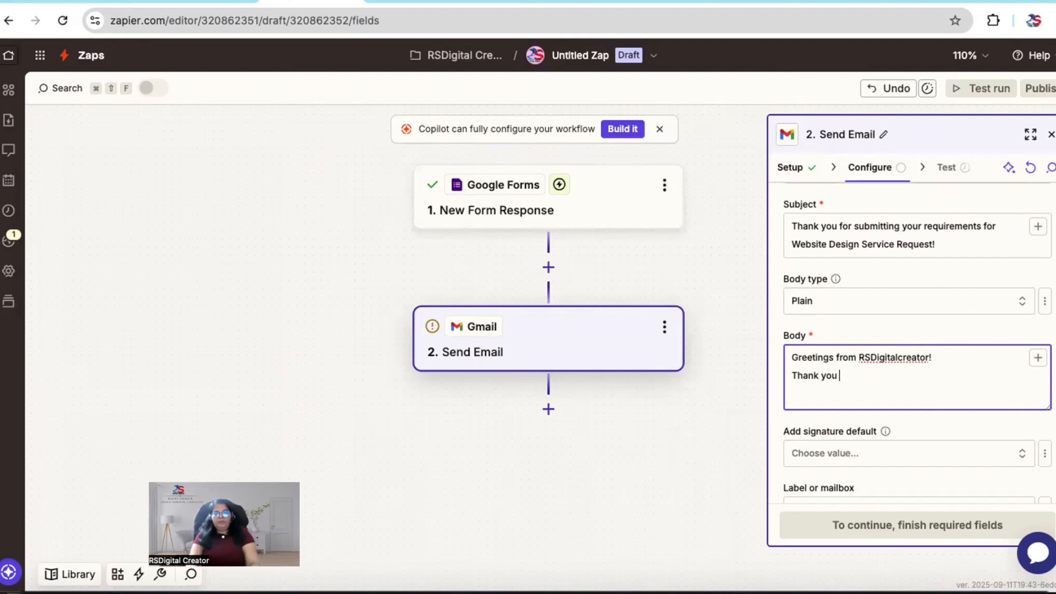
type("for conta")
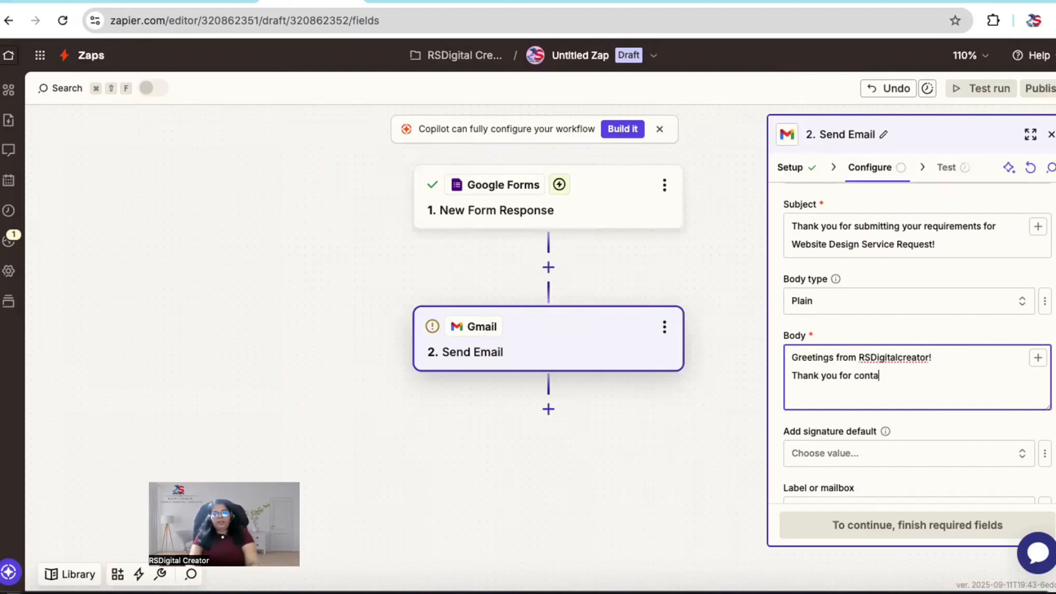
type("cting us for")
key("BackSpace")
key("BackSpace")
key("BackSpace")
type("to design")
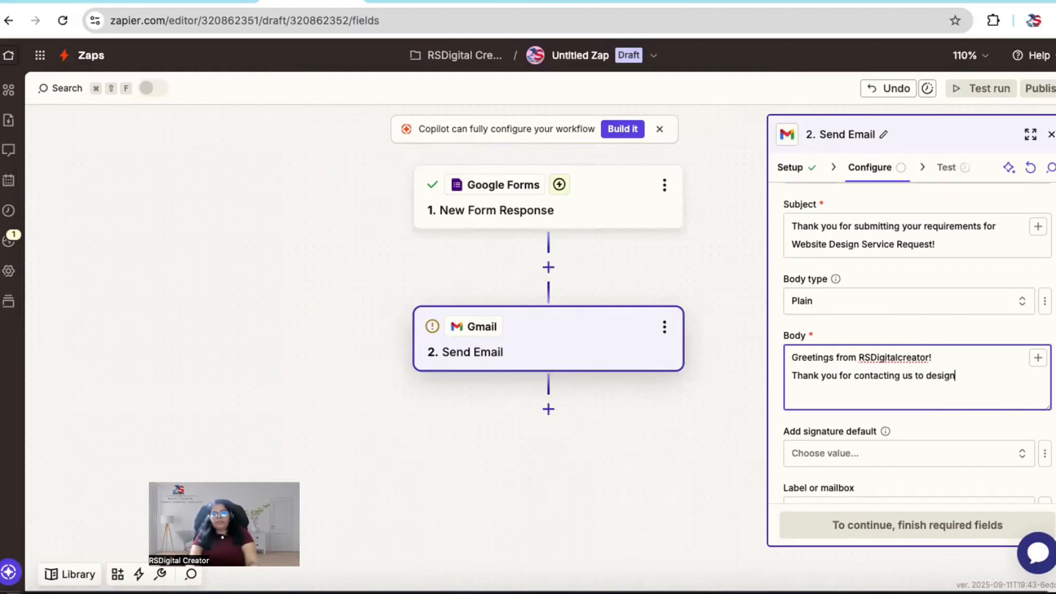
type(" your website")
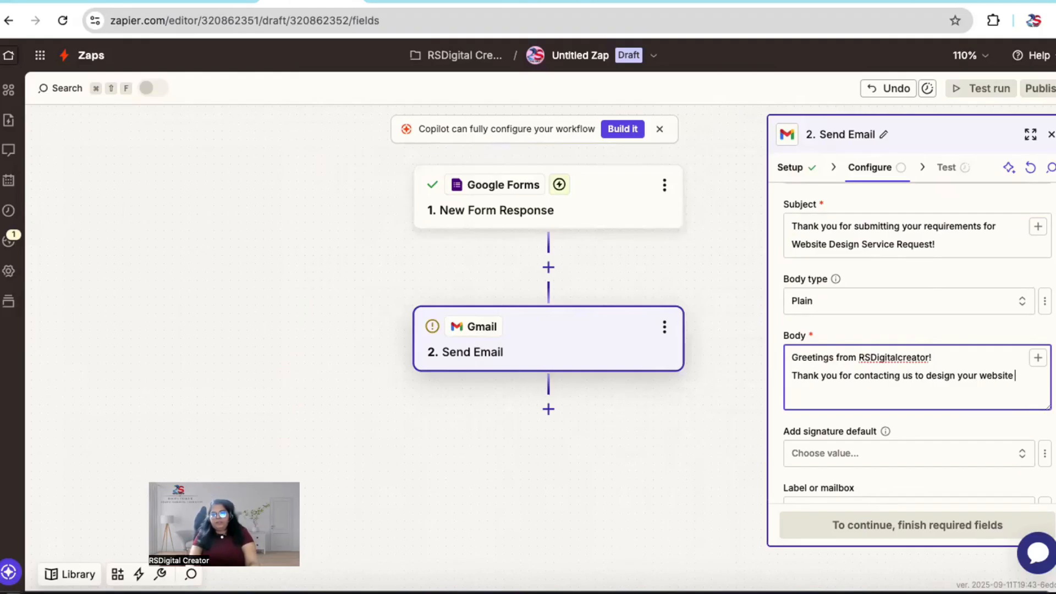
type(" .")
key("Return")
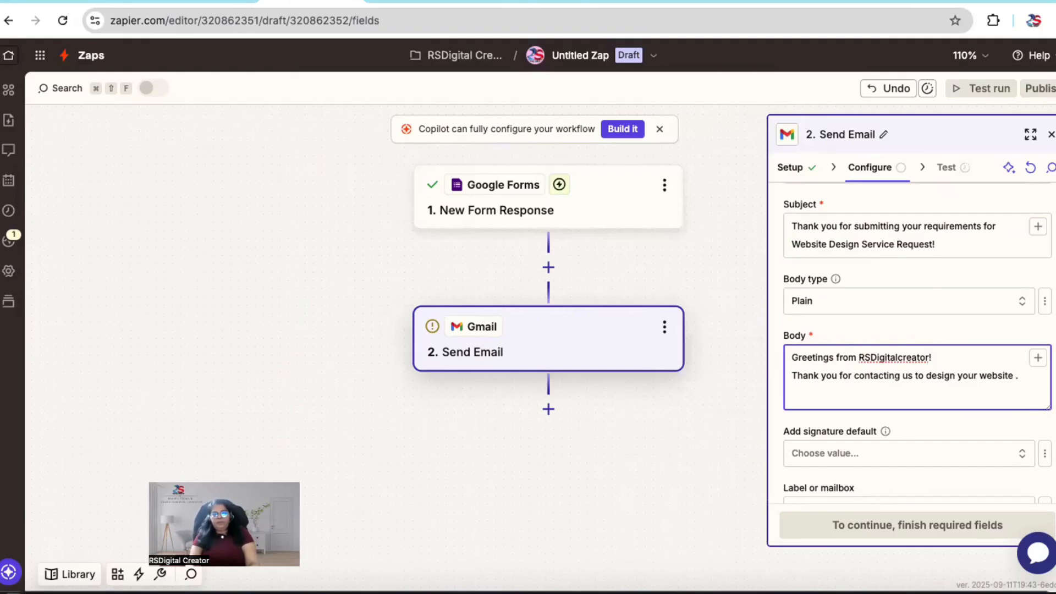
Step: Add the body line "We provide various plans of Website design service."
type("We provide various plan")
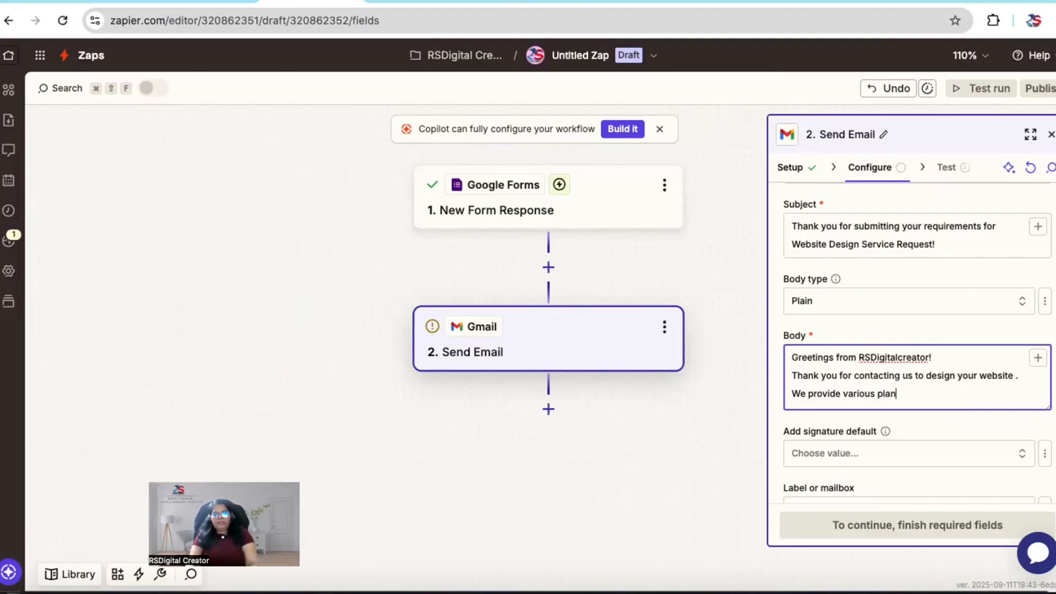
type("s of We")
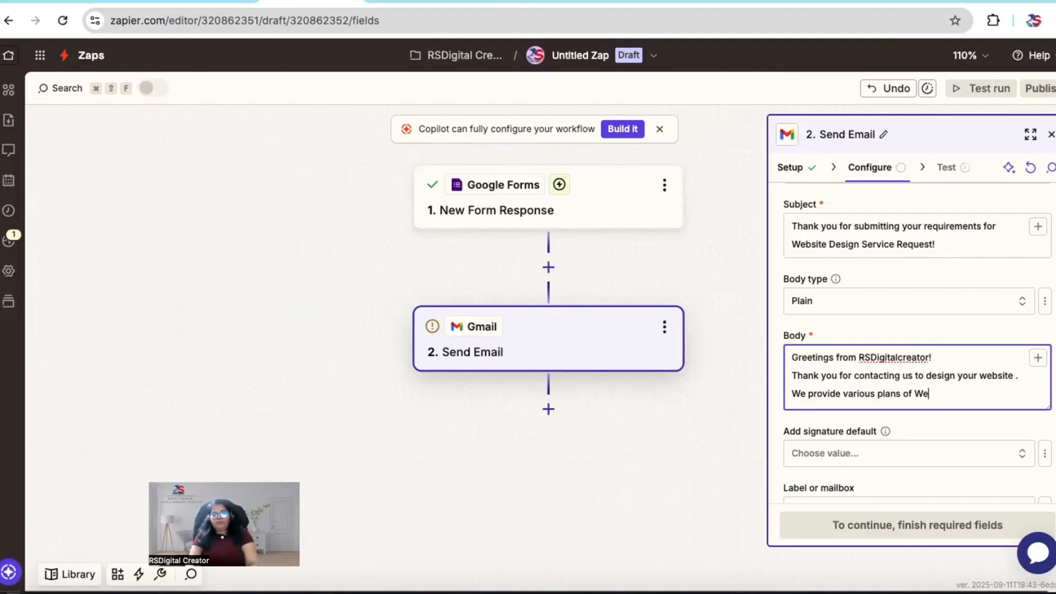
type("bsite design service.")
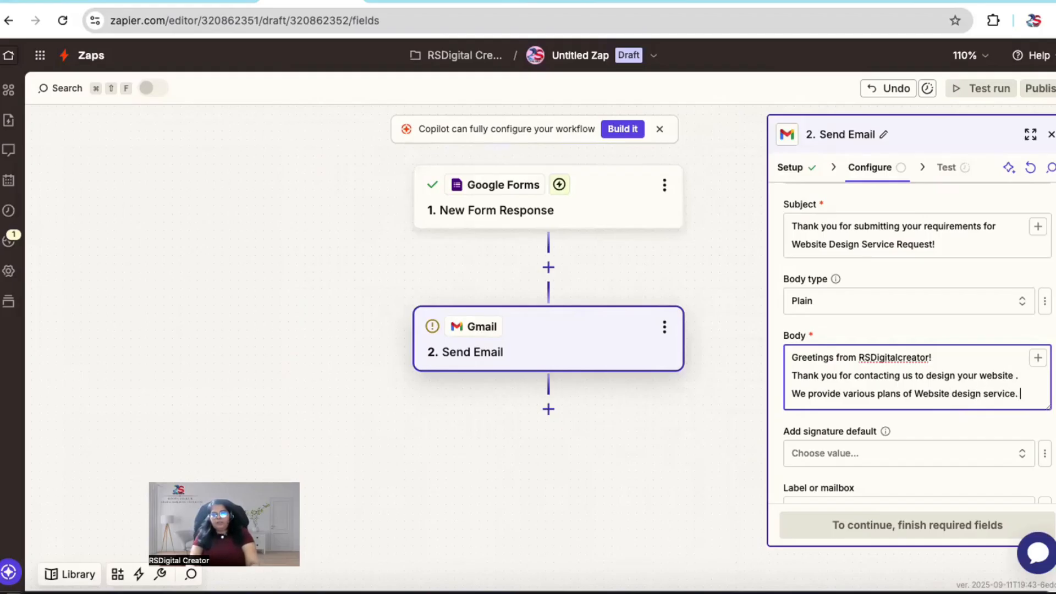
key("Return")
Step: Add the body line "To know about in details of our plans and prices , let us connect on phone call ."
type("T")
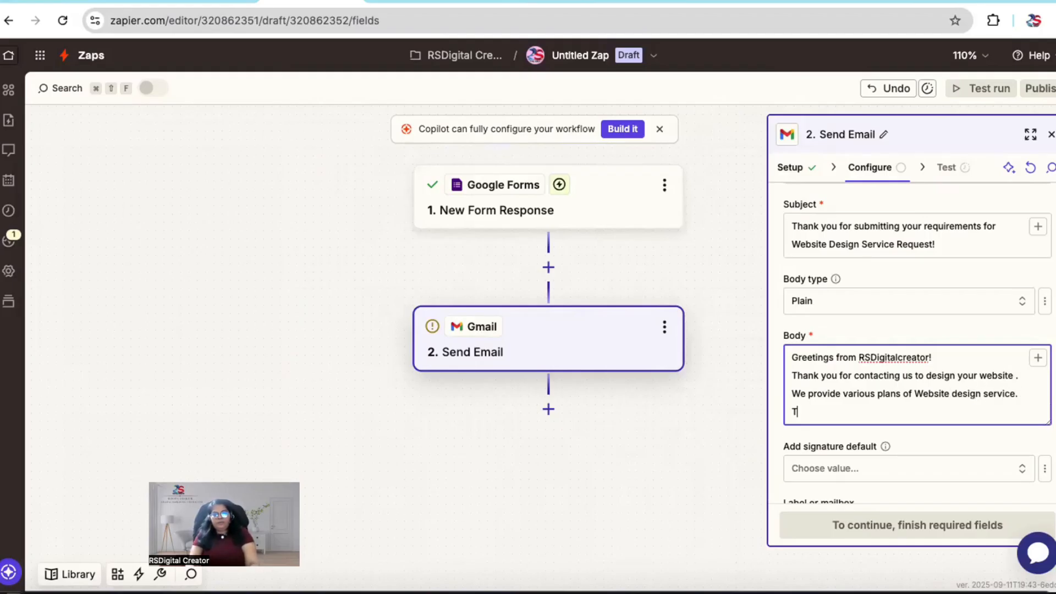
type("o know about in details ")
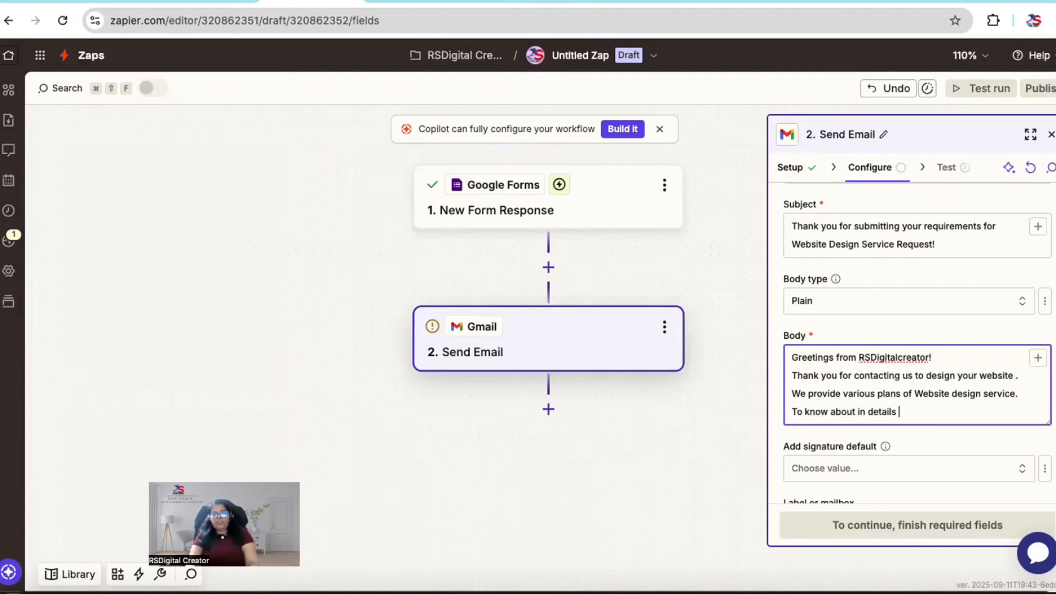
type("of ou")
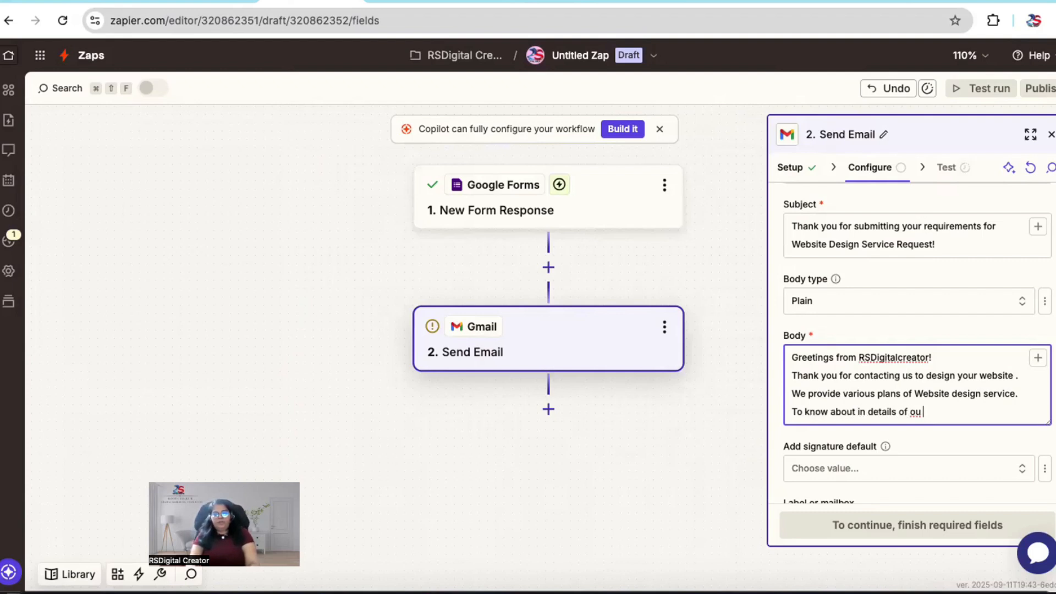
type("r p")
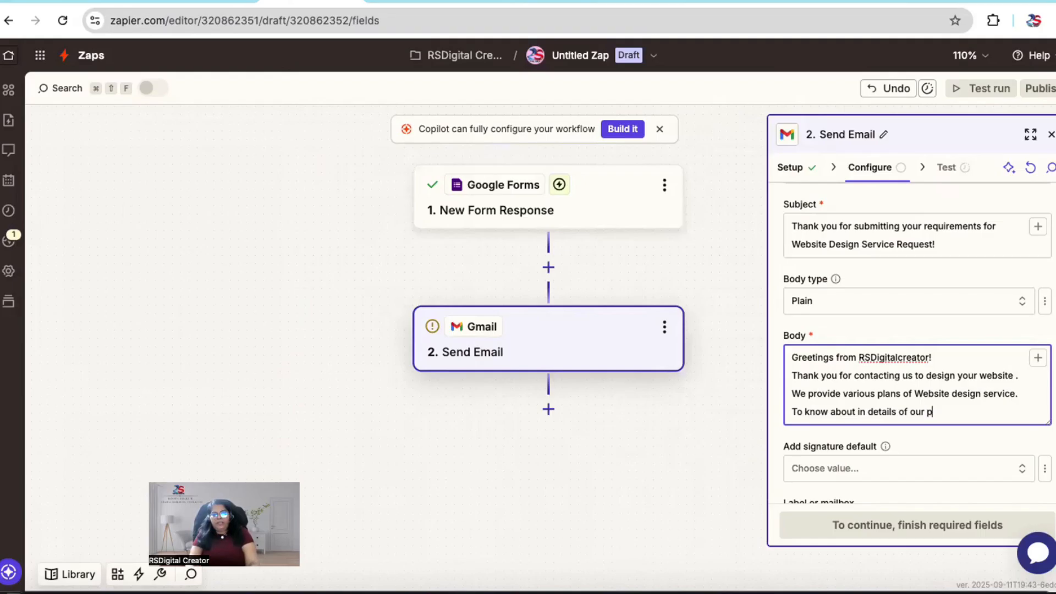
type("lans and prices")
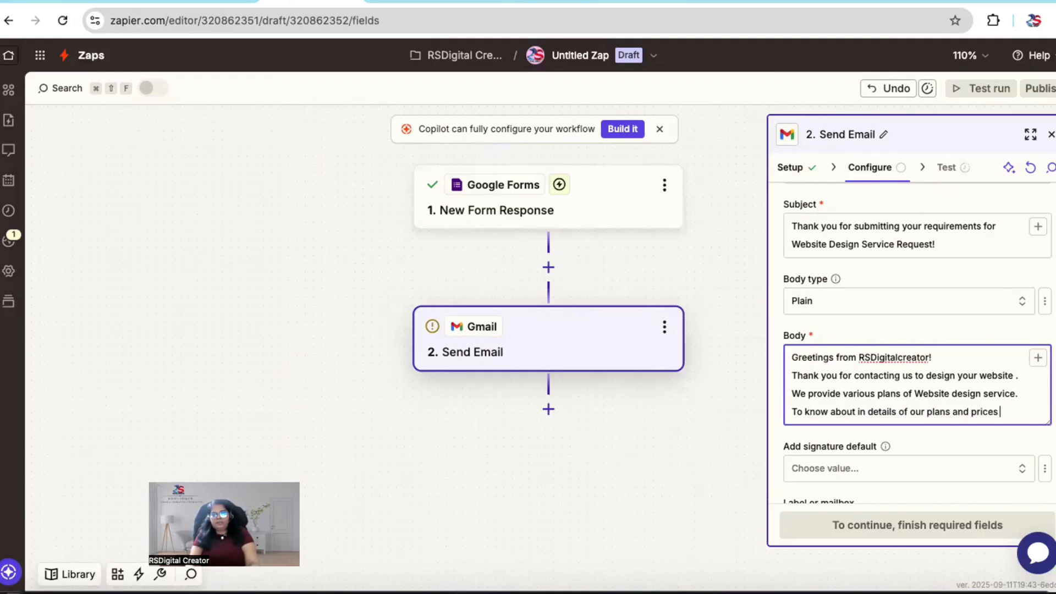
type(" , we need")
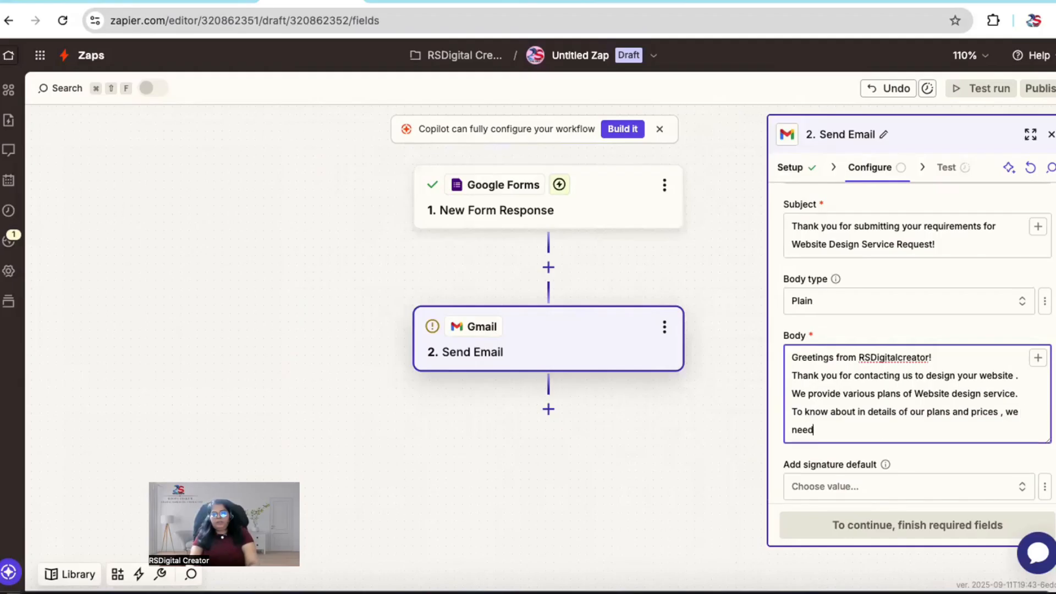
key("BackSpace")
key("BackSpace")
key("BackSpace")
key("BackSpace")
key("BackSpace")
key("BackSpace")
key("BackSpace")
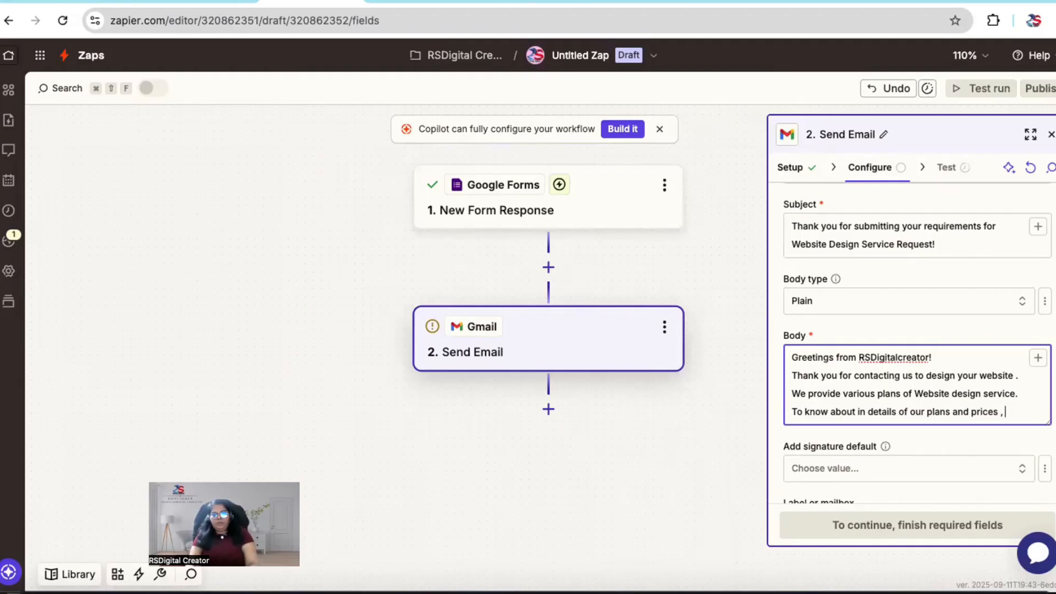
type("let us conn")
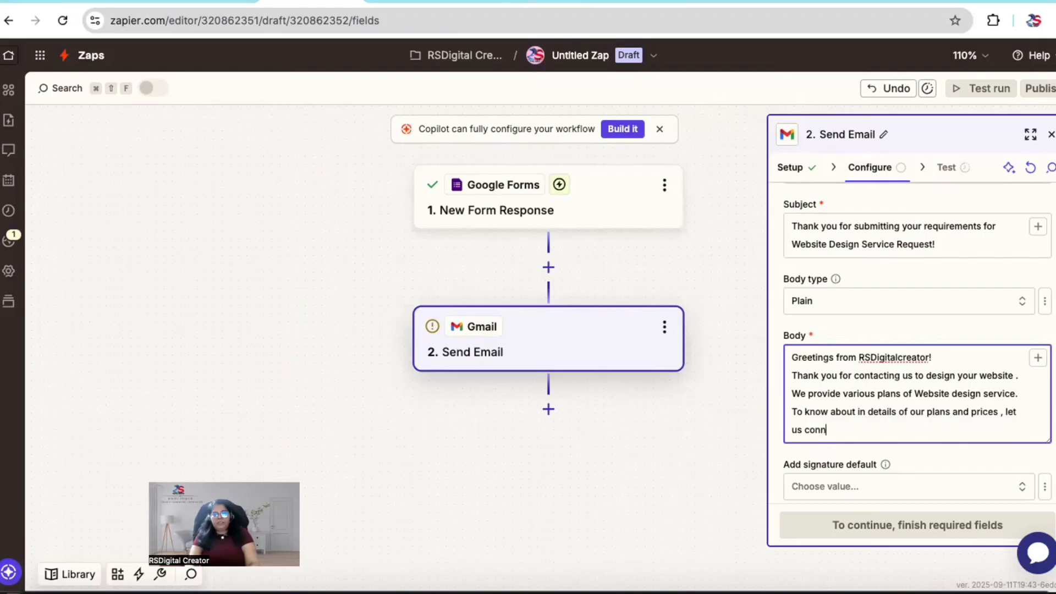
type("ect on phone call .")
key("Return")
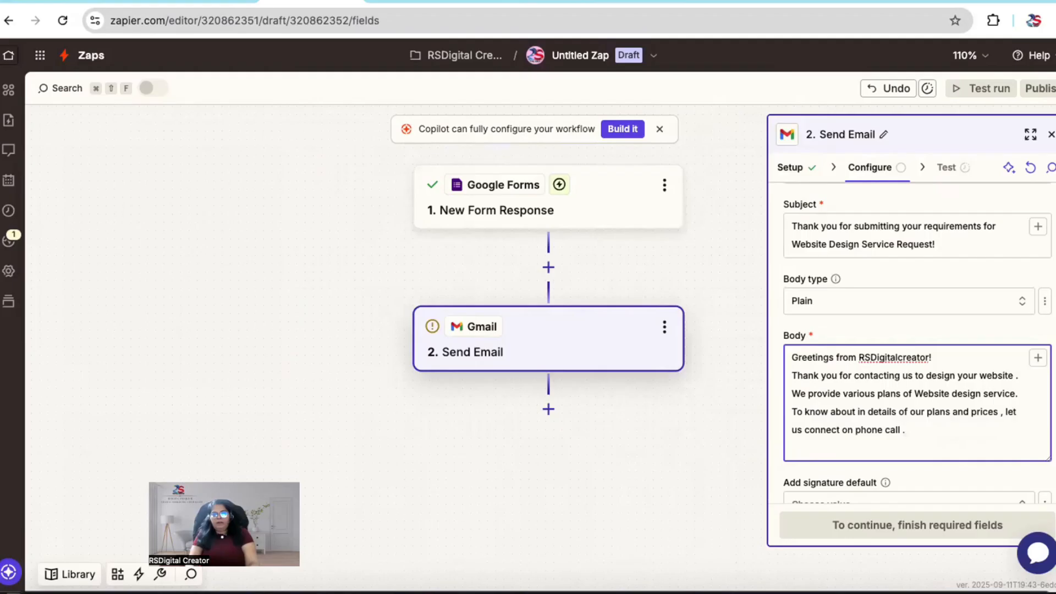
Step: Add the body line "Out team wil be contacting you within 24 hours." and start a new line below it
type("Out team wil be contacting y")
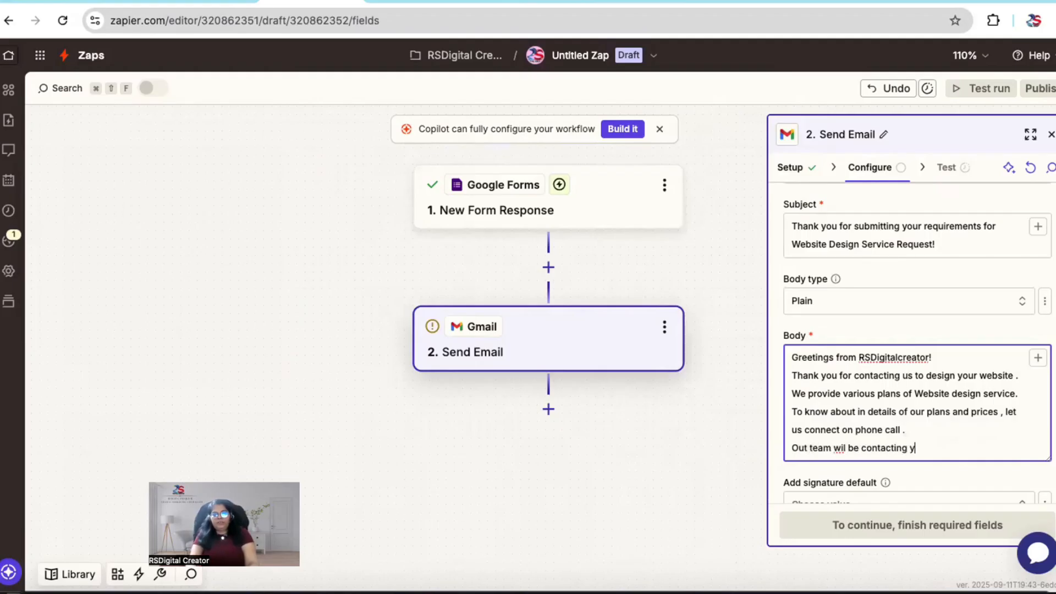
type("ou soon")
key("BackSpace")
key("BackSpace")
key("BackSpace")
key("BackSpace")
key("BackSpace")
type("within 24 ")
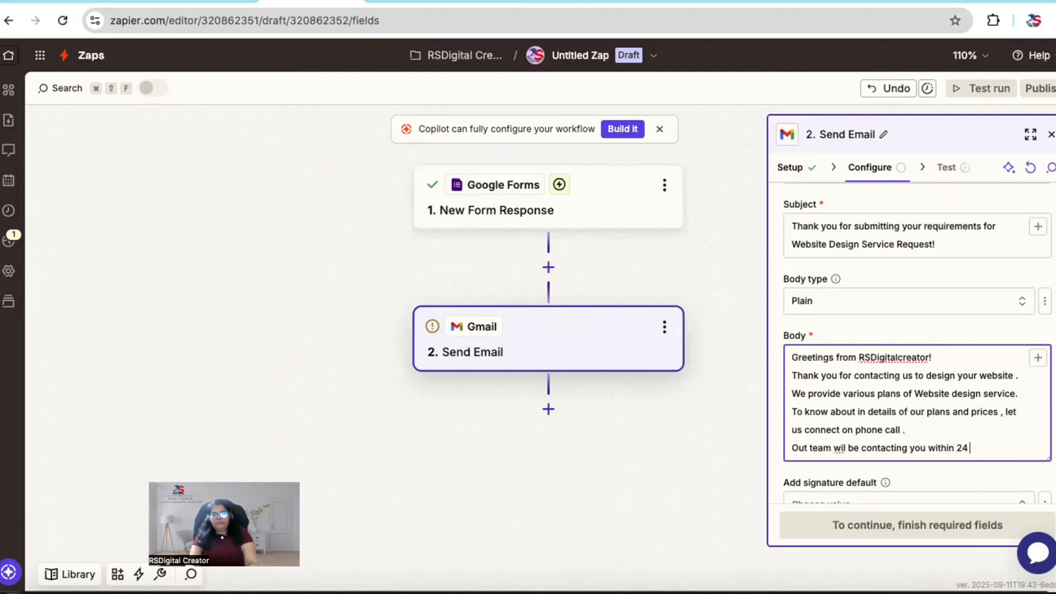
type("hours.")
key("Return")
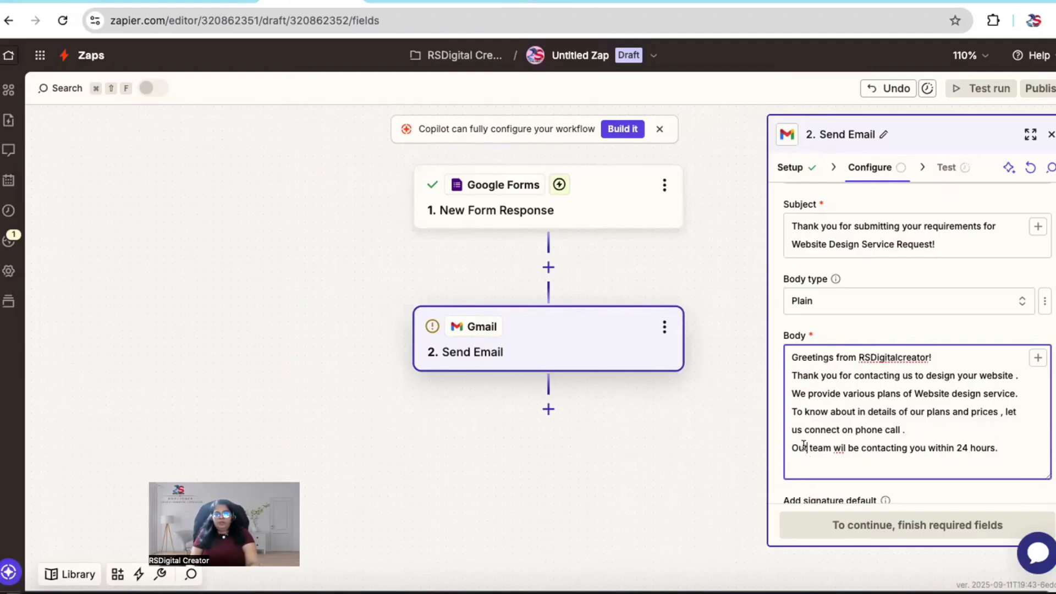
Step: Correct the misspelled first word "Out" to "Our" in the email body's line about contacting within 24 hours
left_click(805, 447)
key("BackSpace")
type("r")
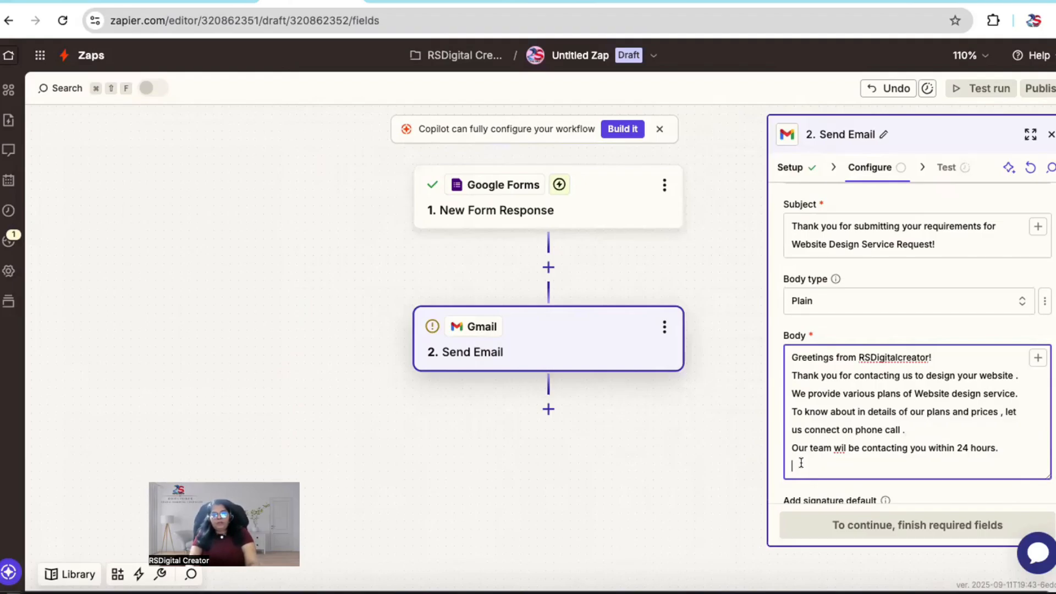
Step: Add the body line "We will schedule a 30 mins clarity call with you after receiving confirmation of time to scheudle the call from you."
type("We will schedule a 30 ")
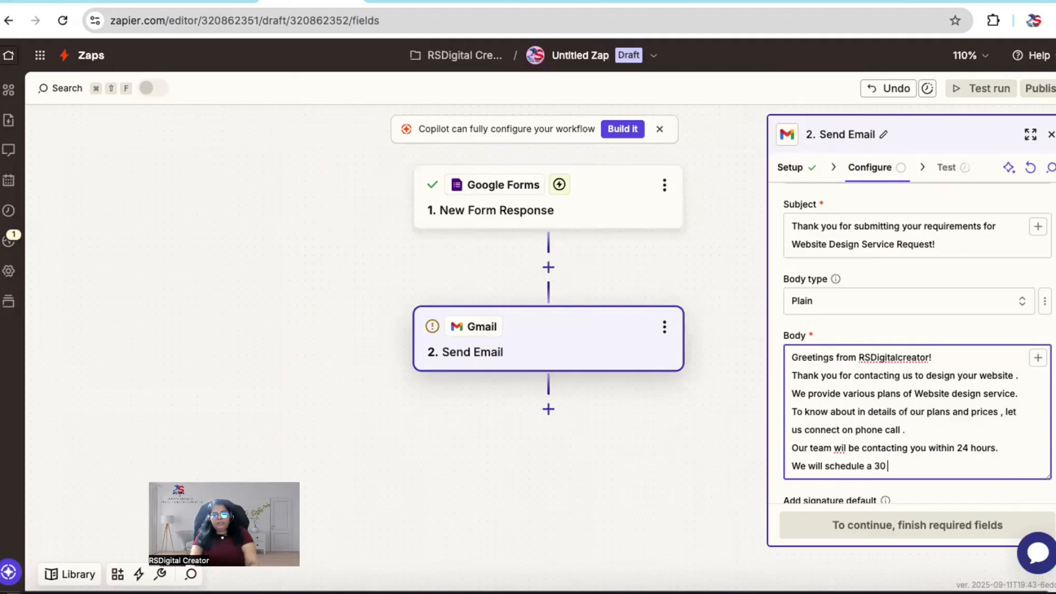
type("mins clarity call with y")
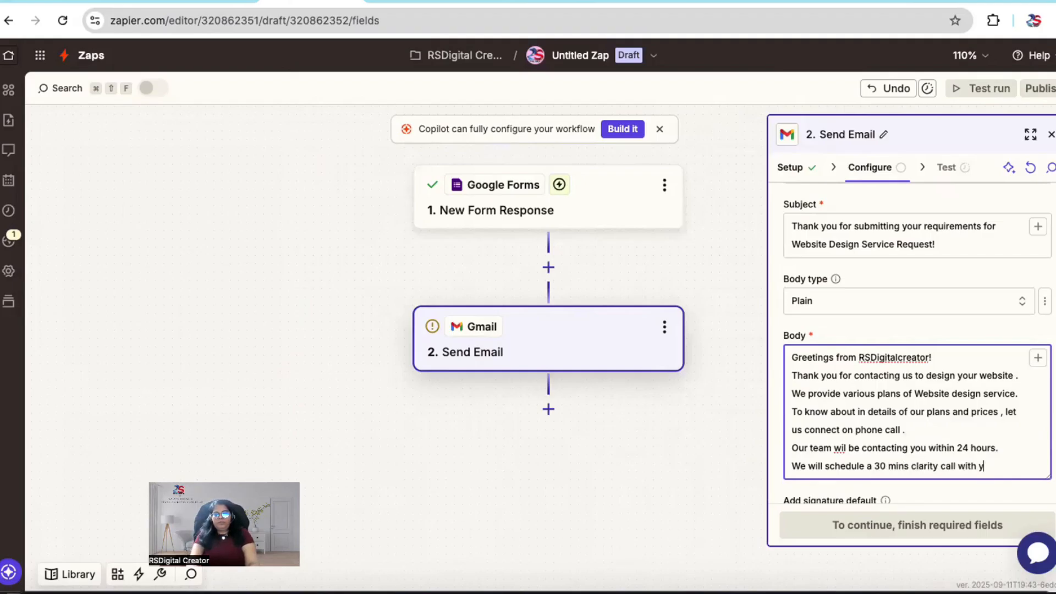
type("ou aft")
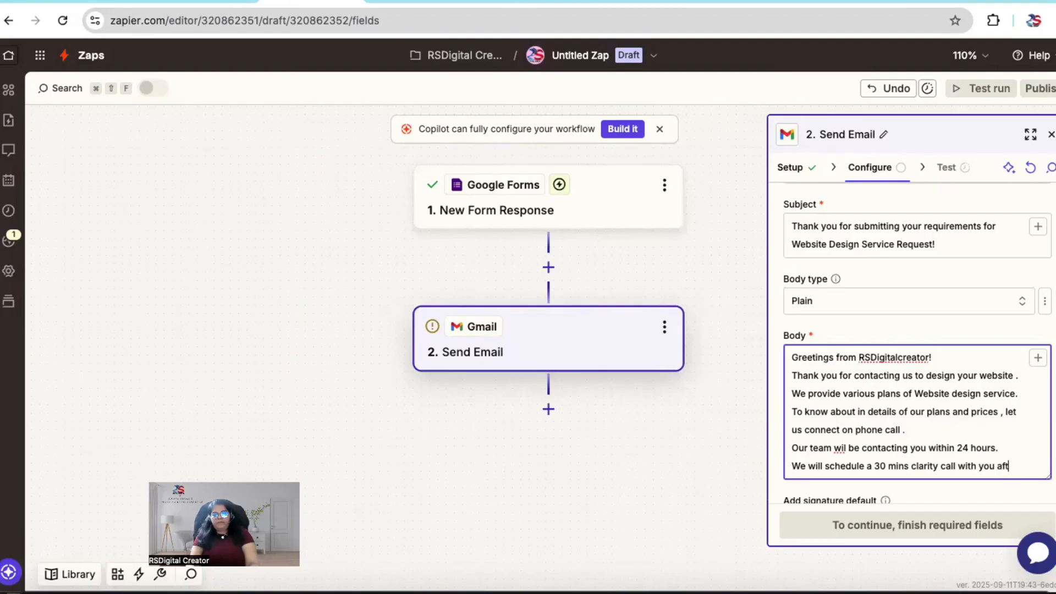
type("er receiving ")
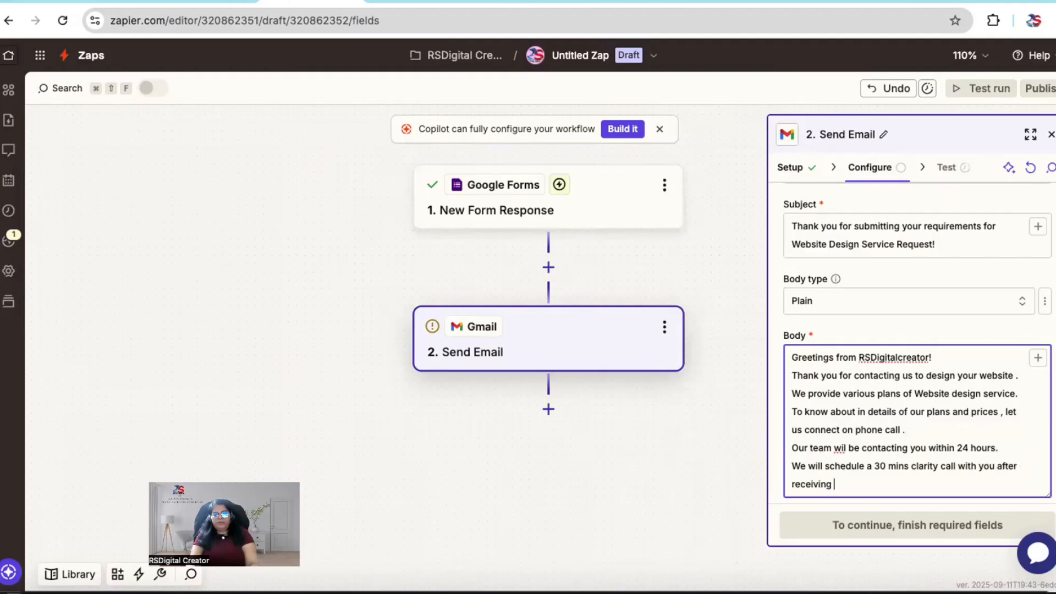
type("confirmation of time ")
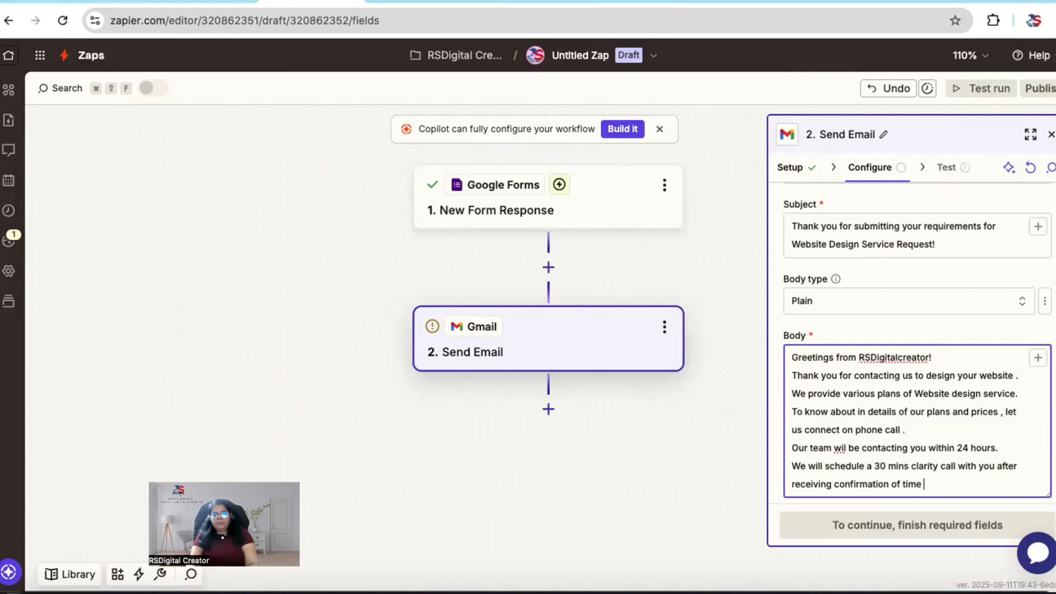
type("to scheudle the call from")
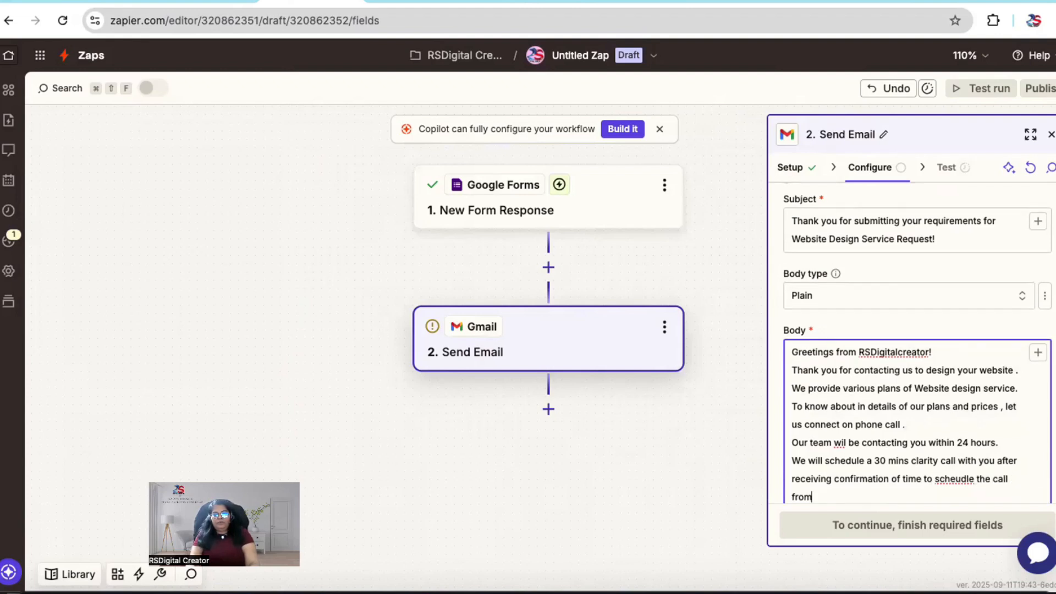
type(" you.")
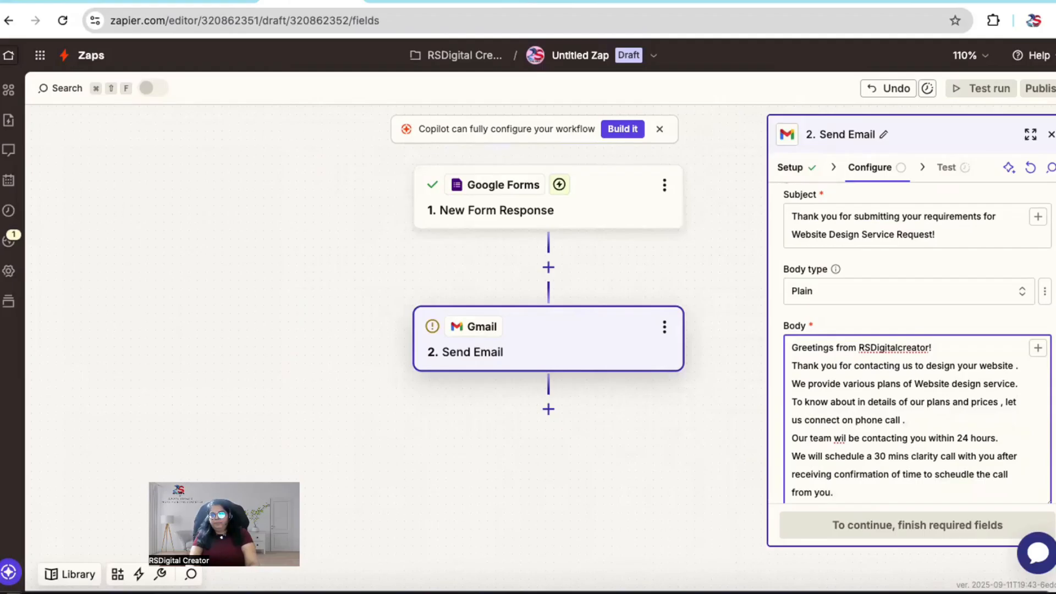
Step: End the email body with the line "Thank you." and check the remaining fields of the Send Email configuration
key("Return")
type("Thank you.")
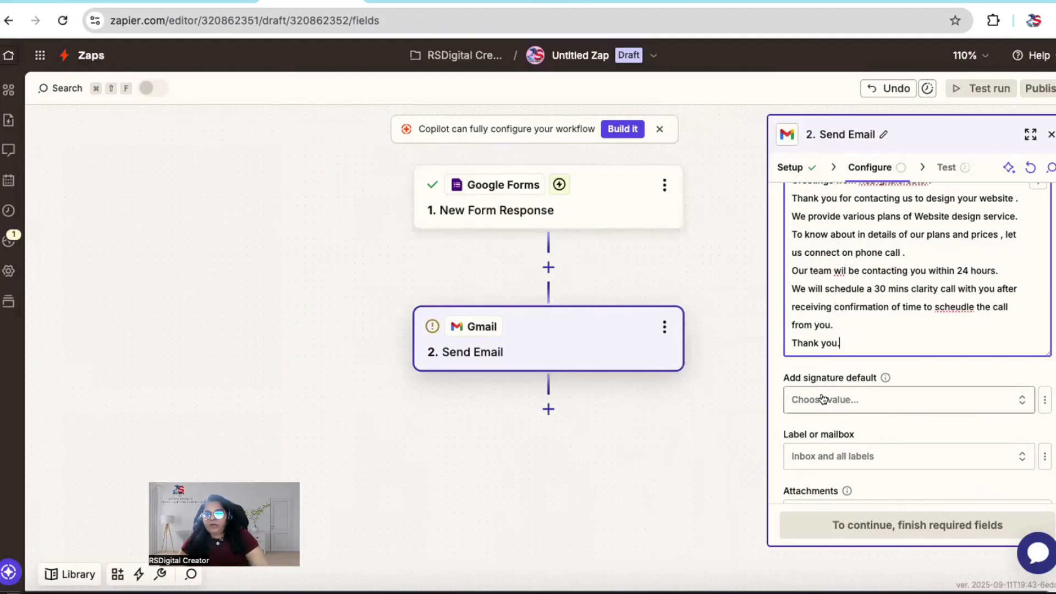
scroll(822, 398, "down", 2)
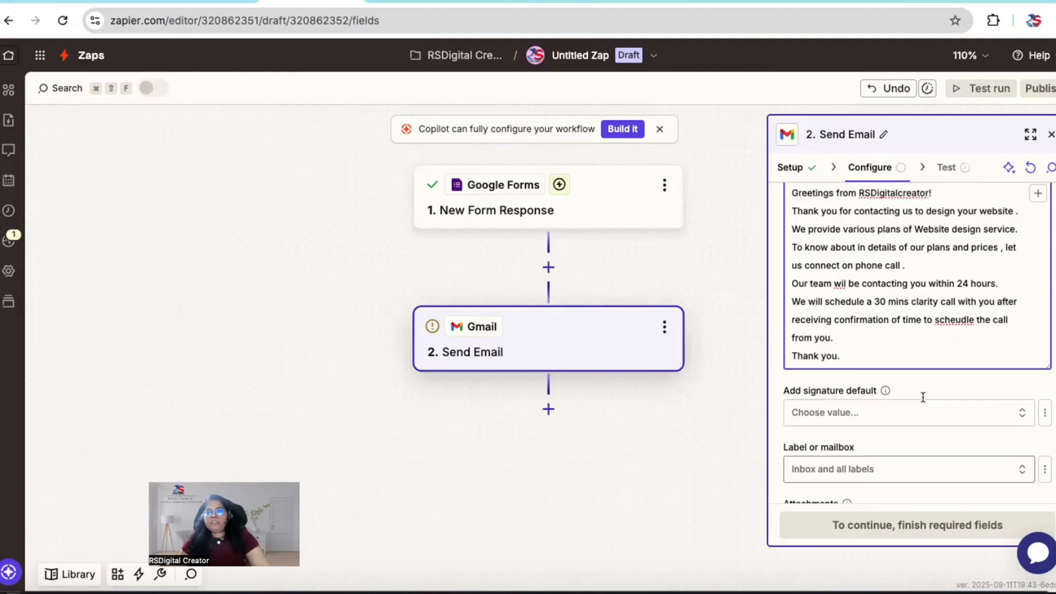
scroll(923, 402, "up", 8)
scroll(923, 402, "down", 8)
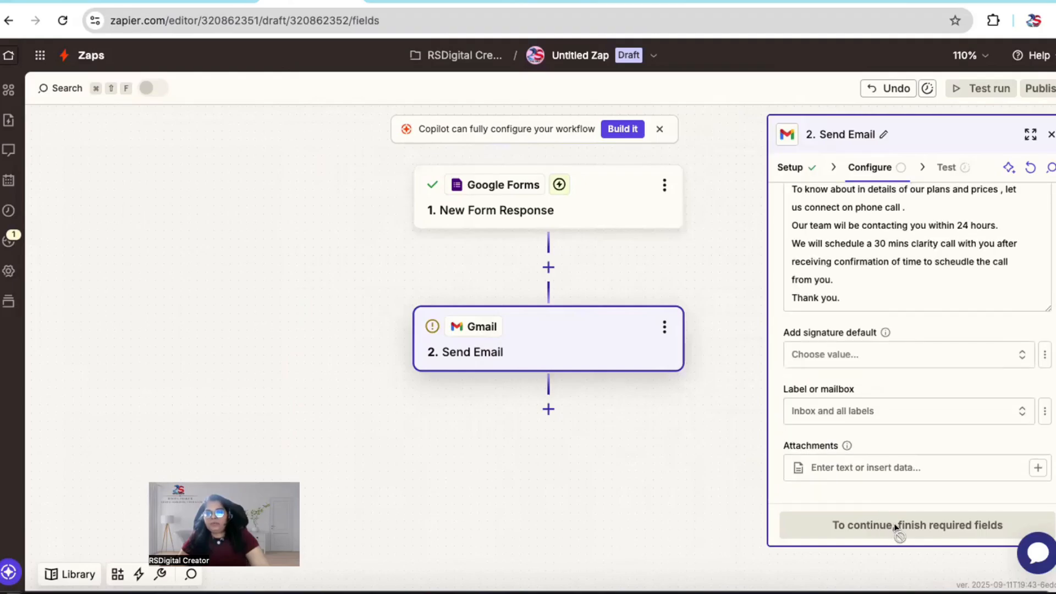
scroll(869, 426, "up", 8)
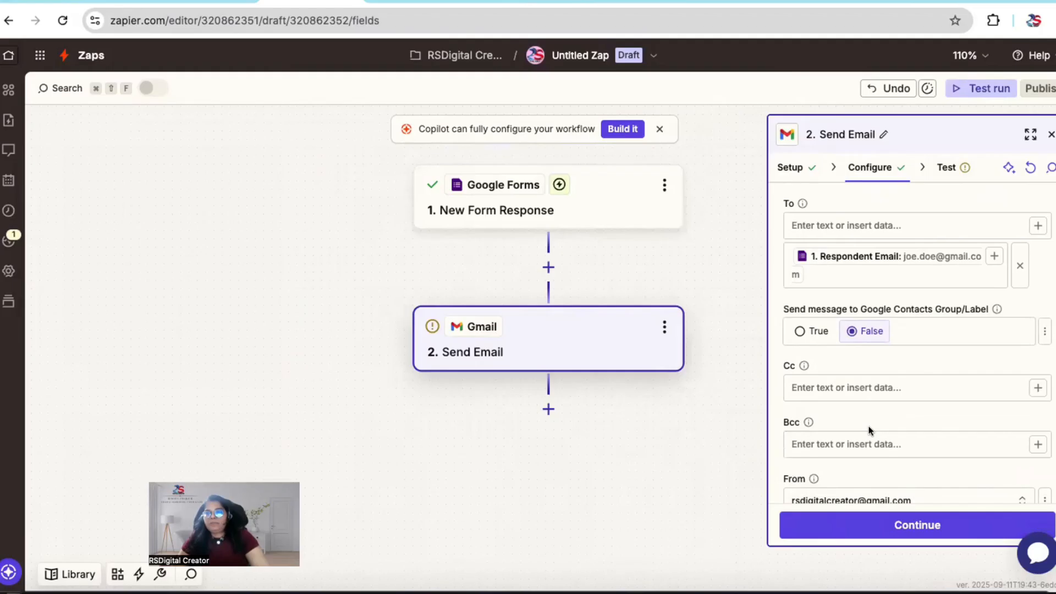
Step: Test the Gmail Send Email step by sending the sample message, and publish the Zap
left_click(949, 169)
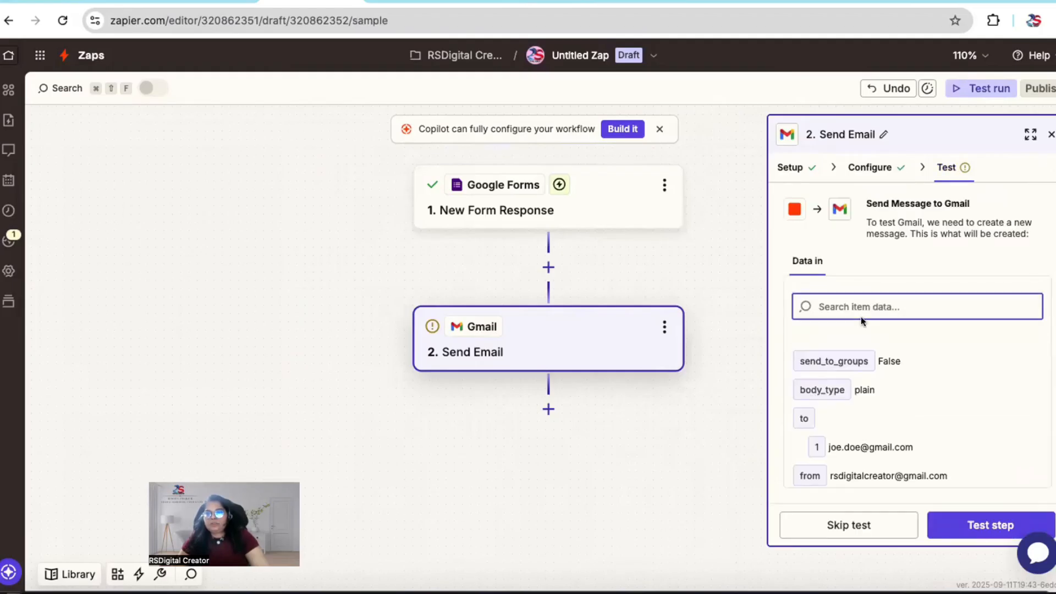
left_click(980, 527)
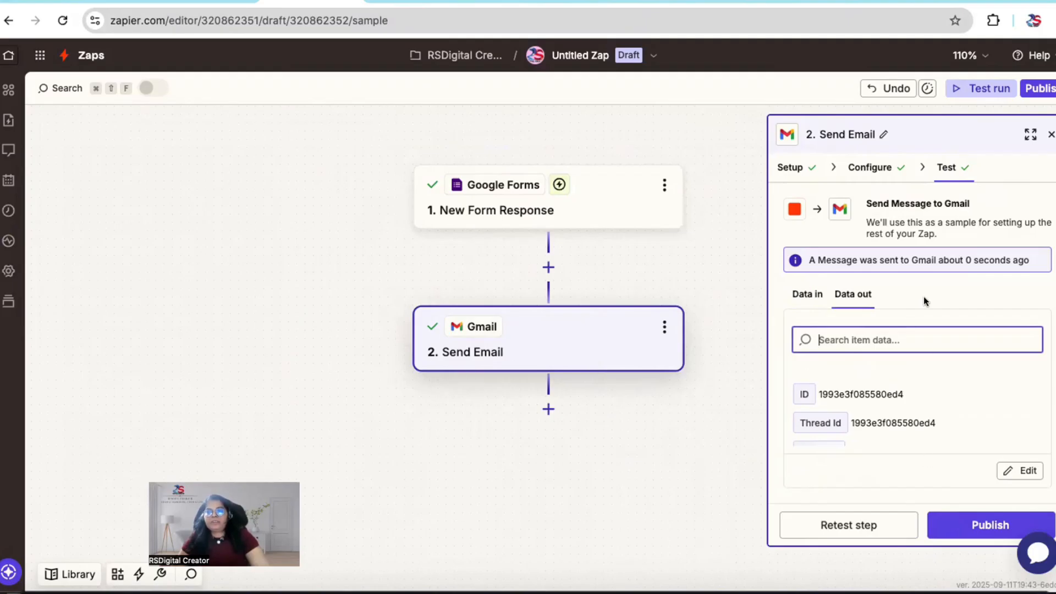
left_click(984, 526)
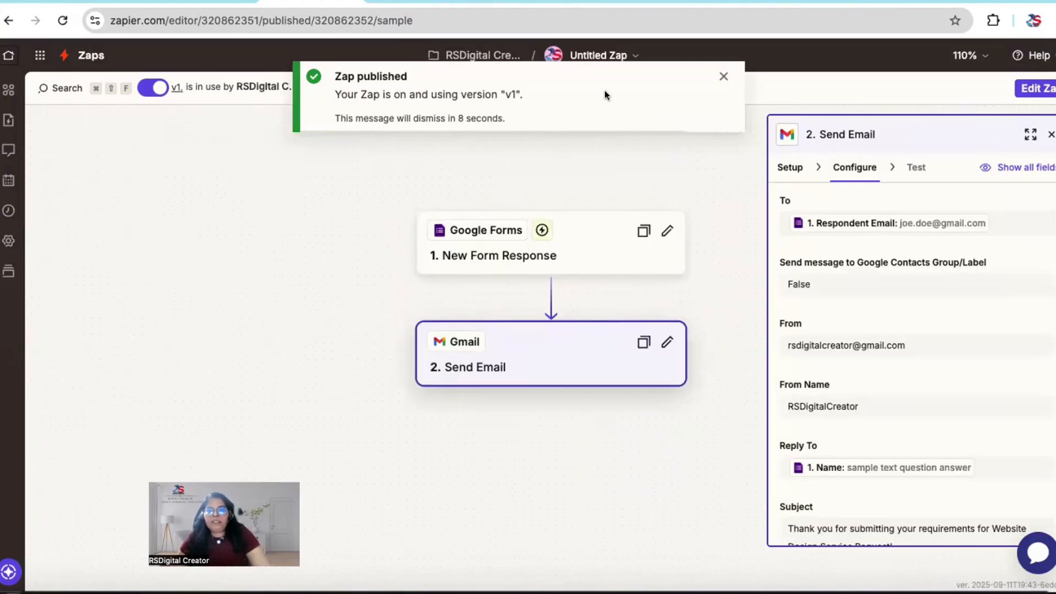
Step: Look over the Website Design – Client Questionnaire form's opening sections in Google Forms and check the Gmail inbox
scroll(867, 409, "down", 6)
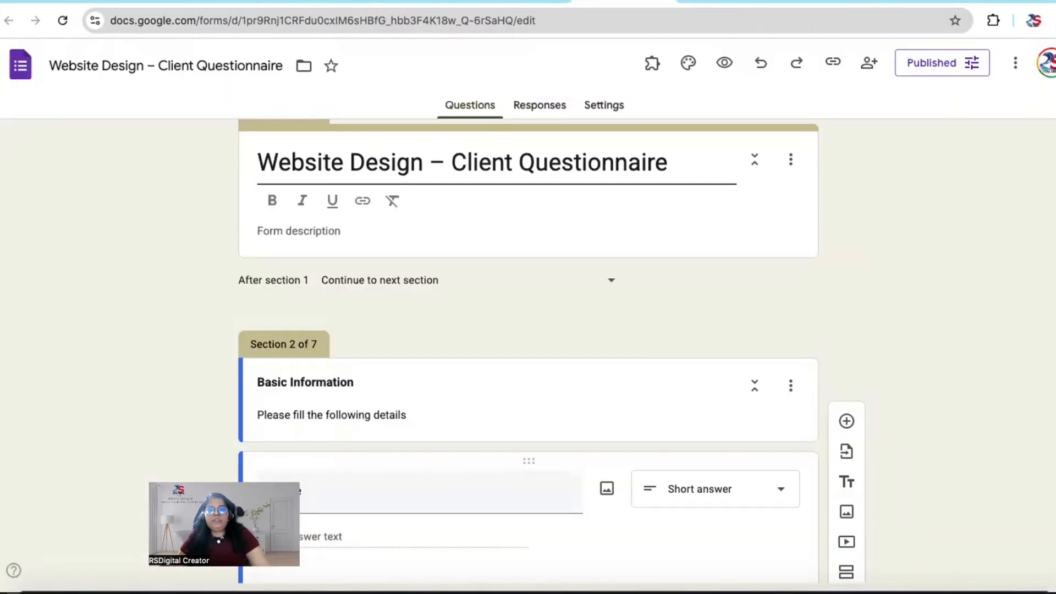
scroll(411, 371, "down", 4)
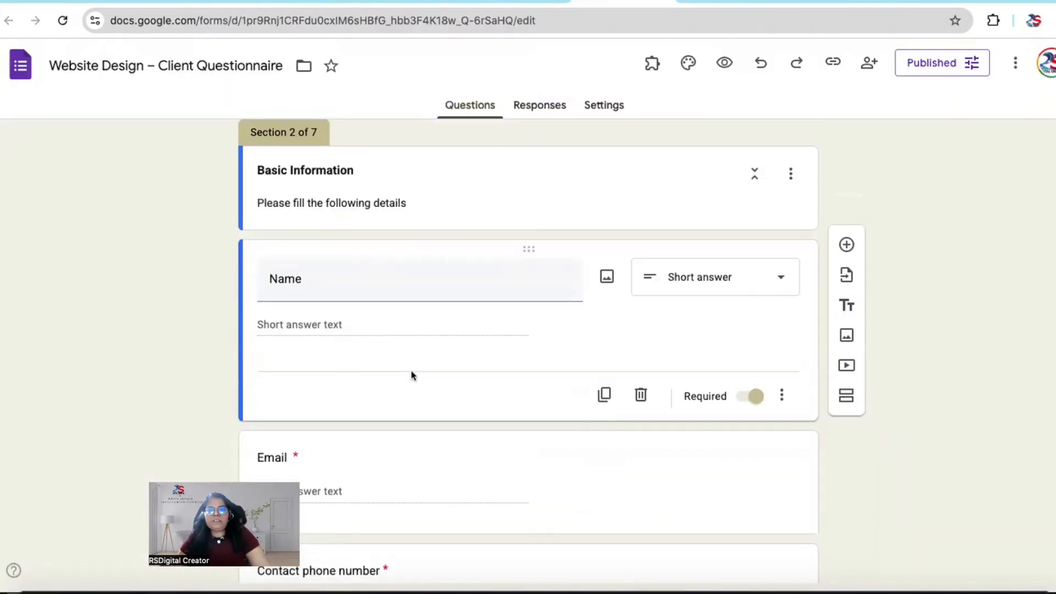
scroll(411, 371, "down", 2)
scroll(411, 371, "up", 6)
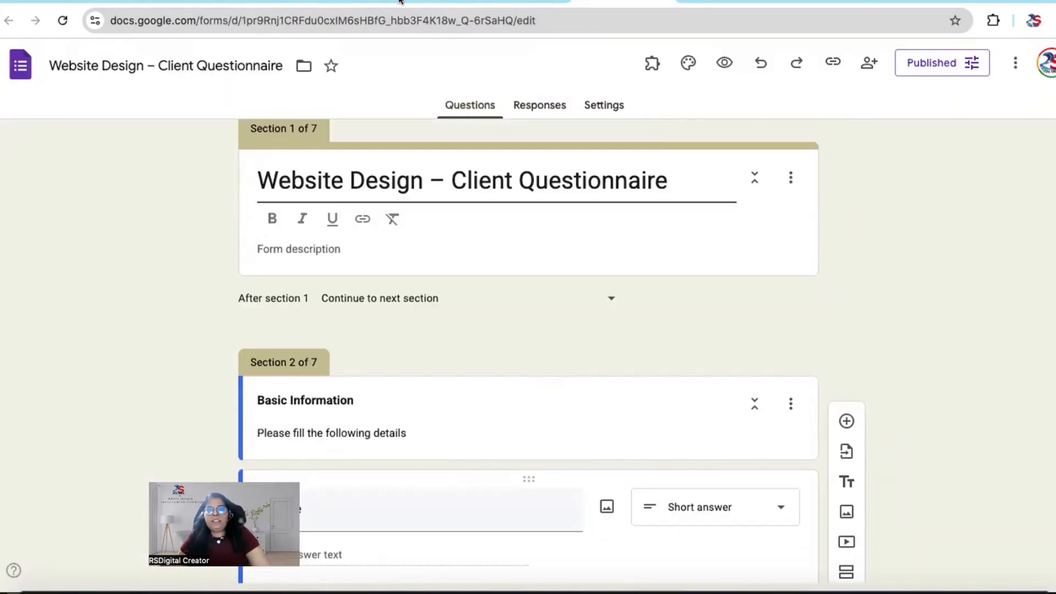
left_click(937, 1)
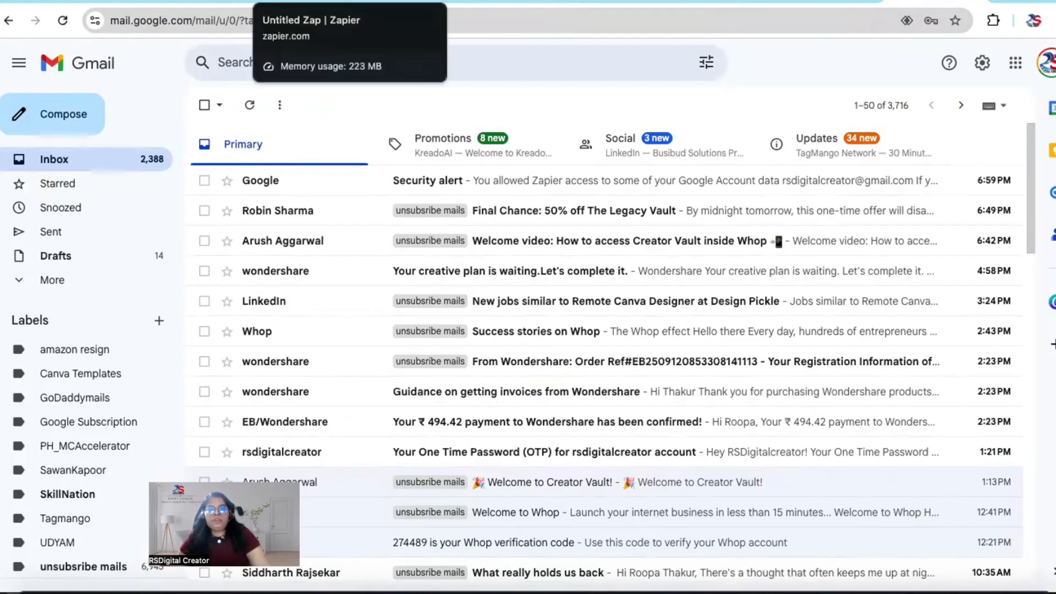
Step: Return to the published Zap in Zapier and review the Send Email step's recipient, sender, reply-to and subject settings
left_click(311, 2)
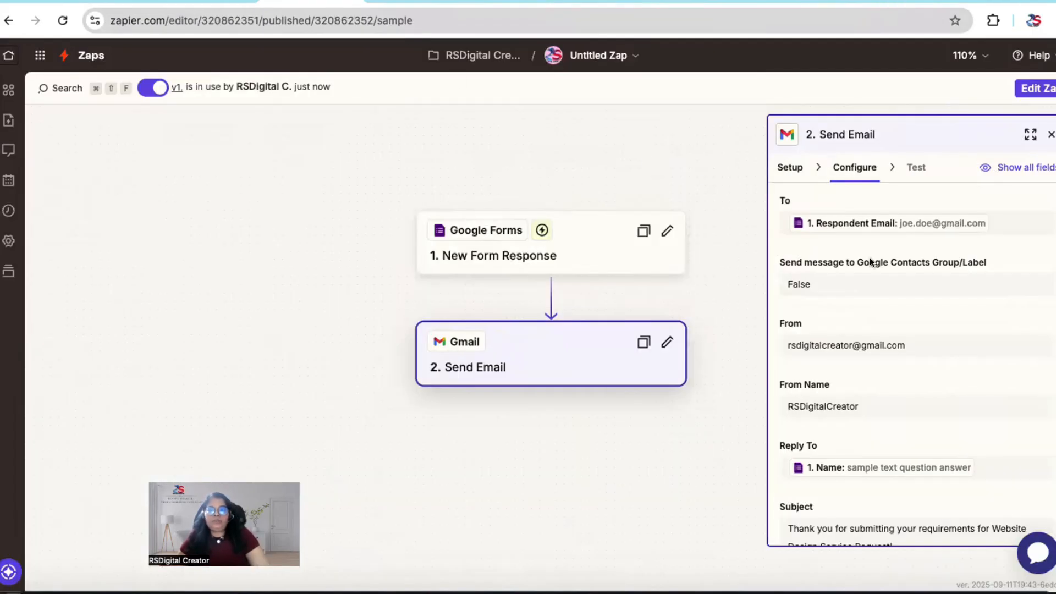
scroll(870, 262, "down", 3)
scroll(870, 258, "up", 2)
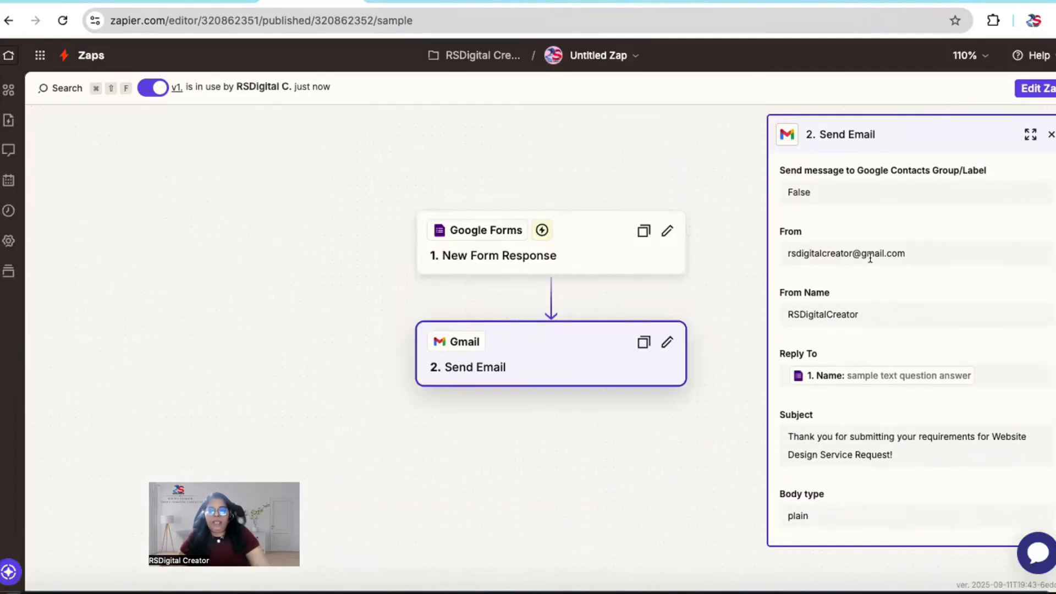
scroll(870, 258, "up", 1)
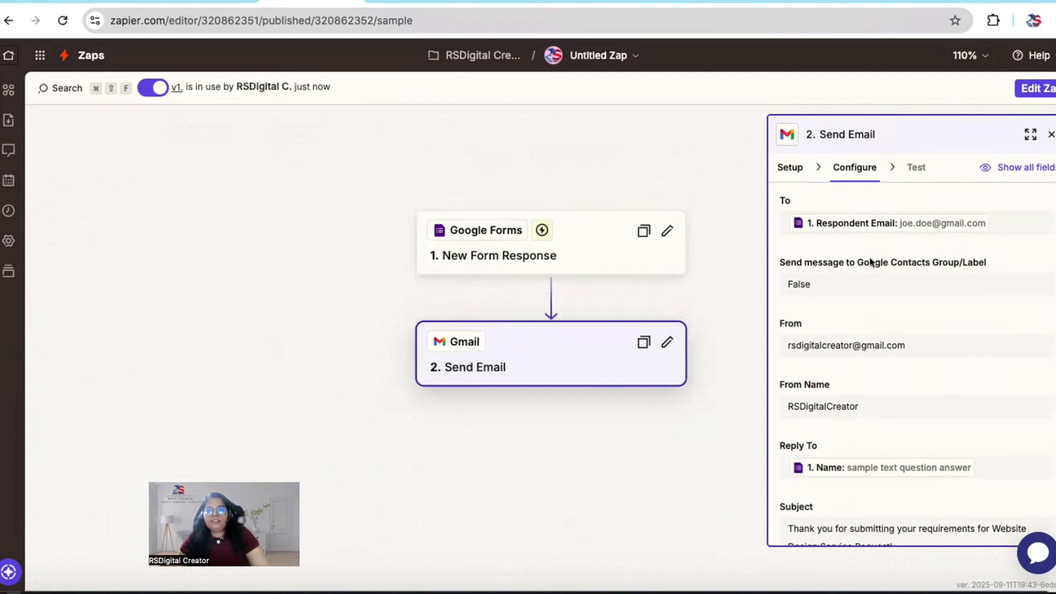
scroll(870, 261, "down", 2)
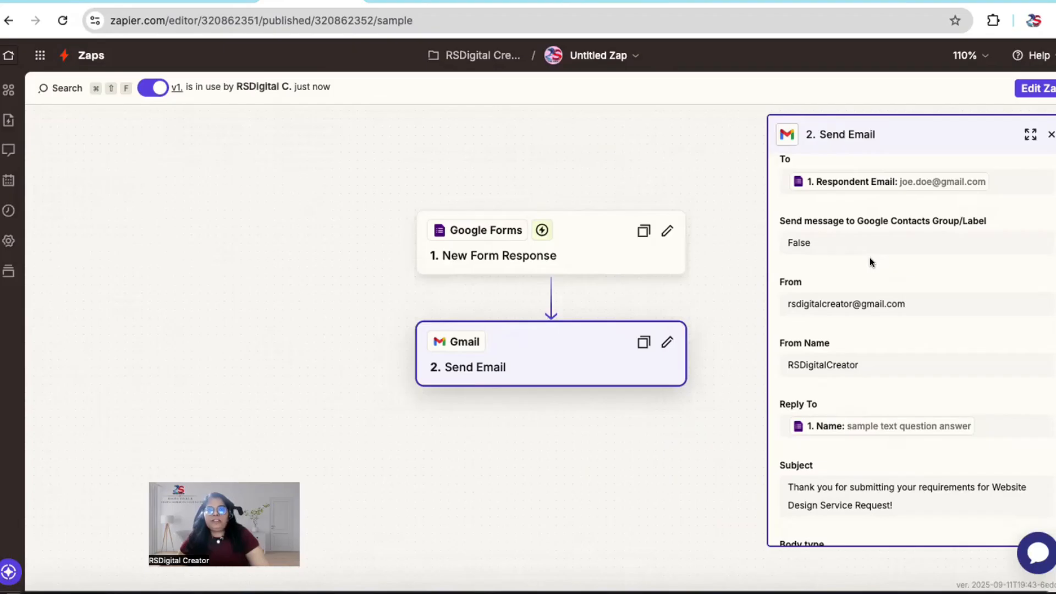
Step: Switch to the Google Form and examine the Name, Email and contact phone number questions in the Basic Information section
left_click(610, 3)
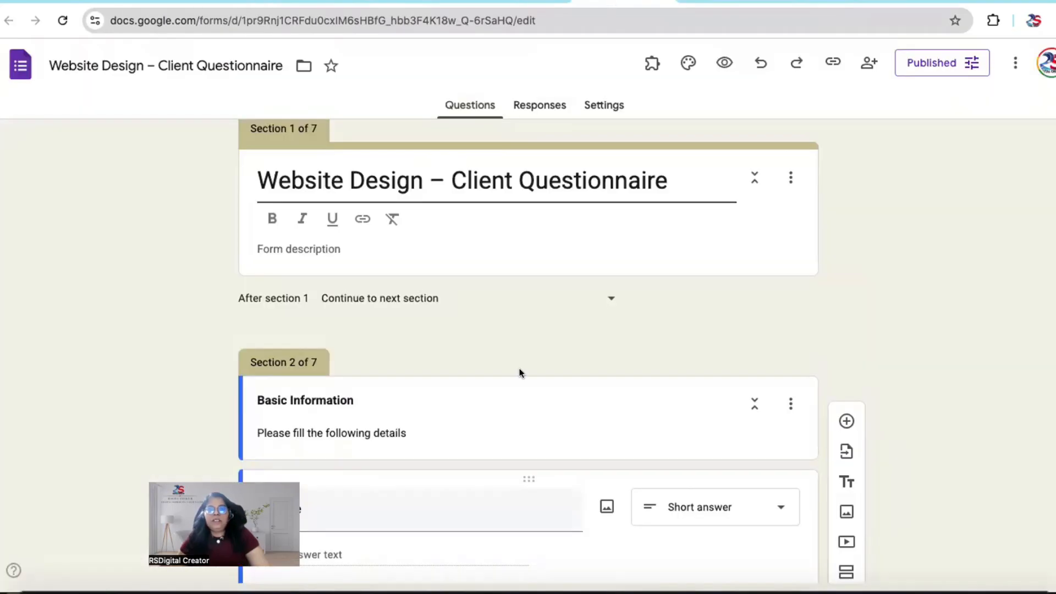
scroll(520, 373, "down", 5)
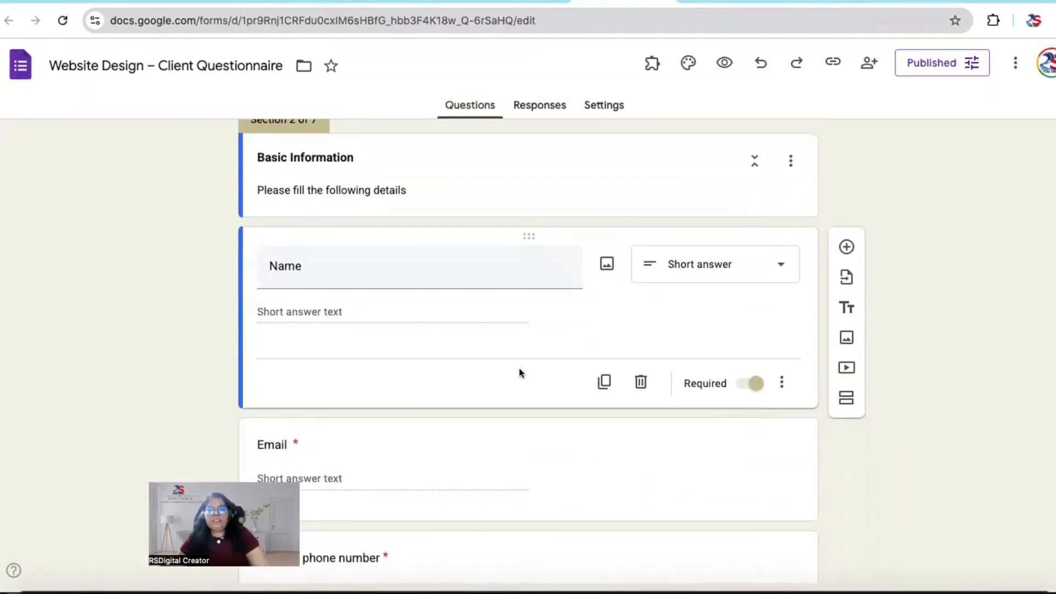
scroll(520, 373, "down", 3)
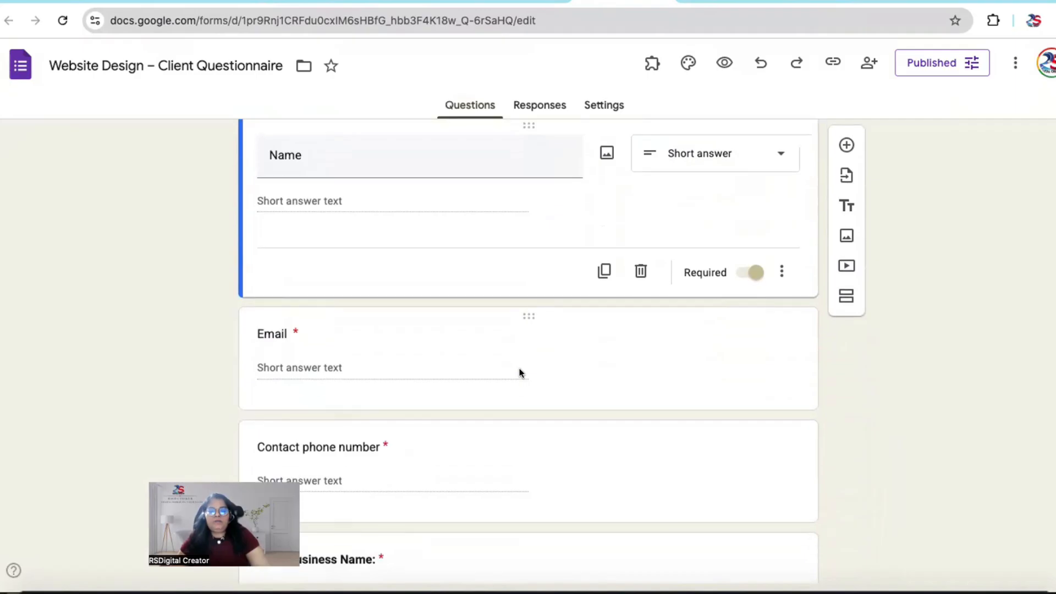
scroll(520, 373, "down", 3)
scroll(520, 373, "up", 8)
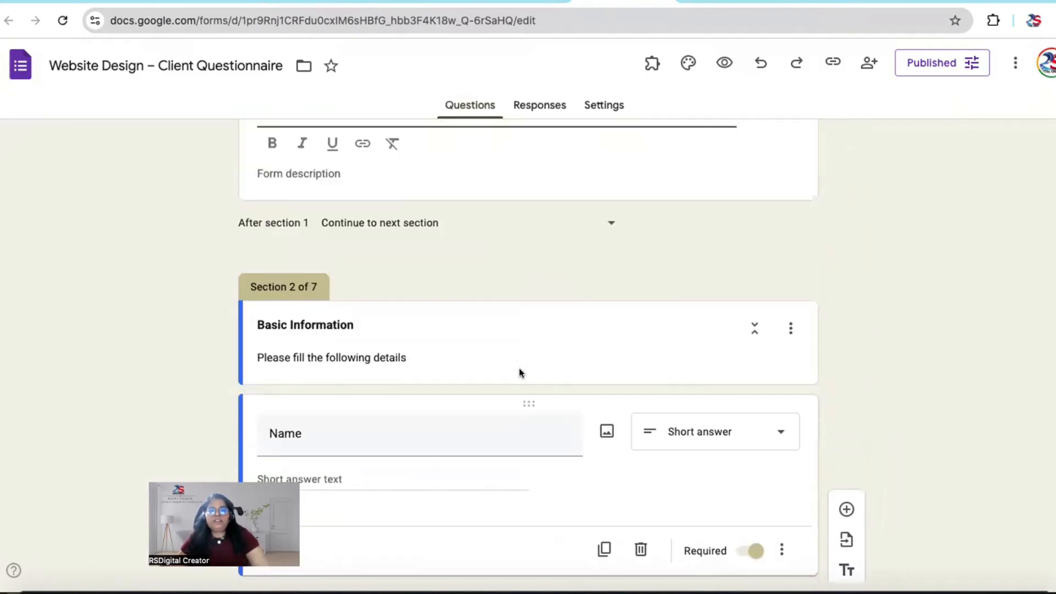
scroll(520, 373, "up", 3)
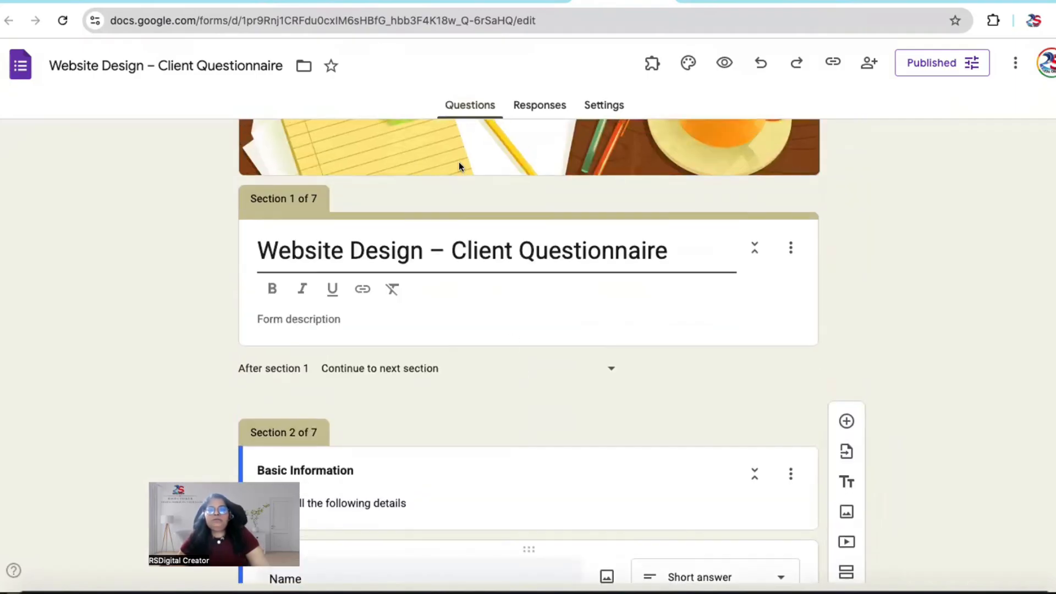
left_click(347, 2)
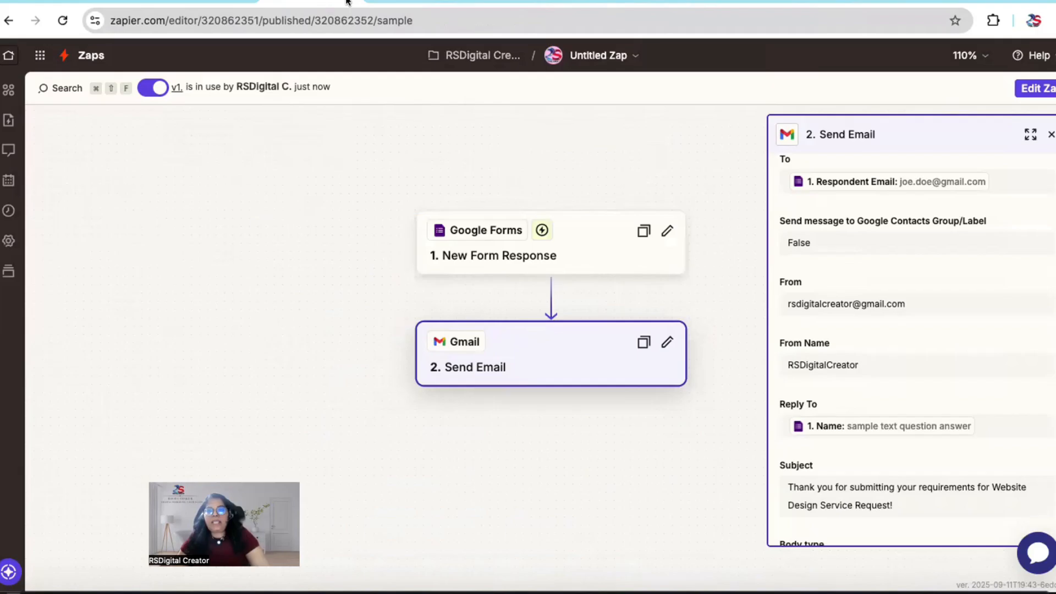
scroll(886, 445, "down", 5)
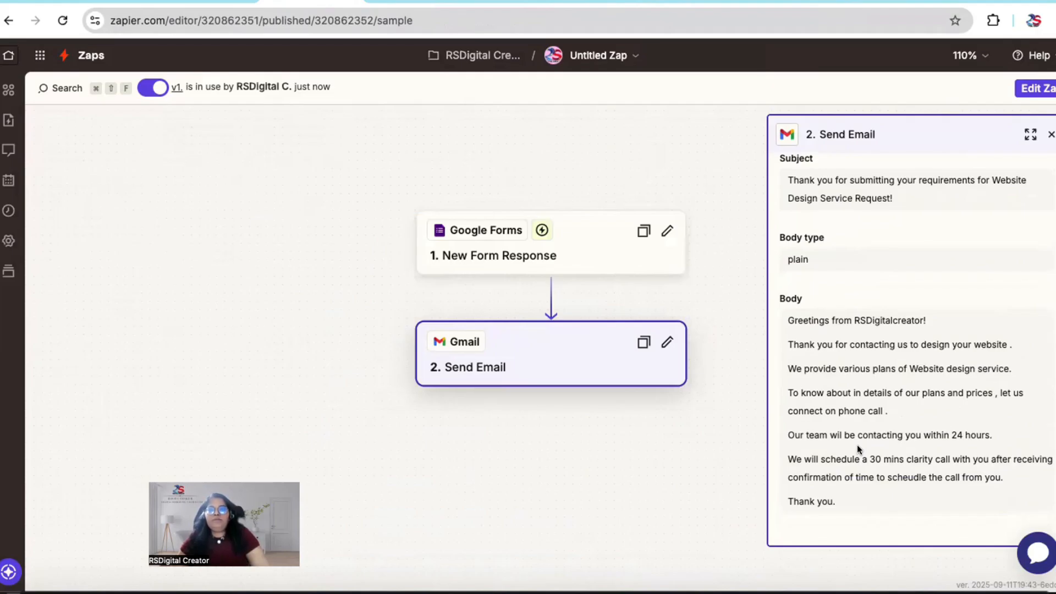
left_click(624, 2)
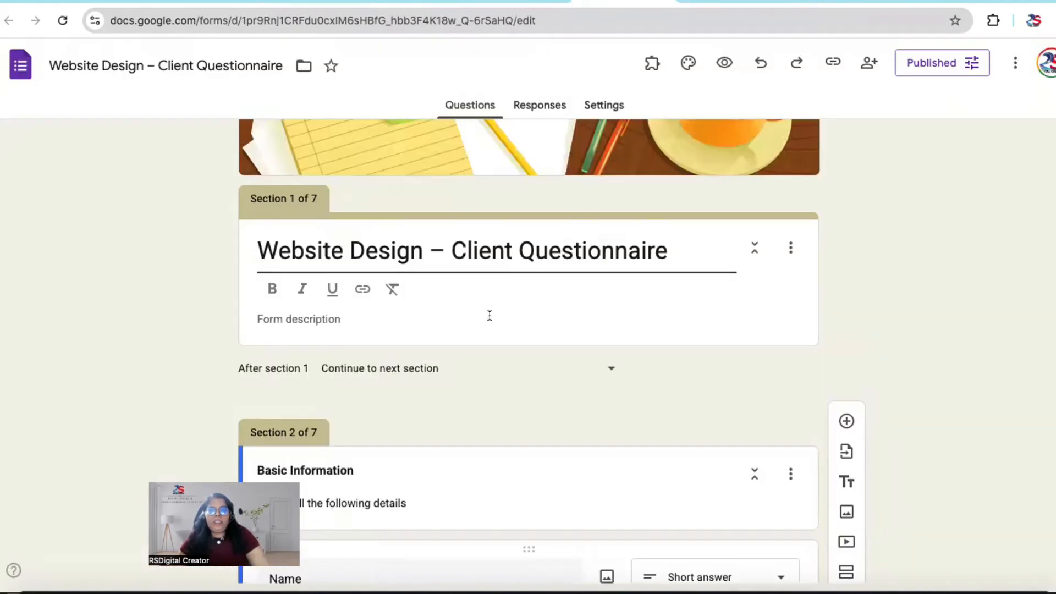
scroll(490, 317, "down", 8)
scroll(490, 318, "down", 1)
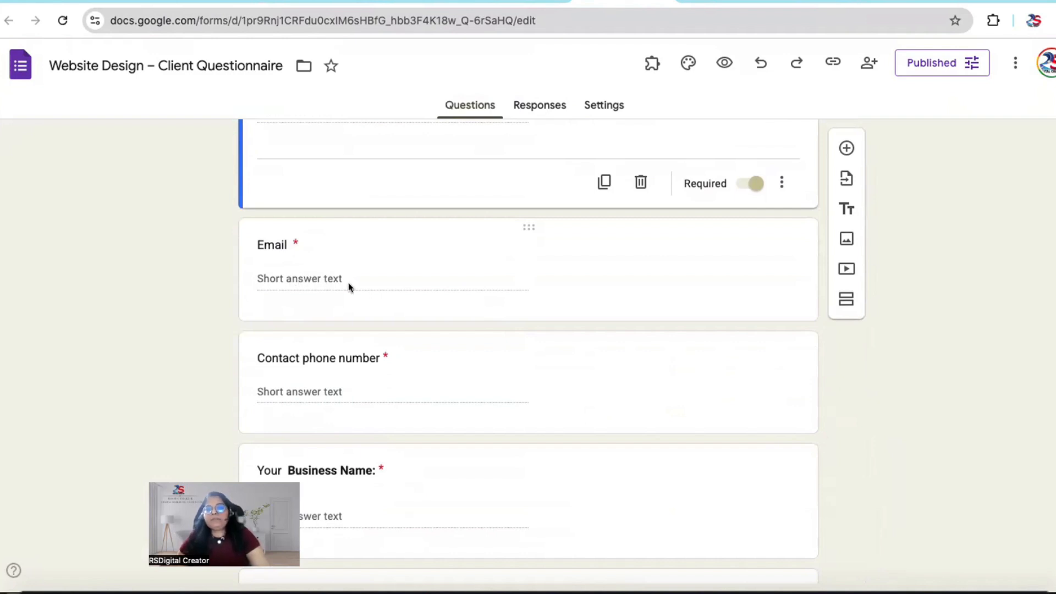
left_click(311, 1)
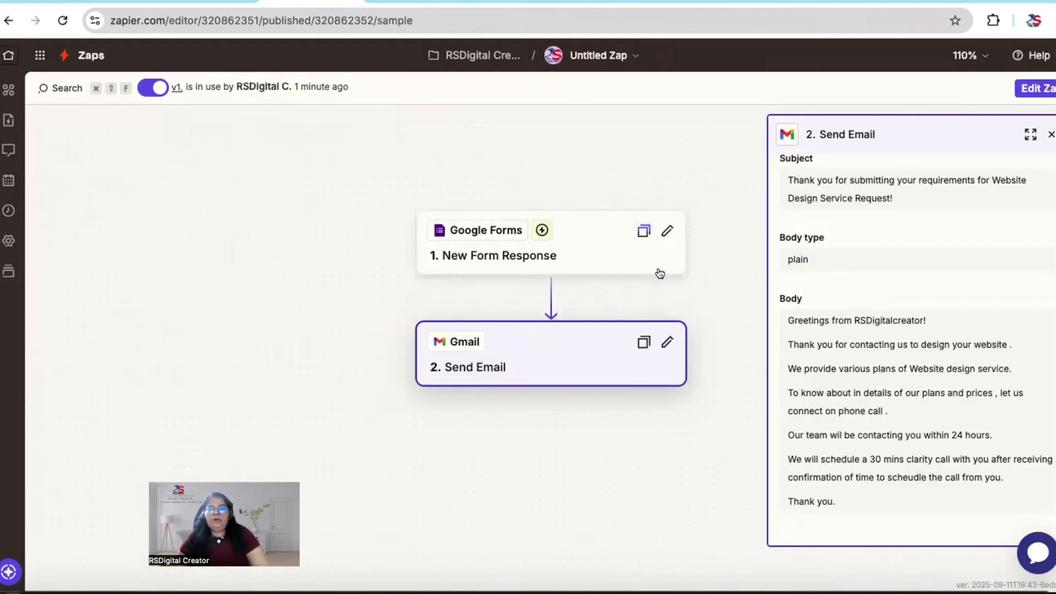